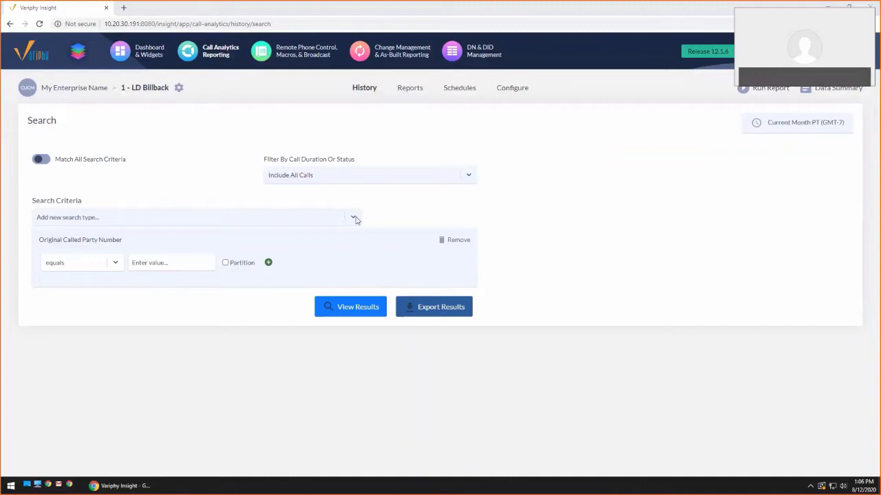
Step: Replace the Original Called Party Number search criterion with Originating CUCM Department
left_click(439, 241)
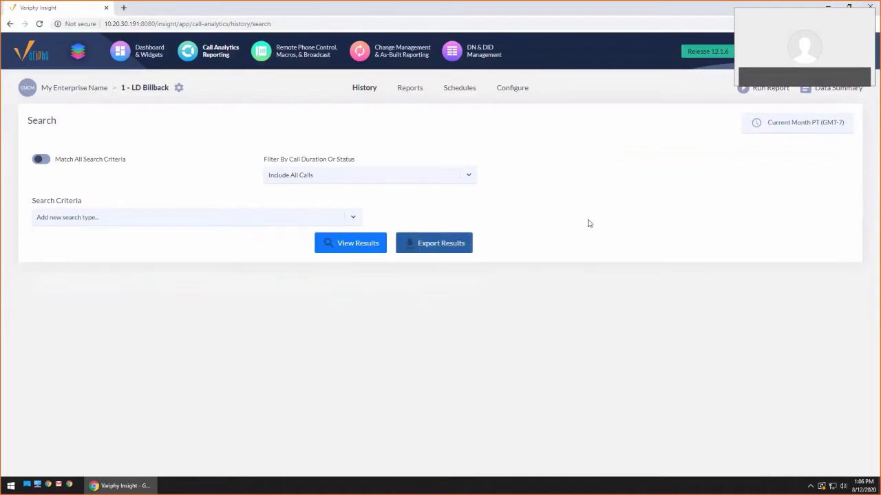
left_click(354, 219)
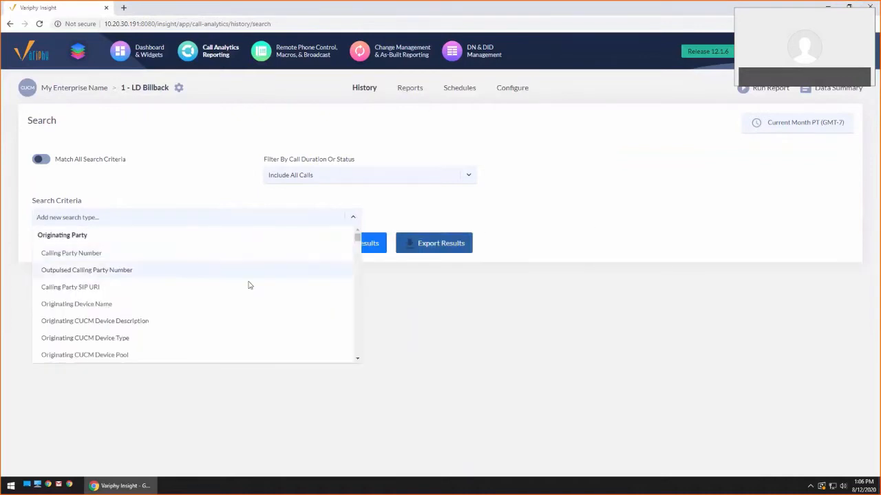
scroll(175, 328, "down", 2)
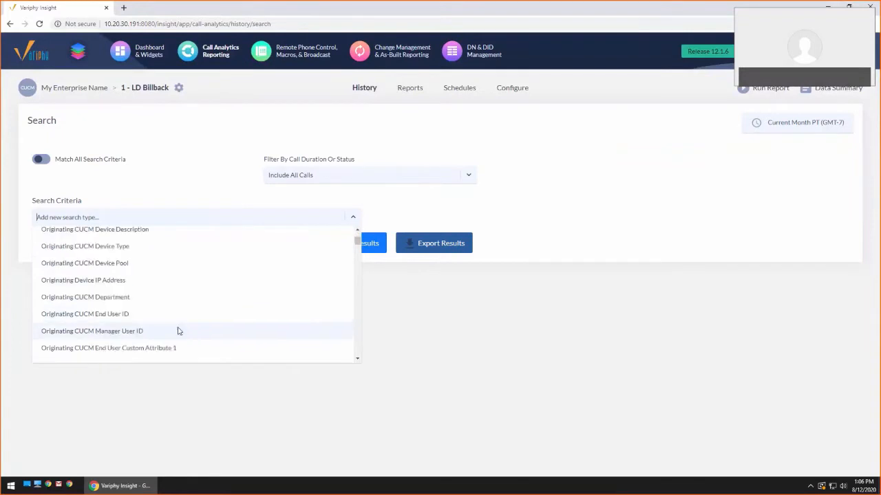
left_click(143, 298)
left_click(417, 222)
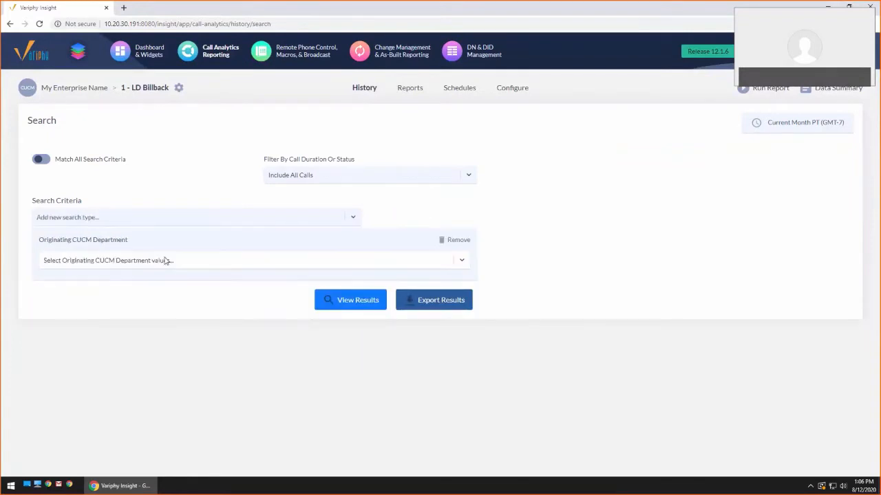
Step: Select the departments FINANCE and 0123 for the Originating CUCM Department criterion and view the search results
left_click(165, 261)
type("fin")
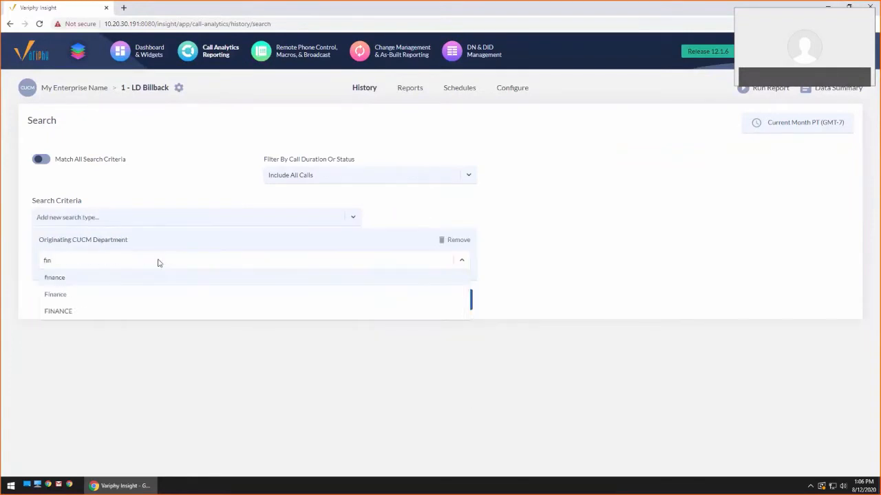
left_click(77, 313)
left_click(86, 277)
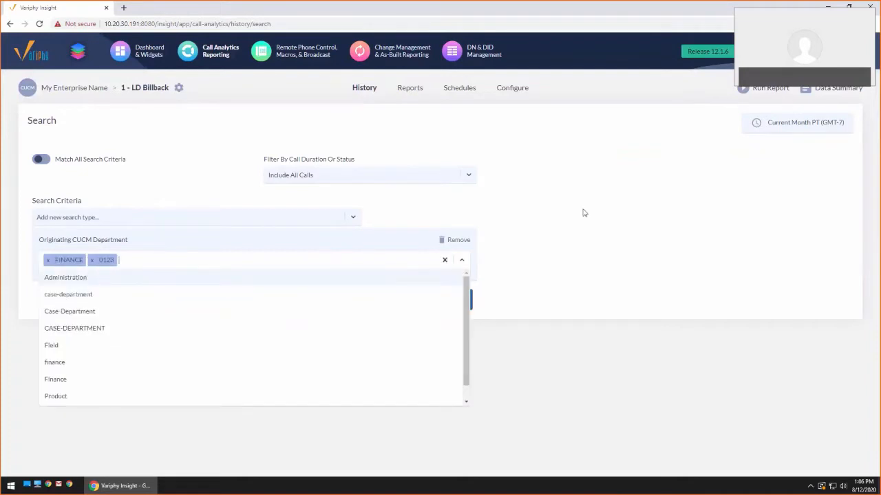
left_click(583, 214)
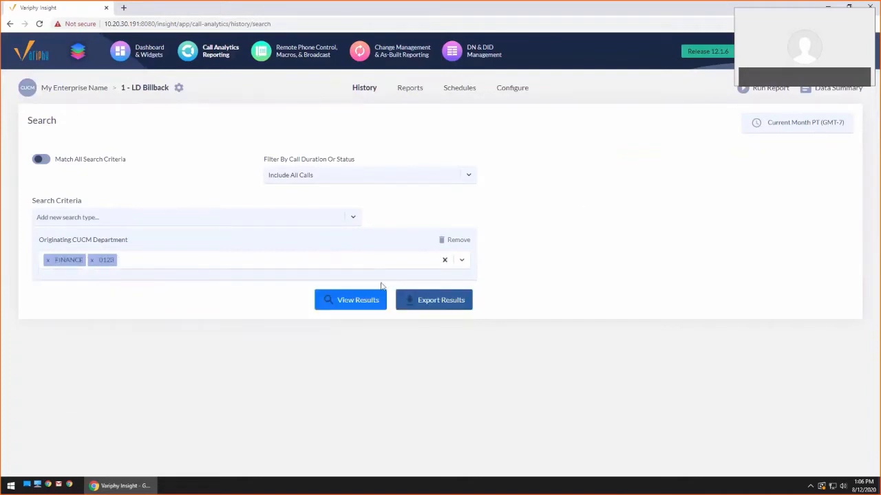
left_click(355, 302)
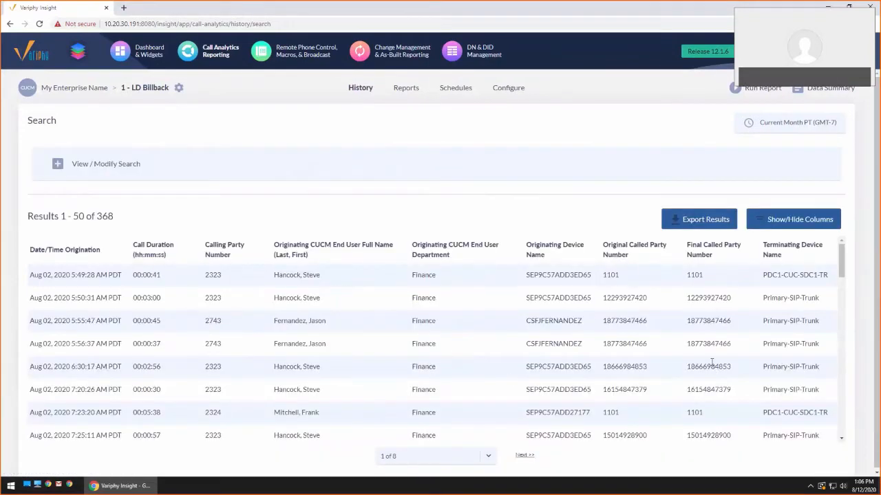
Step: Examine the original and final called party numbers in the call results, comparing internal extensions with external numbers
double_click(607, 296)
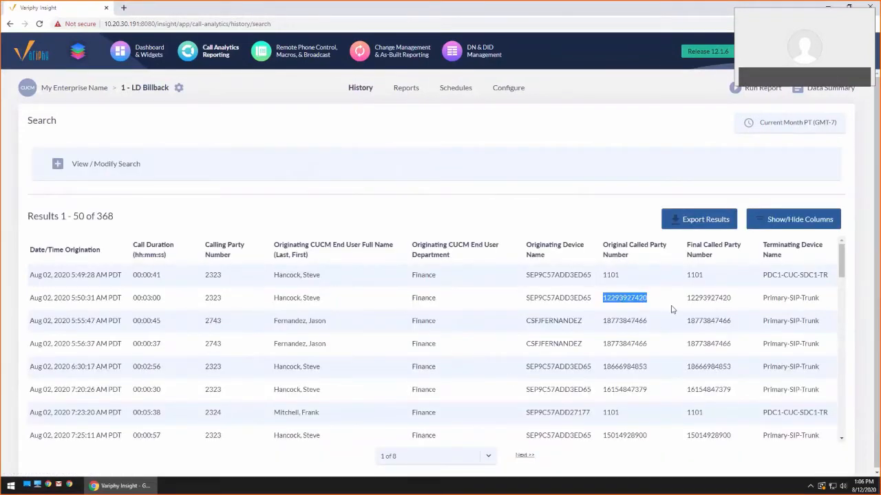
double_click(606, 276)
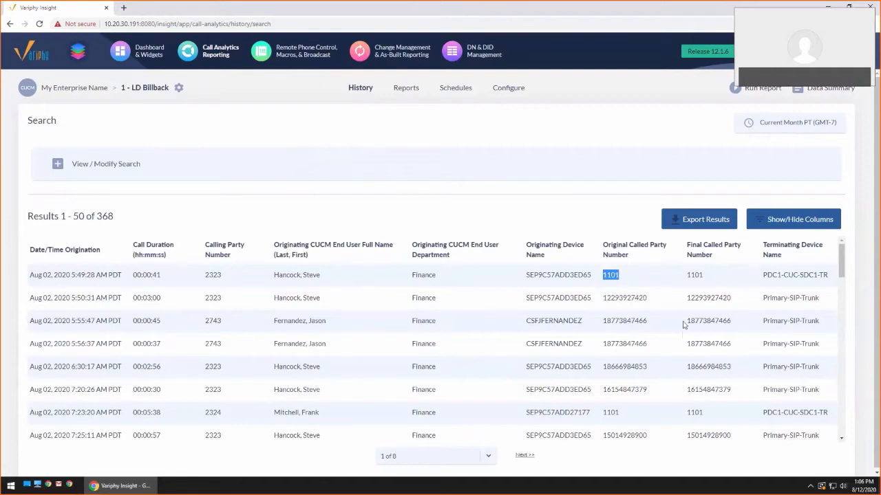
double_click(691, 320)
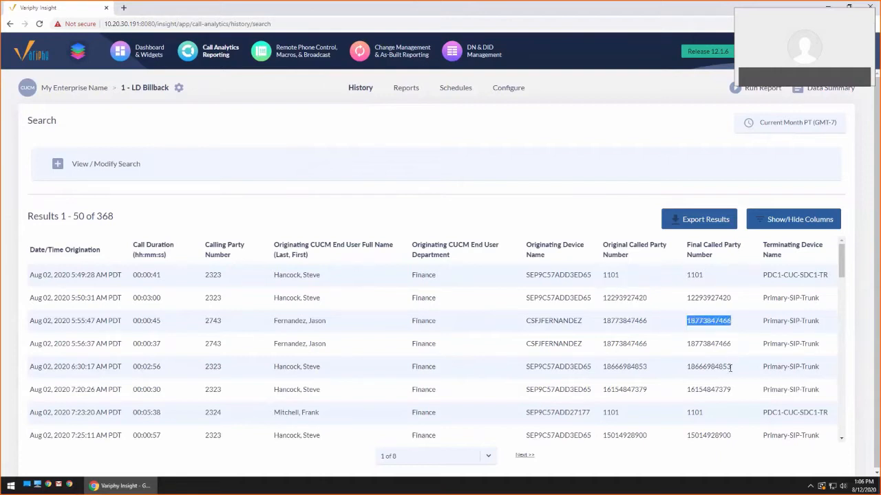
double_click(695, 366)
scroll(708, 385, "down", 1)
scroll(709, 389, "down", 1)
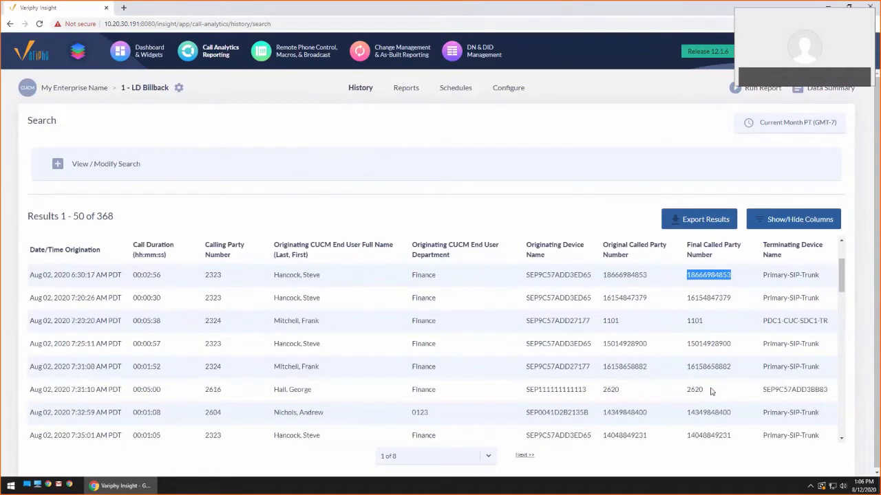
scroll(708, 387, "up", 2)
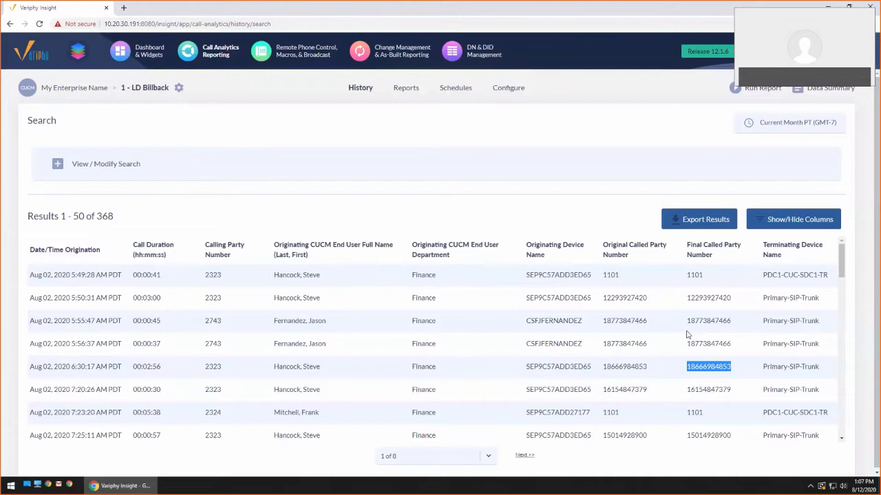
left_click(743, 387)
scroll(736, 392, "down", 1)
scroll(737, 392, "up", 1)
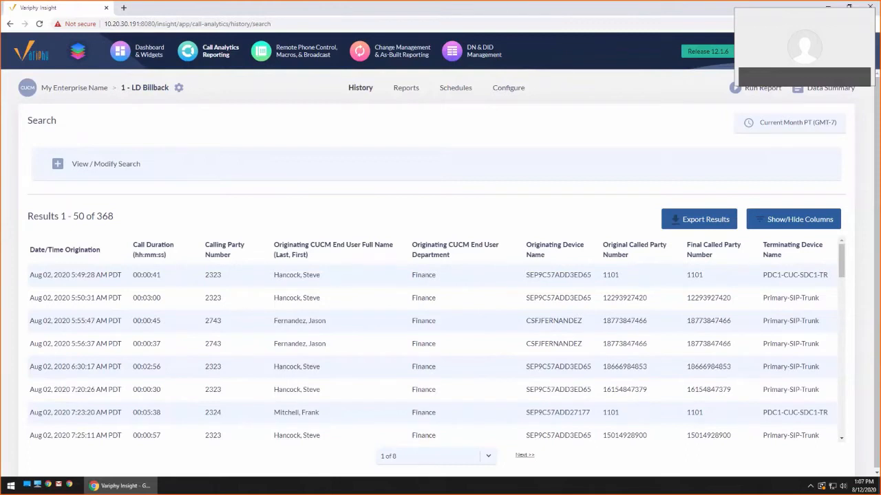
Step: Create a new rate table named Local_LD_INTL in the Rate Tables setup and save it
mouse_move(801, 52)
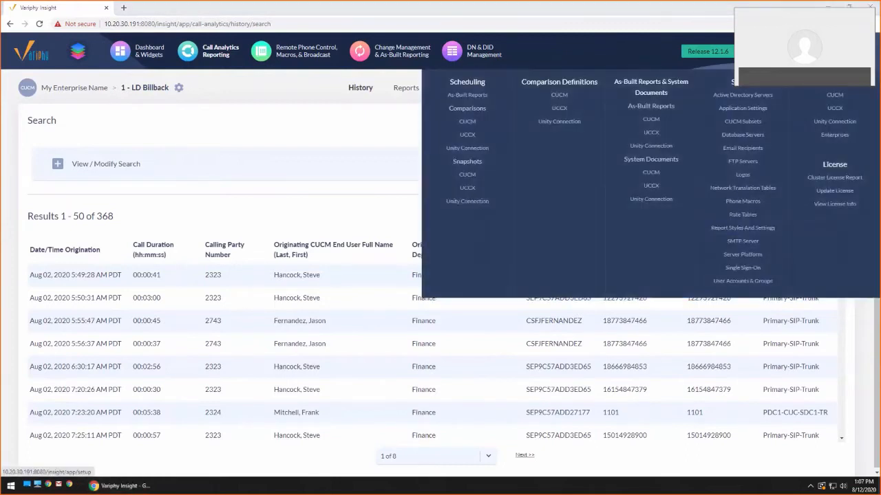
left_click(746, 216)
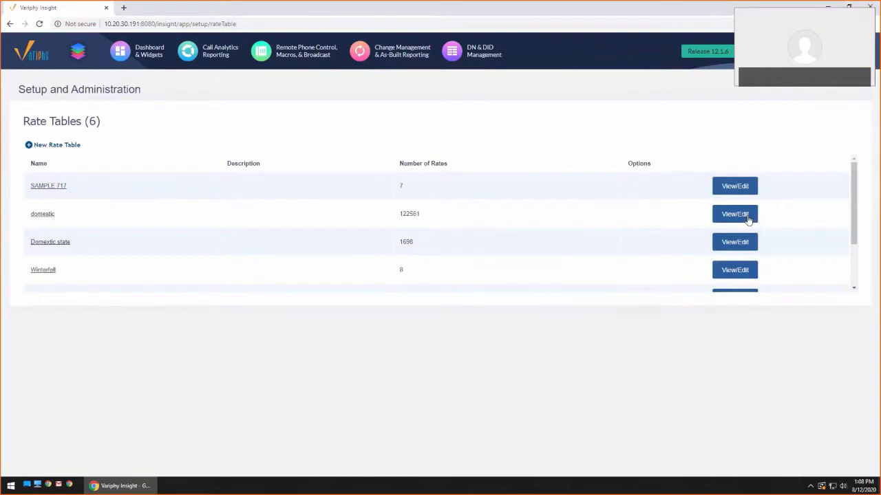
left_click(50, 148)
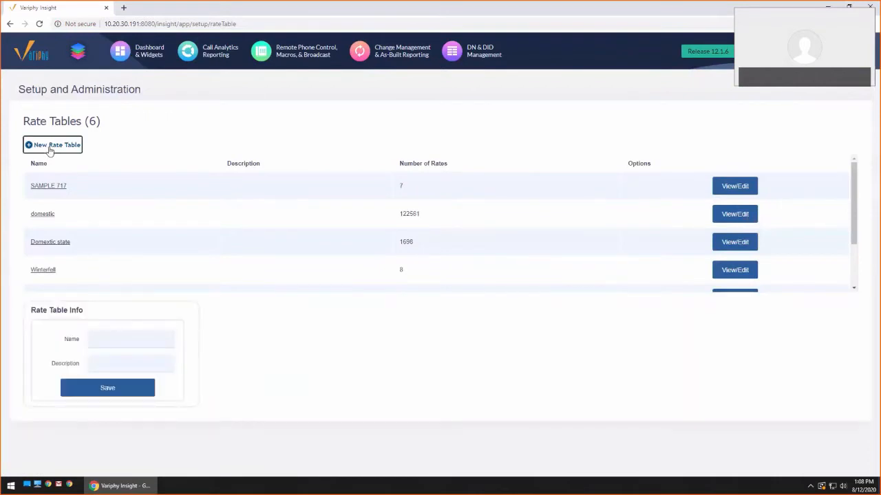
left_click(114, 340)
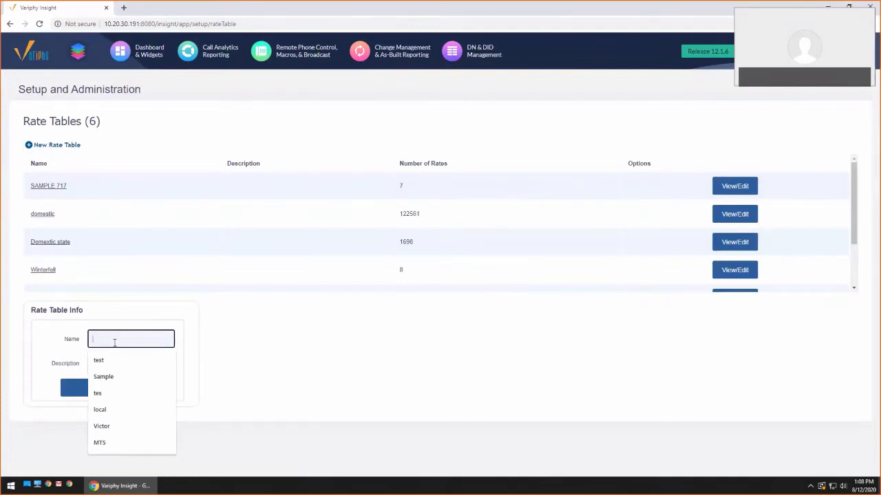
type("LOcal")
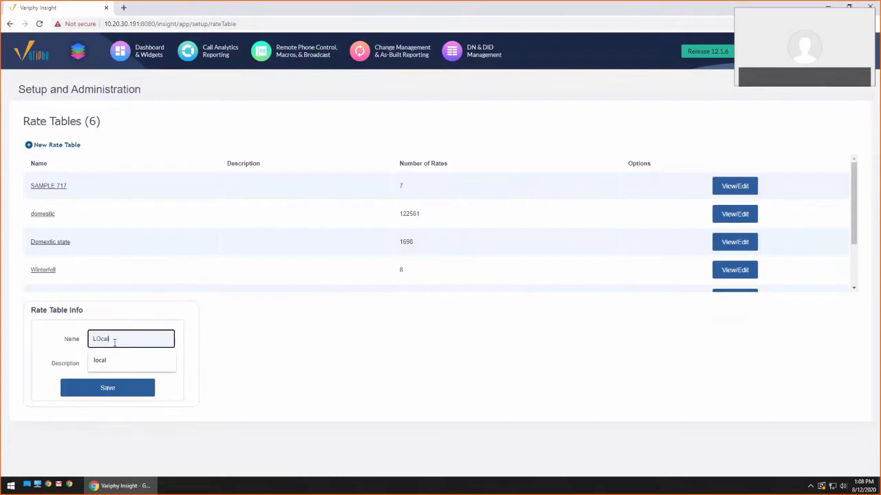
type("_LD_INTL")
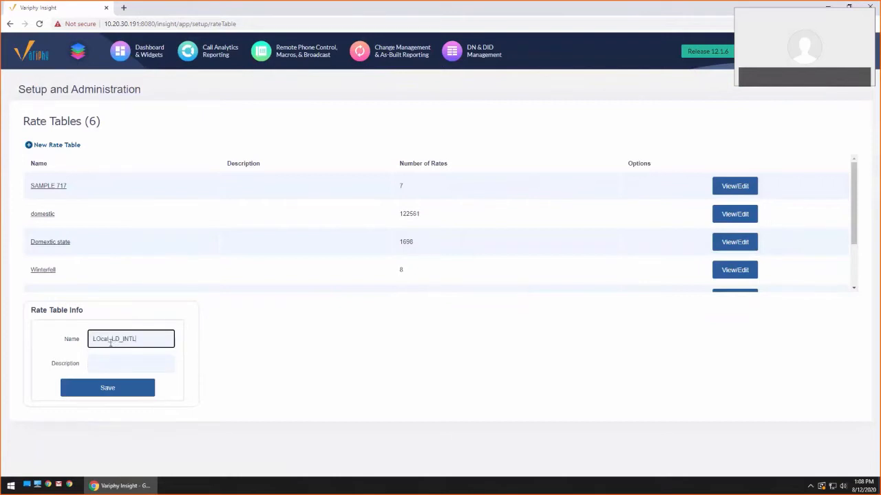
left_click(99, 341)
key("Delete")
type("o")
key("Tab")
key("Return")
Step: Start a new rate in the Local_LD_INTL table and set its Final Called Party Number rule to Starts with 1615
scroll(396, 351, "down", 3)
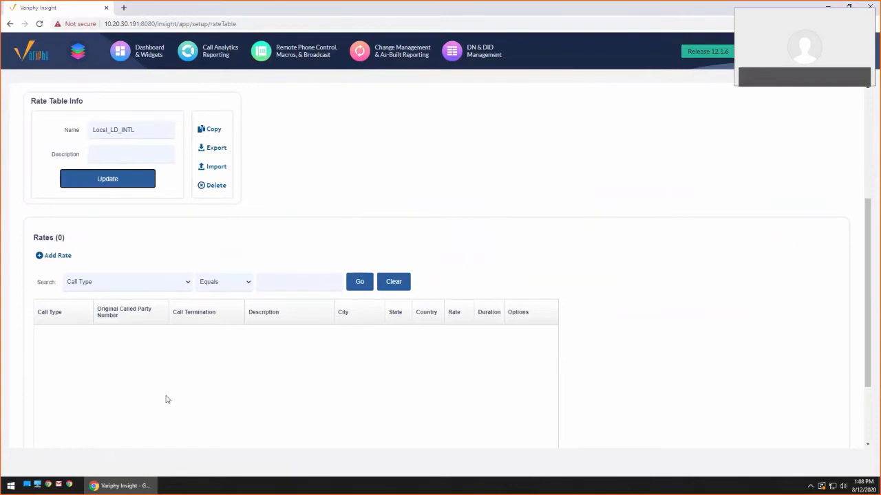
left_click(55, 256)
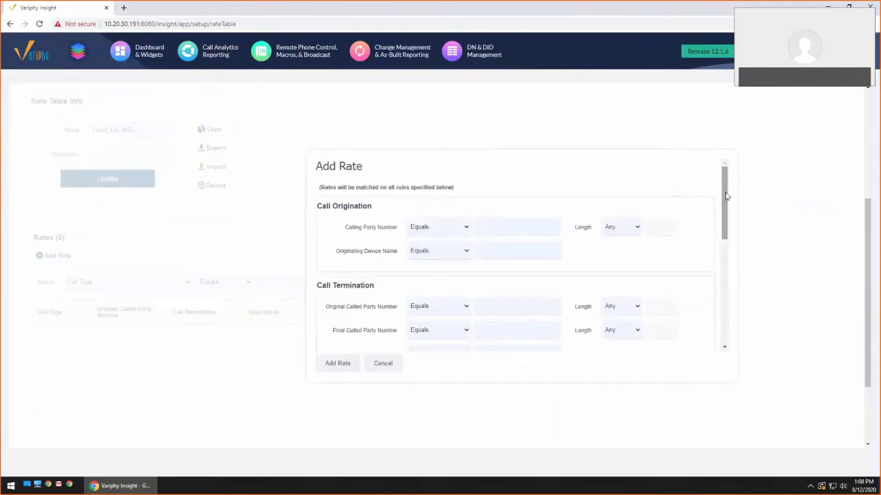
left_click_drag(725, 196, 724, 207)
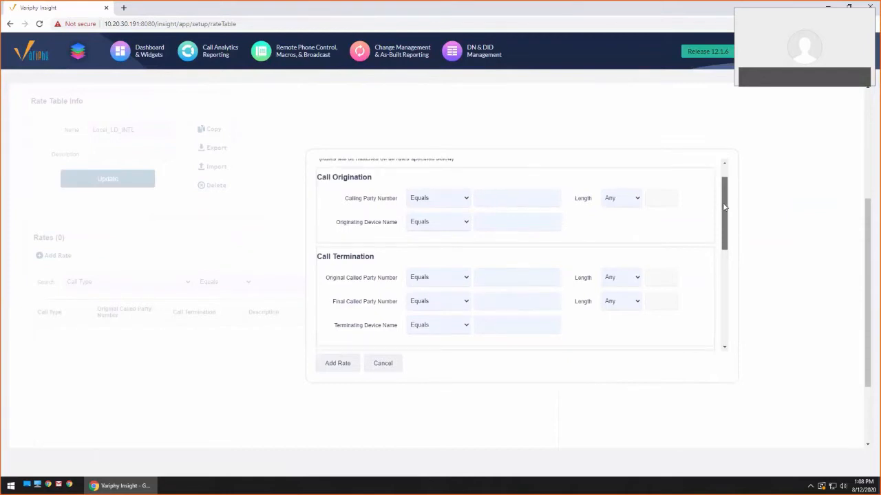
left_click_drag(724, 206, 724, 217)
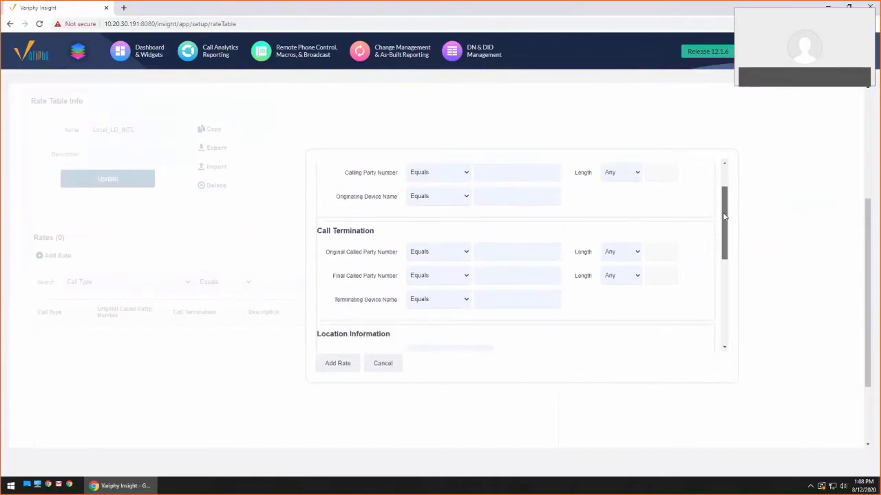
scroll(709, 213, "up", 2)
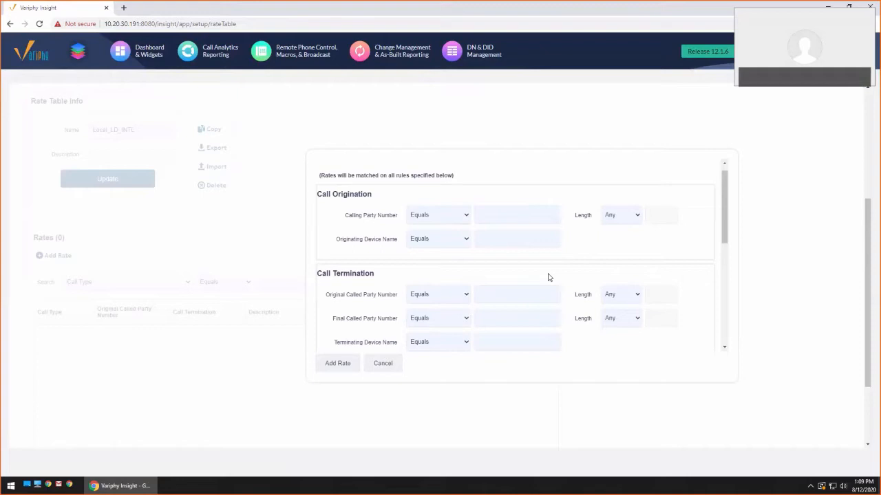
scroll(549, 278, "up", 1)
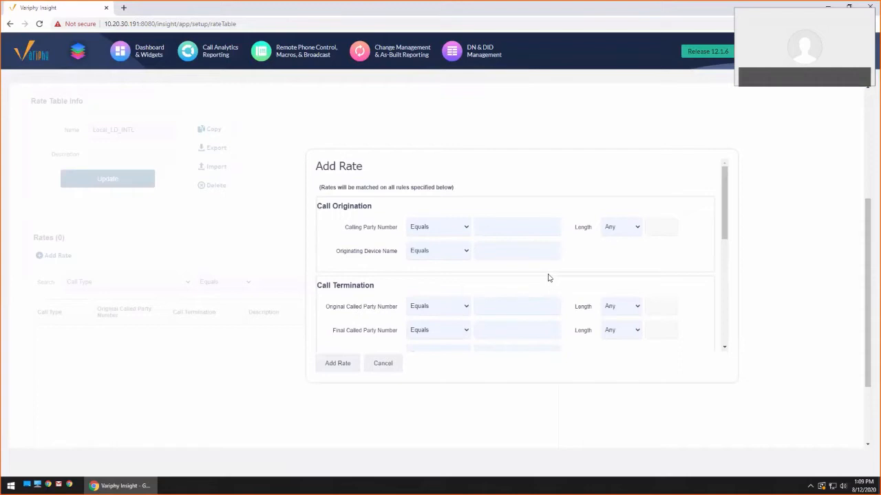
left_click(487, 330)
left_click(460, 333)
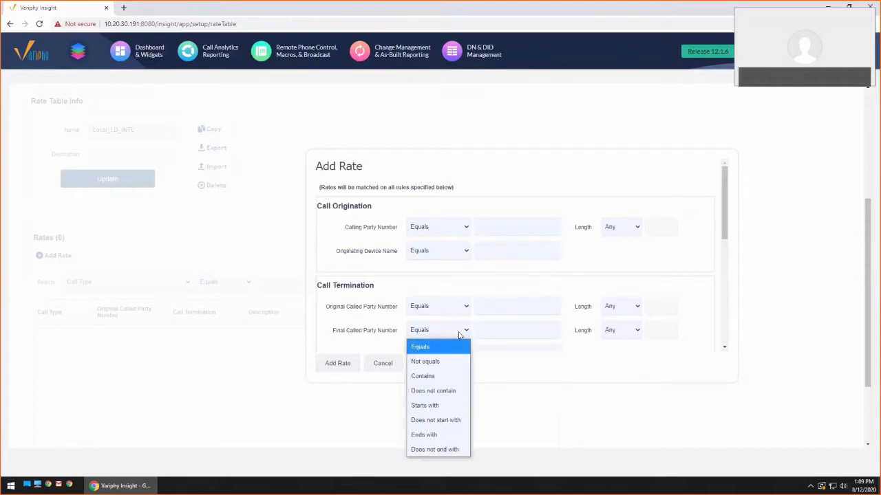
left_click(441, 405)
left_click(515, 330)
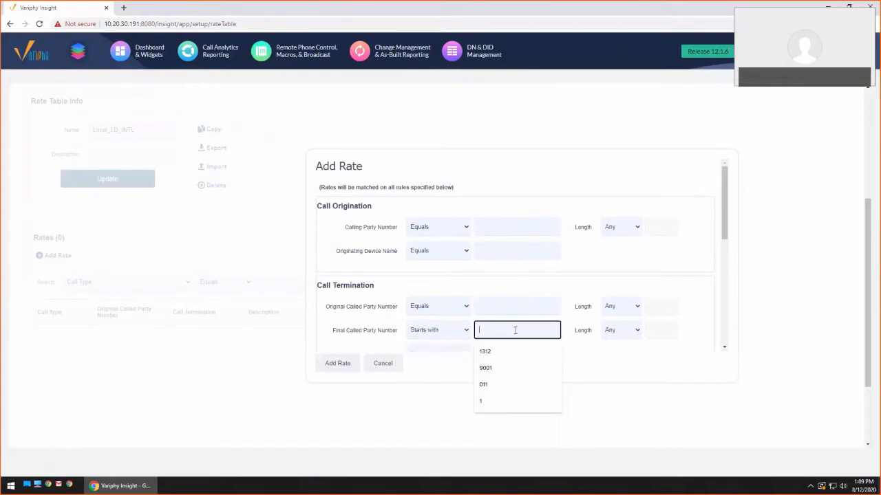
type("1615")
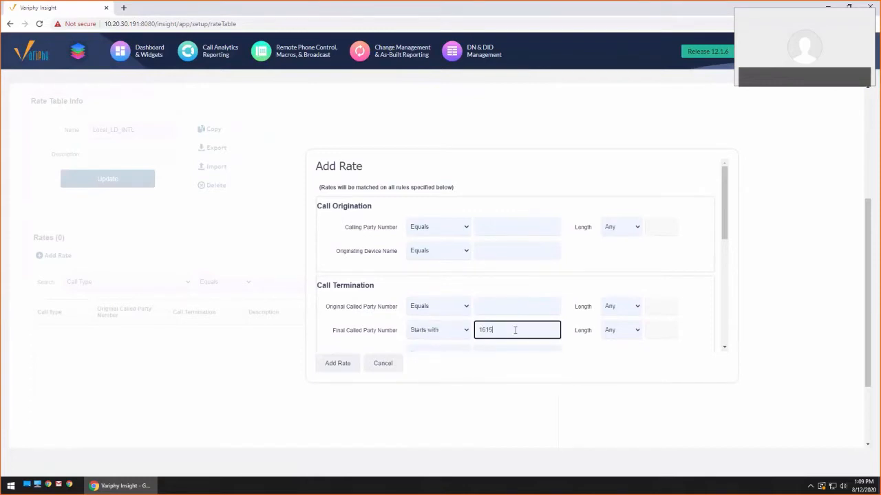
Step: Require the final called party number's length to equal 11
left_click(632, 331)
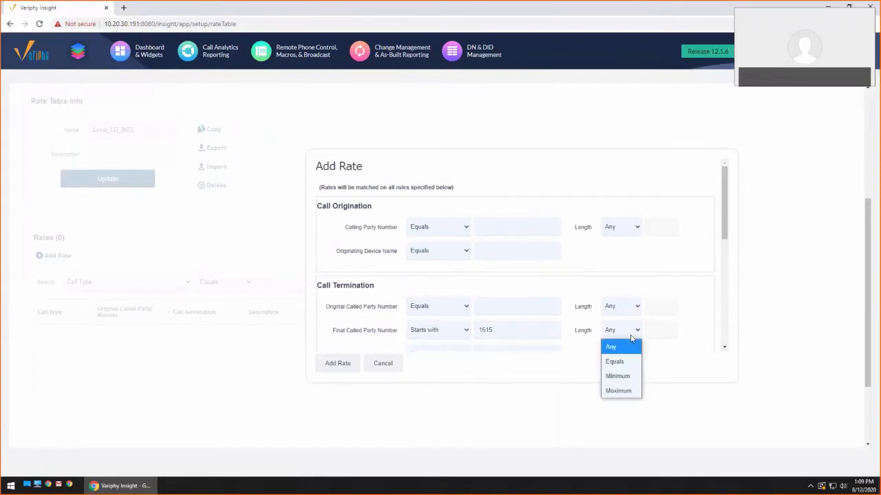
left_click(614, 361)
left_click(666, 329)
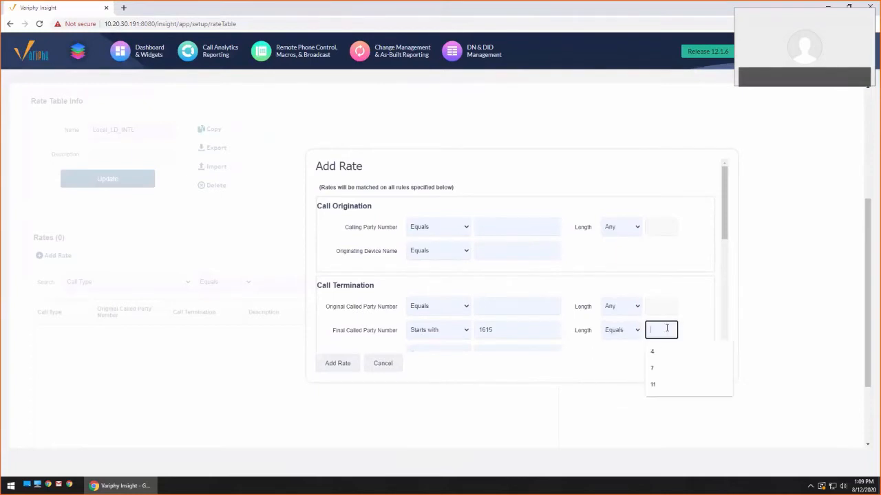
type("111")
left_click(693, 324)
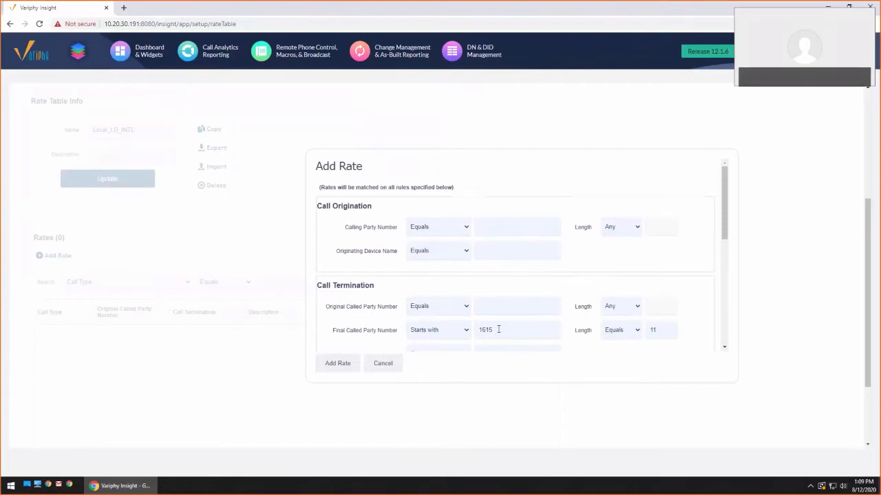
Step: Set the rate's location information to city Nashville and state TN
scroll(712, 261, "down", 1)
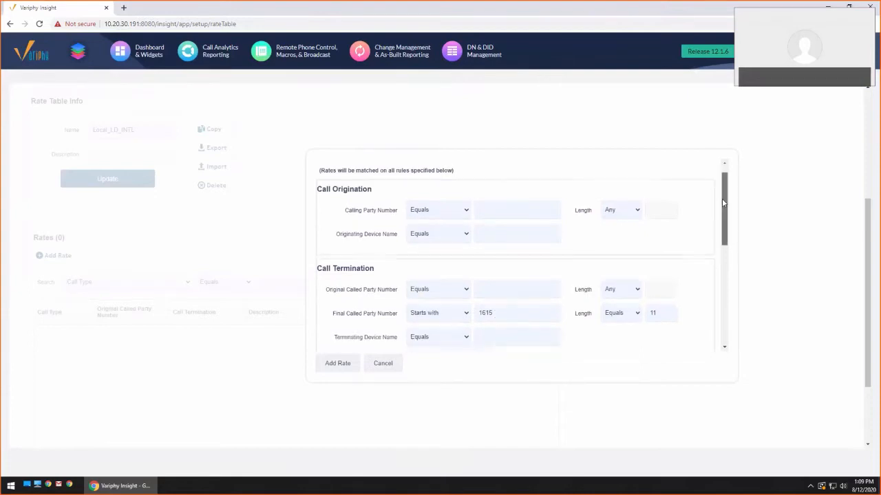
scroll(720, 220, "down", 2)
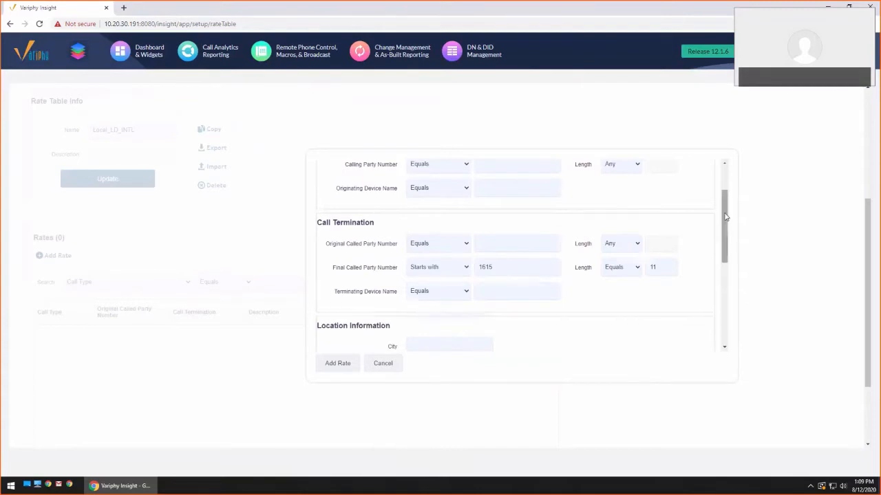
left_click_drag(721, 220, 723, 270)
left_click(468, 203)
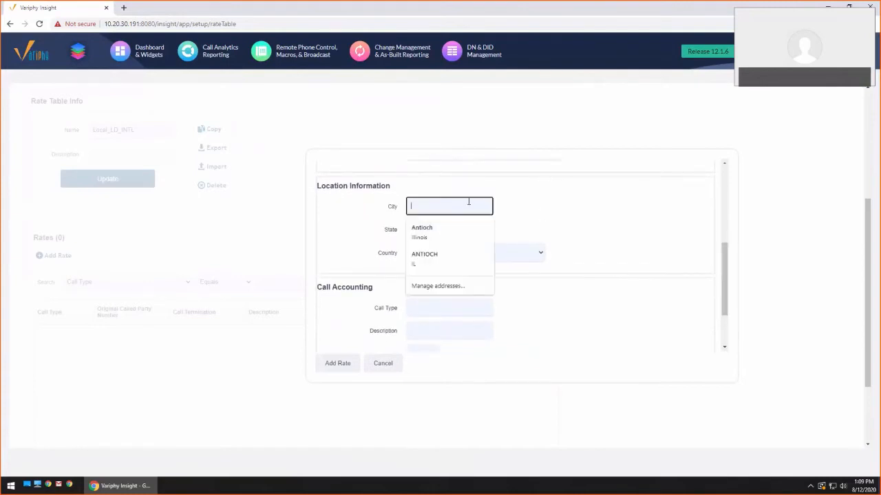
type("Nas")
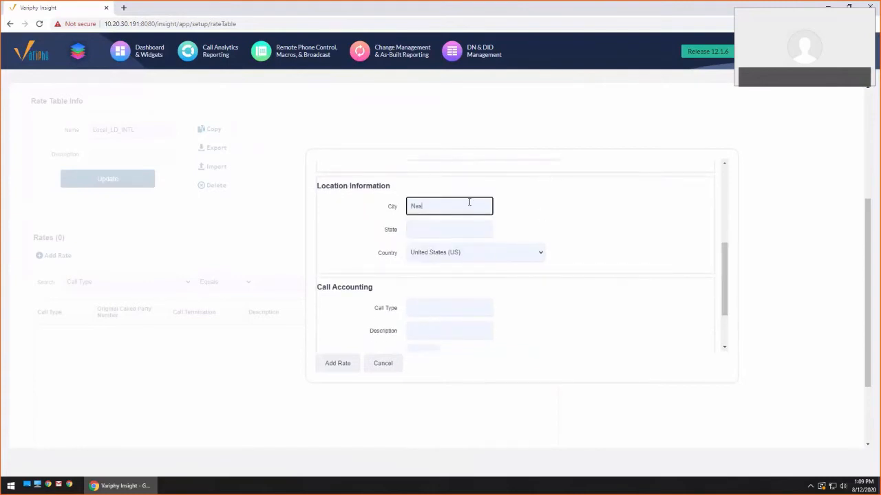
type("h")
type("i")
type("ille")
left_click(450, 230)
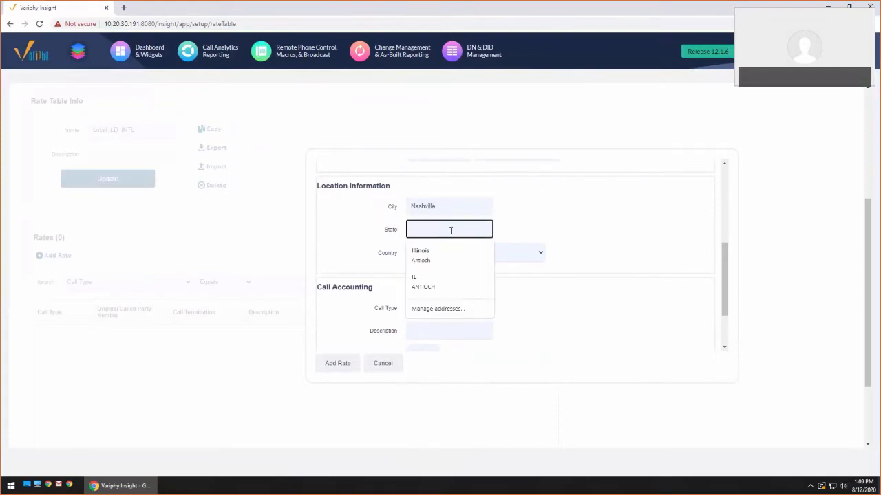
type("TN")
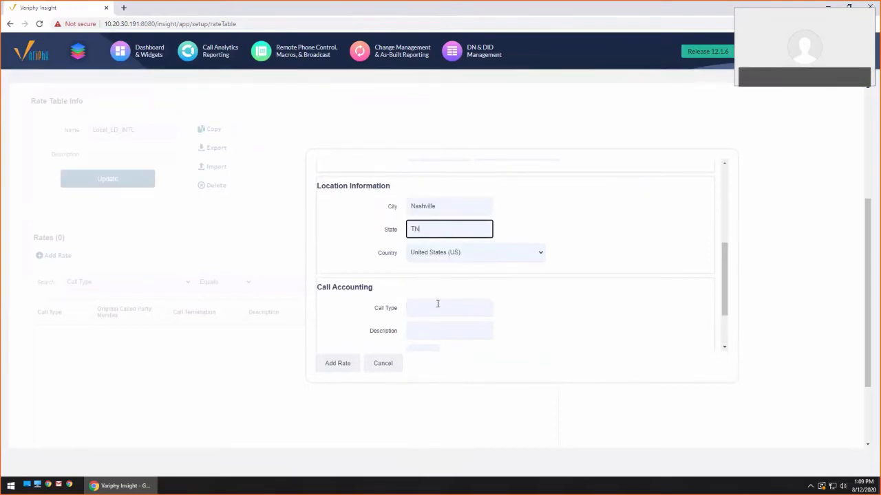
Step: Set the rate's call type to Local in the call accounting details
left_click(437, 303)
type("LOcal")
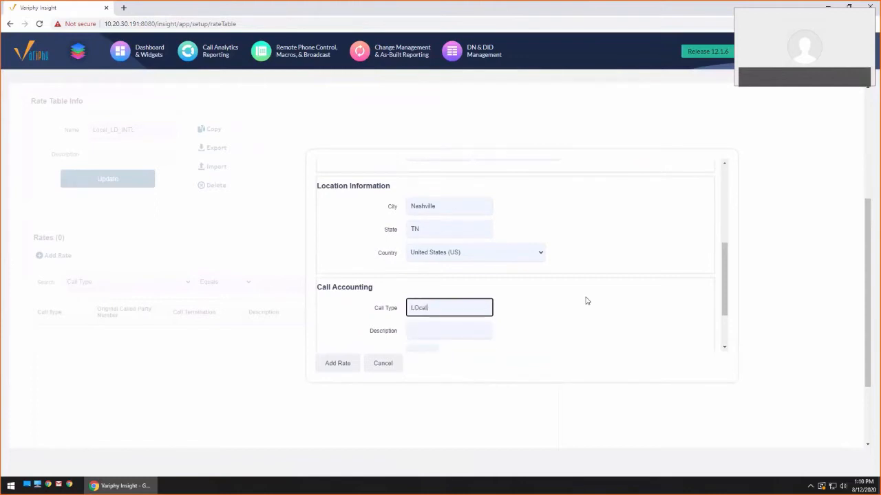
left_click(587, 301)
left_click(419, 307)
key("BackSpace")
type("ocal")
left_click(521, 311)
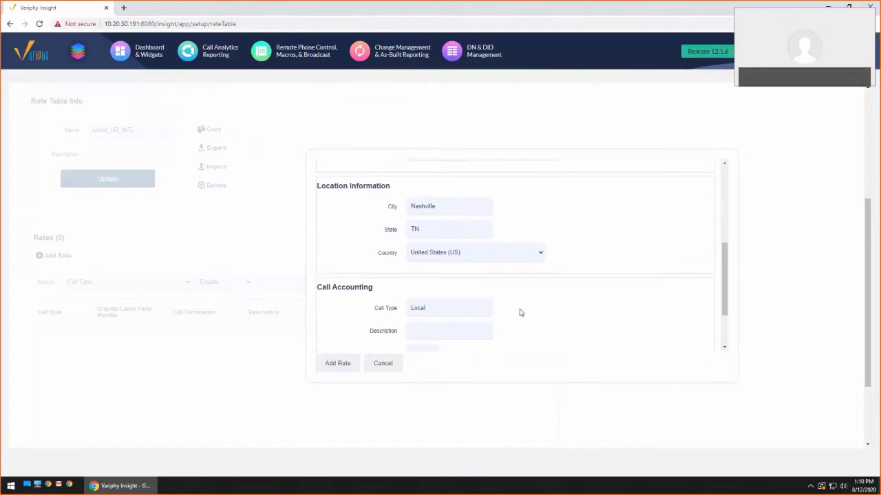
Step: Set the rate to 0.00 with a duration of 60 seconds and add it to the rate table
scroll(535, 311, "down", 1)
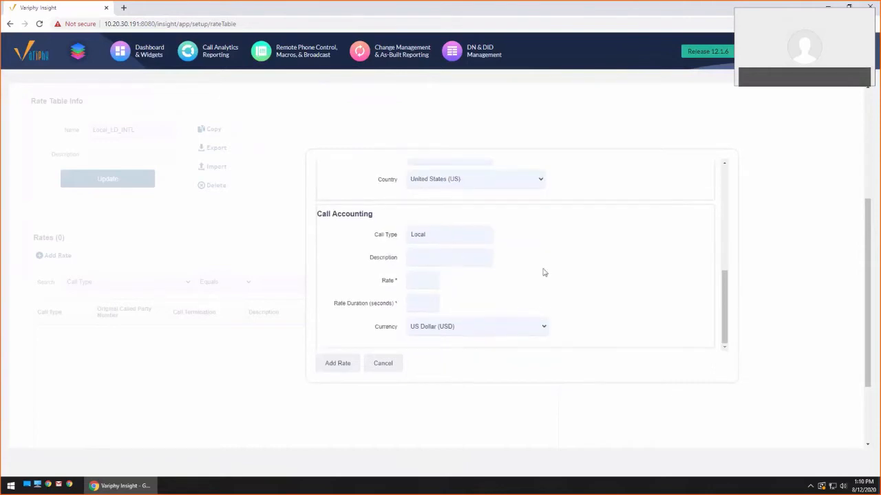
scroll(545, 271, "down", 1)
left_click(421, 281)
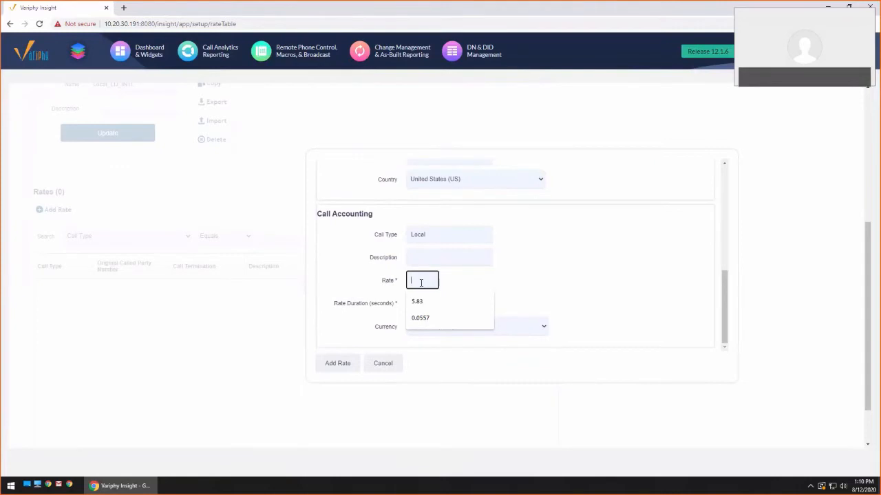
type("0.00")
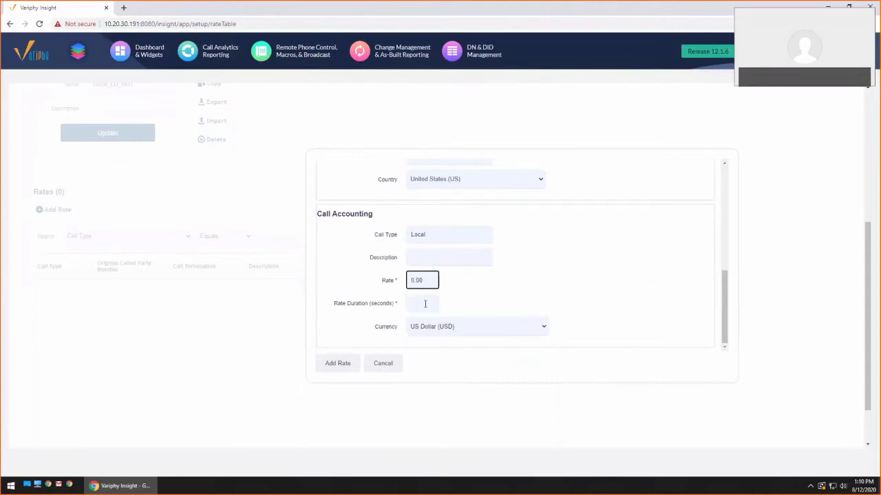
left_click(425, 303)
type("60")
left_click(483, 305)
scroll(530, 290, "down", 1)
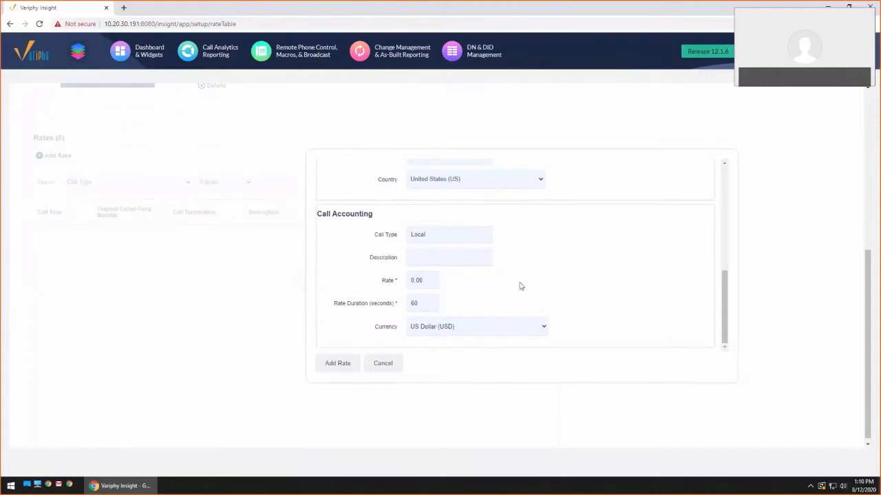
scroll(523, 284, "up", 2)
scroll(524, 286, "up", 2)
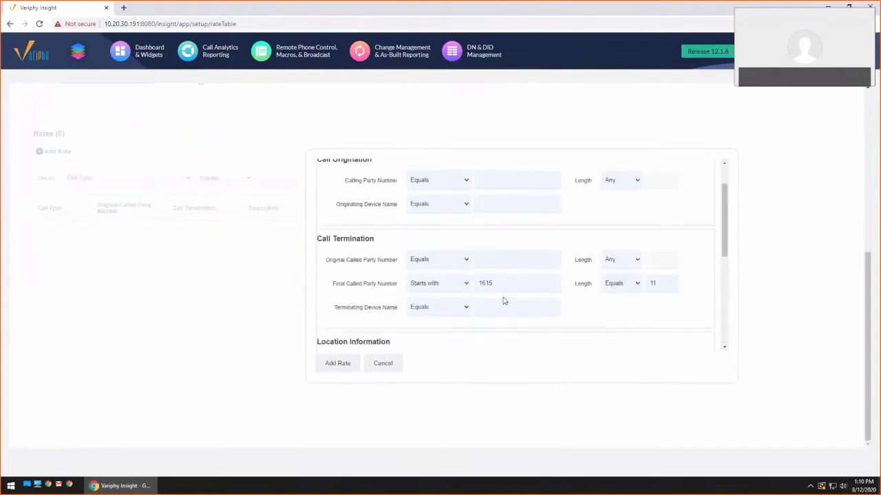
left_click(326, 362)
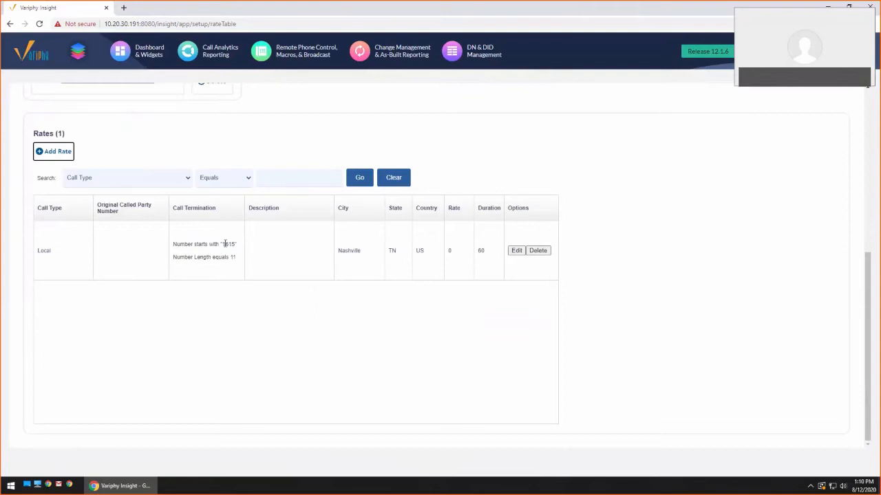
left_click_drag(224, 245, 238, 245)
left_click(58, 152)
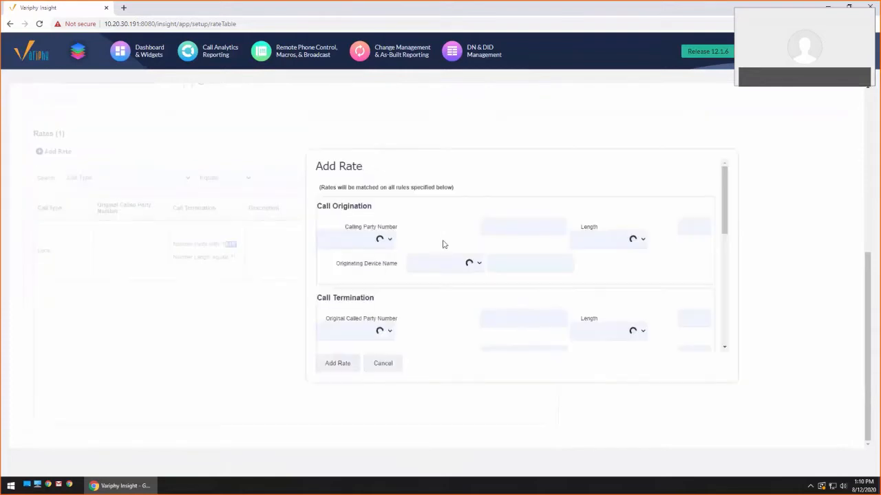
scroll(446, 247, "down", 3)
left_click(614, 240)
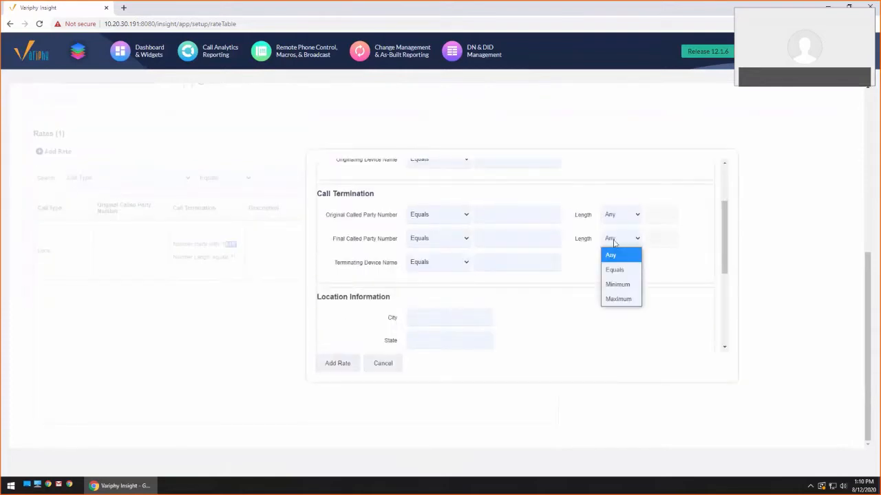
left_click(614, 269)
left_click(652, 239)
type("10")
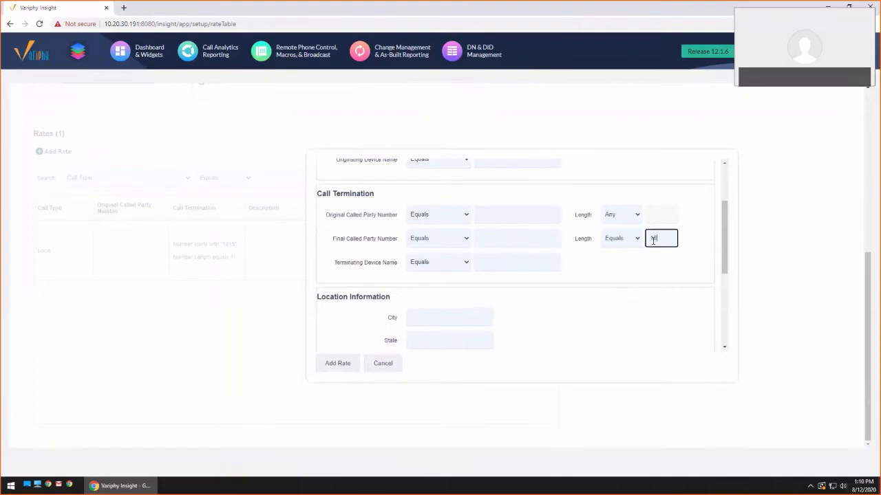
left_click(657, 284)
left_click(399, 364)
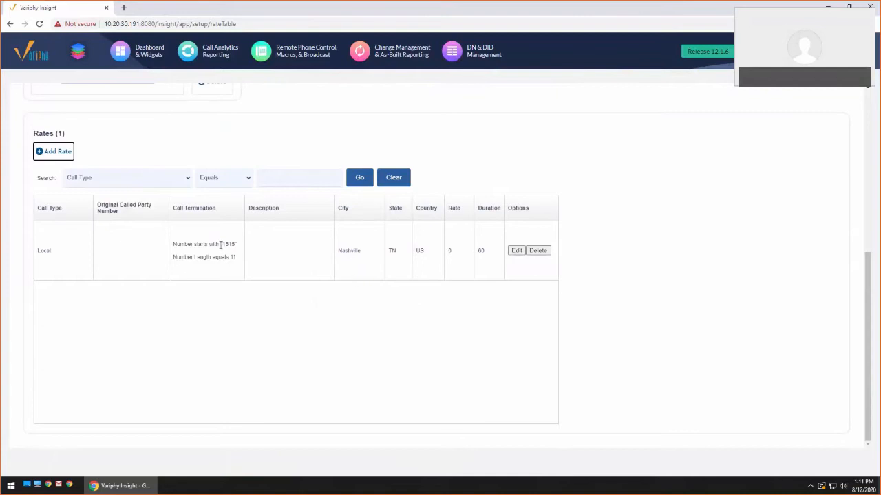
left_click_drag(221, 244, 241, 254)
left_click(221, 244)
double_click(233, 244)
Step: Start a second rate whose Final Called Party Number starts with 615 and has a length equal to 10
left_click(58, 152)
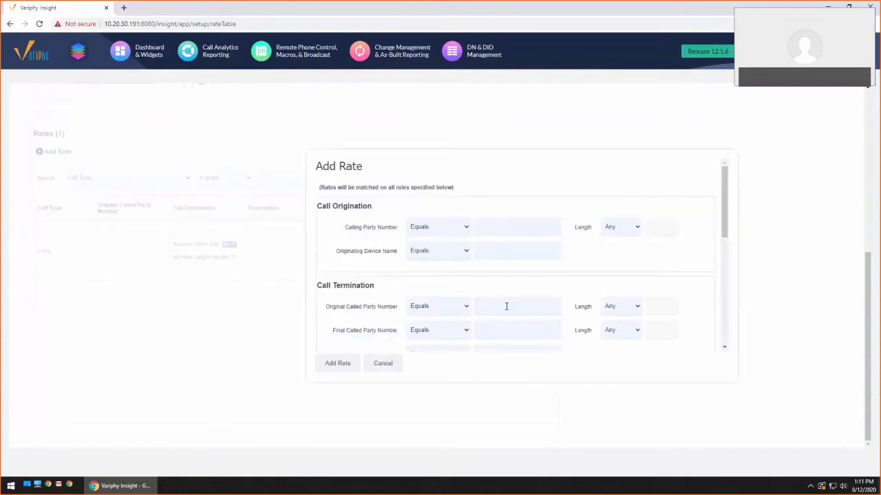
left_click(495, 326)
type("615")
left_click(459, 330)
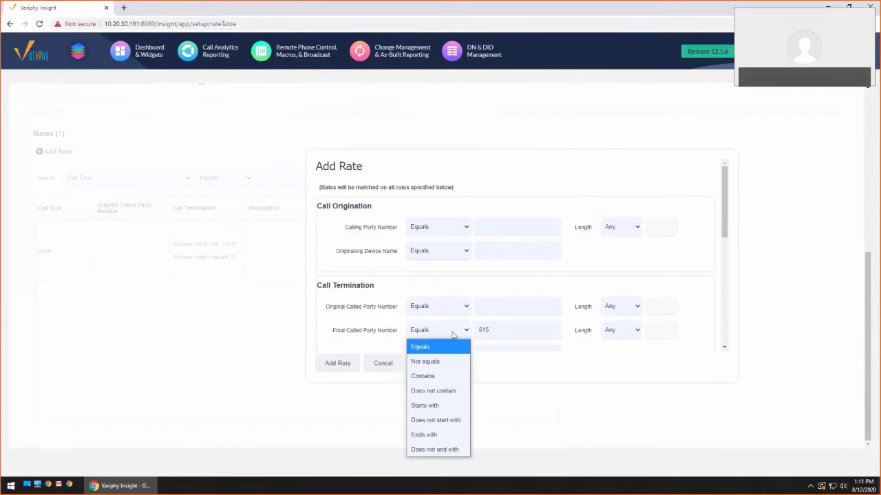
left_click(431, 405)
left_click(637, 331)
left_click(619, 362)
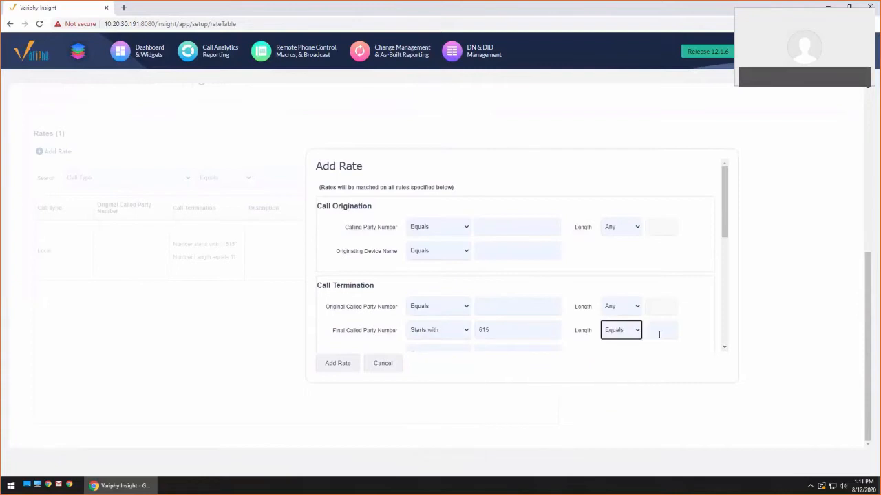
left_click(659, 331)
type("10")
left_click(646, 363)
Step: Enter Nashville as the city and TN as the state for the 615 rate
left_click_drag(725, 208, 724, 271)
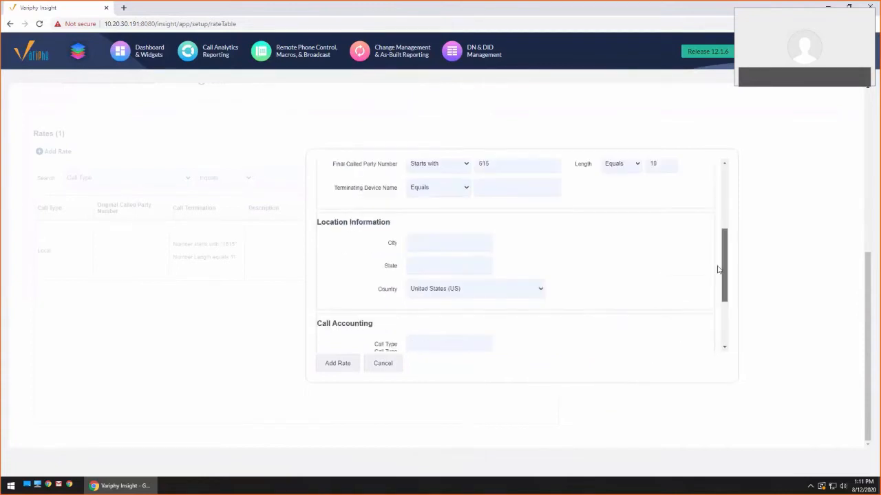
left_click(447, 243)
type("Na")
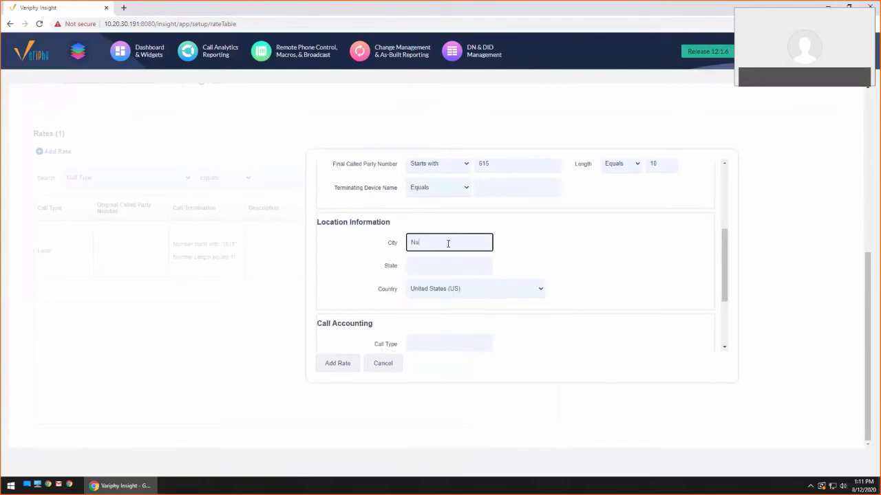
type("shville")
left_click(444, 266)
type("TN")
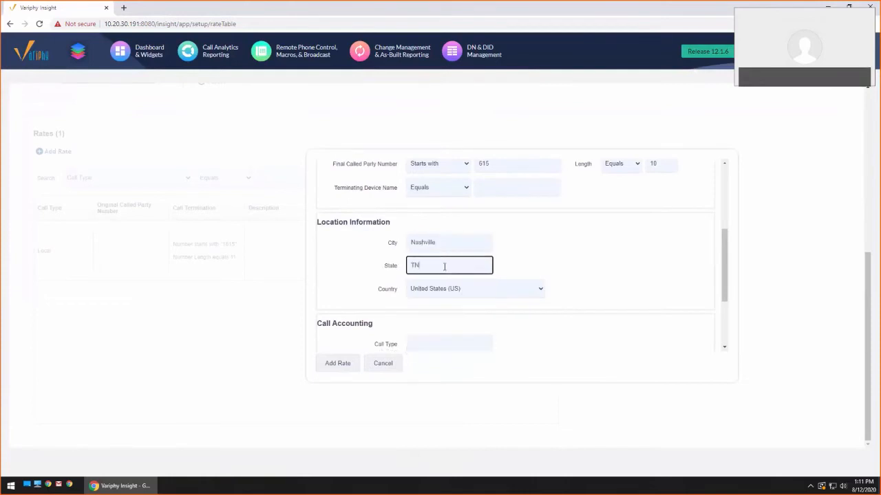
Step: Give the 615 rate call type Local, a rate of 0.00 and a duration of 60 seconds, and add it to the table
scroll(442, 247, "down", 2)
left_click(452, 235)
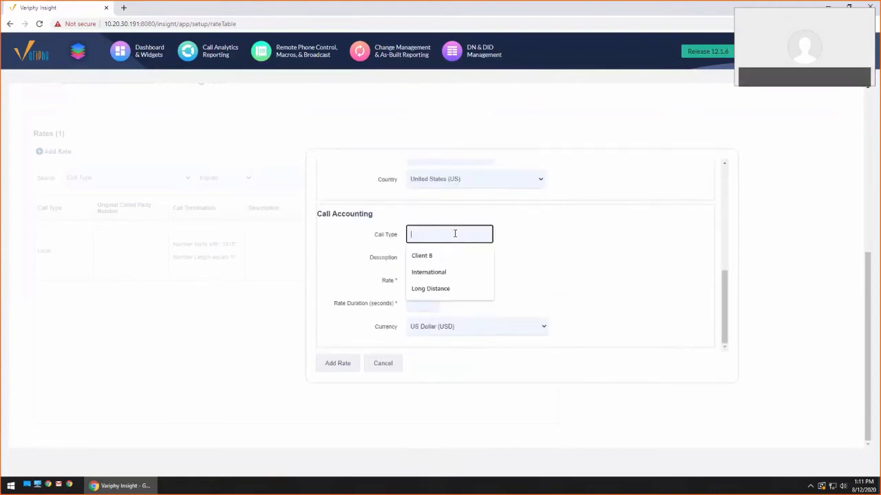
type("LOcal")
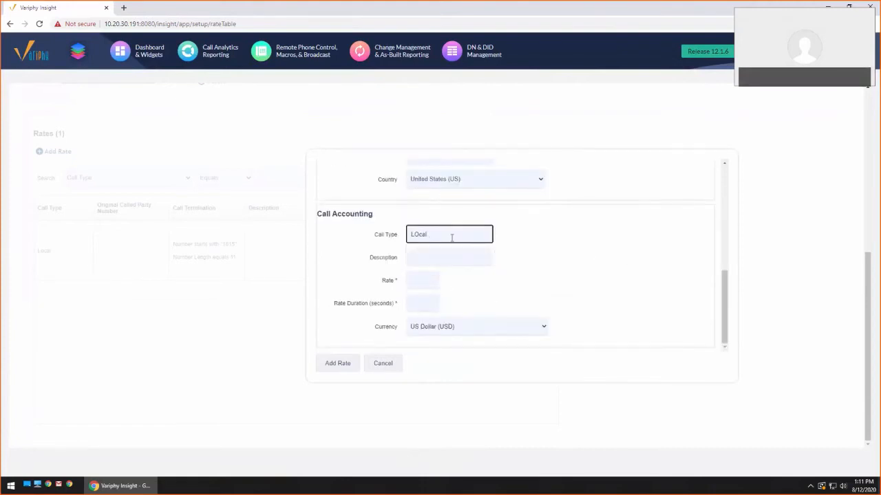
left_click(408, 283)
type("0.00")
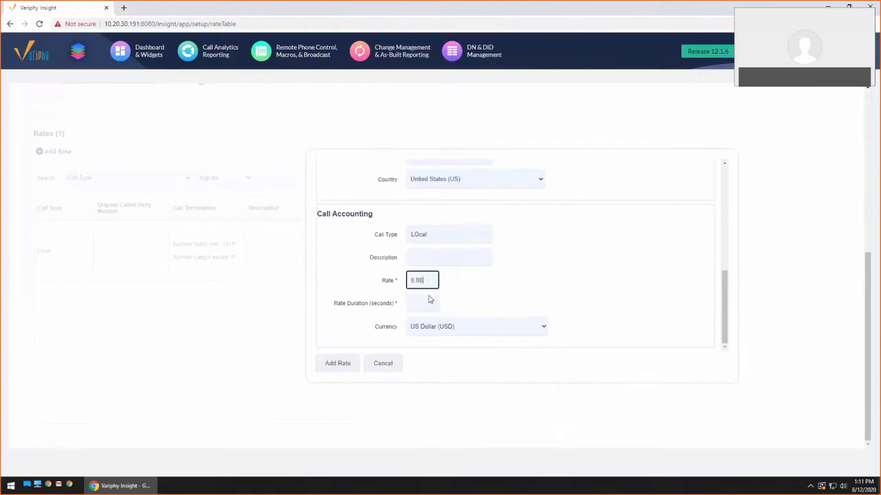
left_click(429, 304)
type("60")
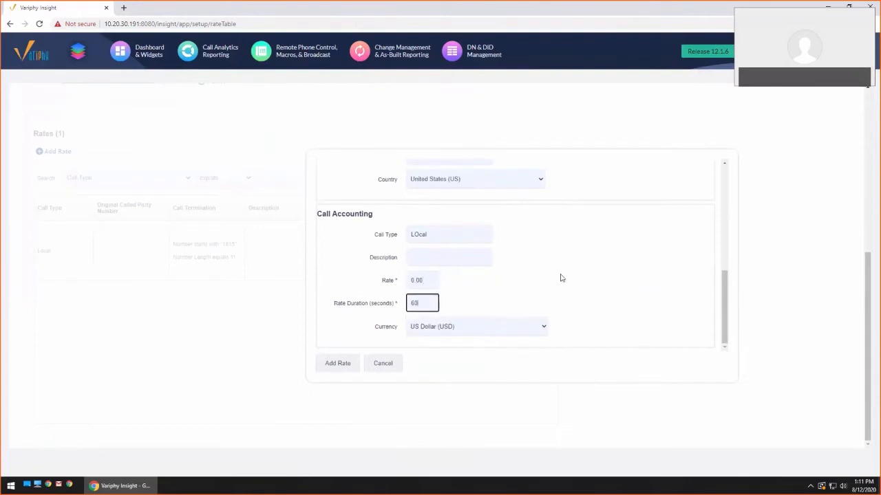
double_click(419, 234)
type("Local")
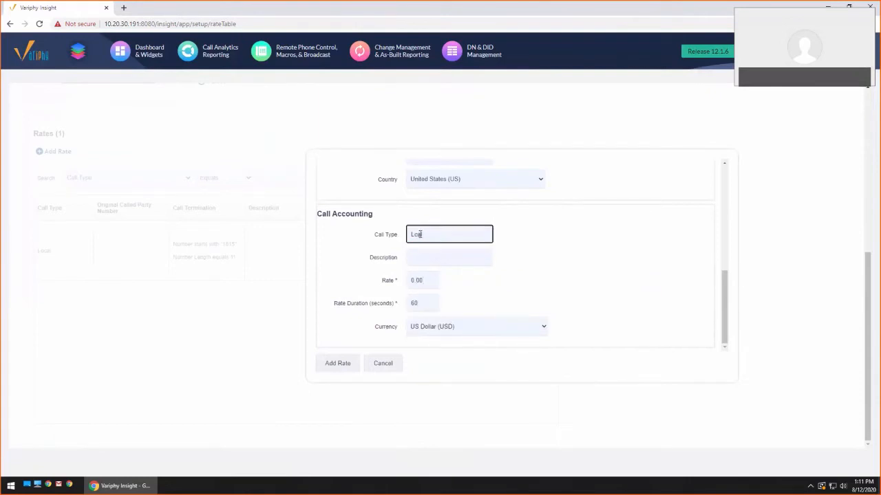
left_click(577, 272)
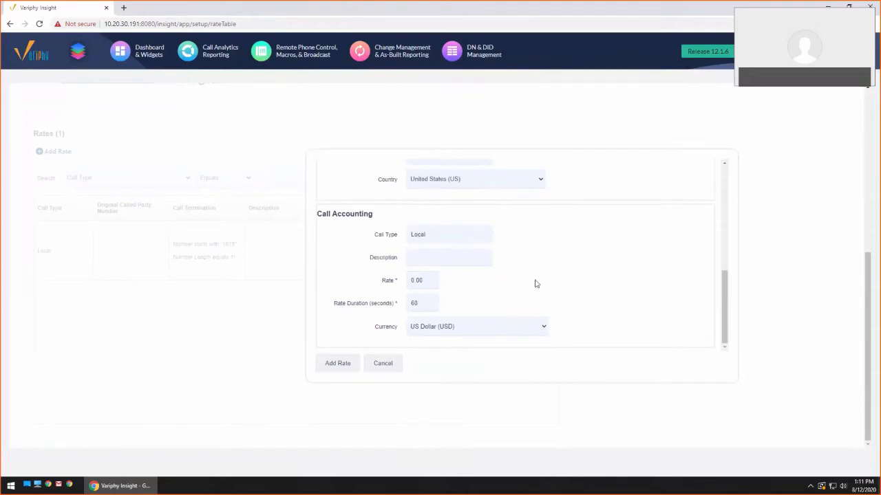
left_click(343, 367)
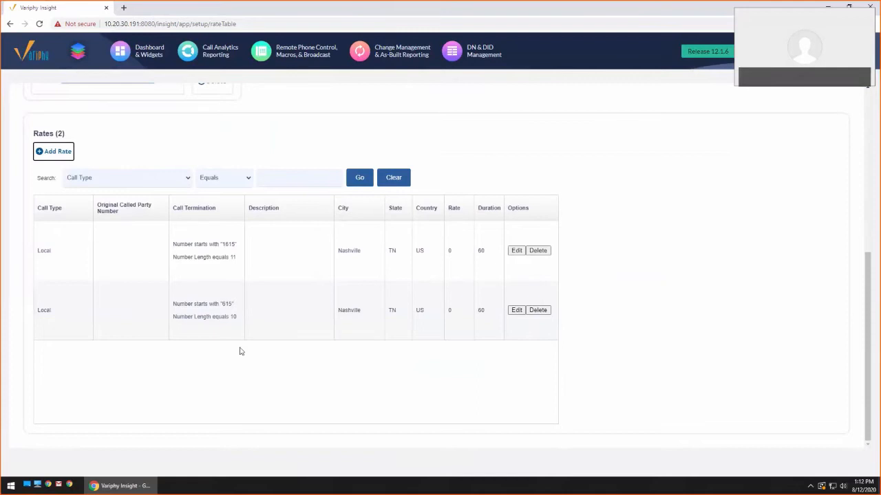
Step: Start a third rate and enter 1931 as its Final Called Party Number, leaving the Original Called Party Number empty
left_click(52, 152)
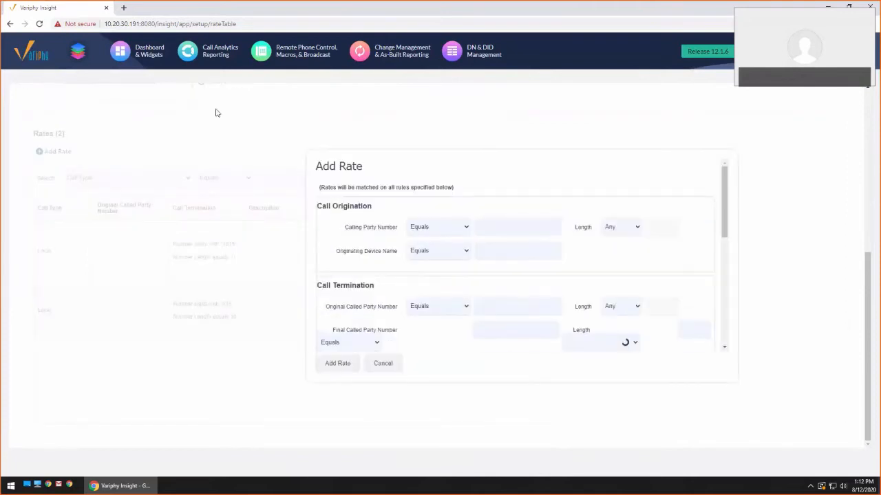
scroll(523, 282, "down", 1)
left_click(509, 262)
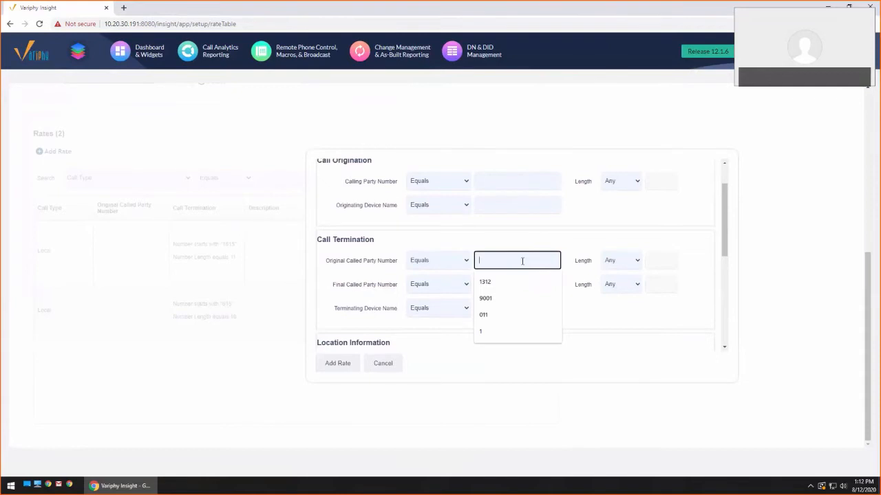
type("1931")
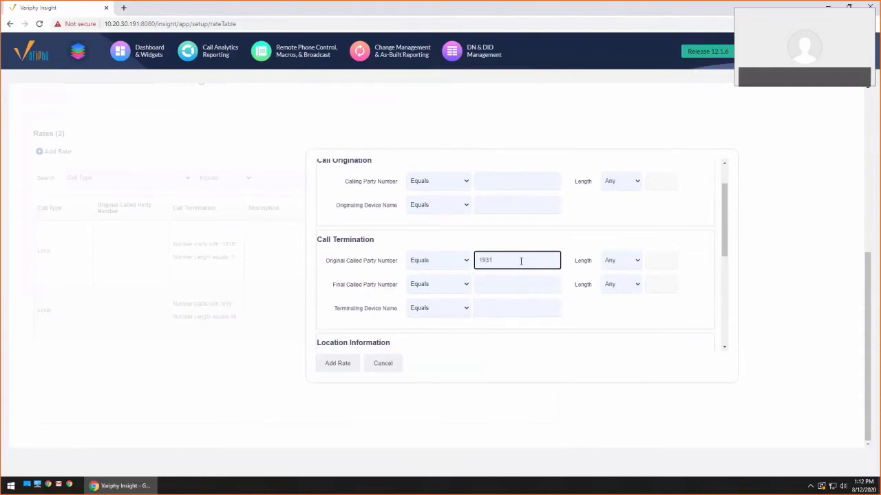
double_click(485, 260)
right_click(479, 261)
left_click(491, 282)
left_click(491, 285)
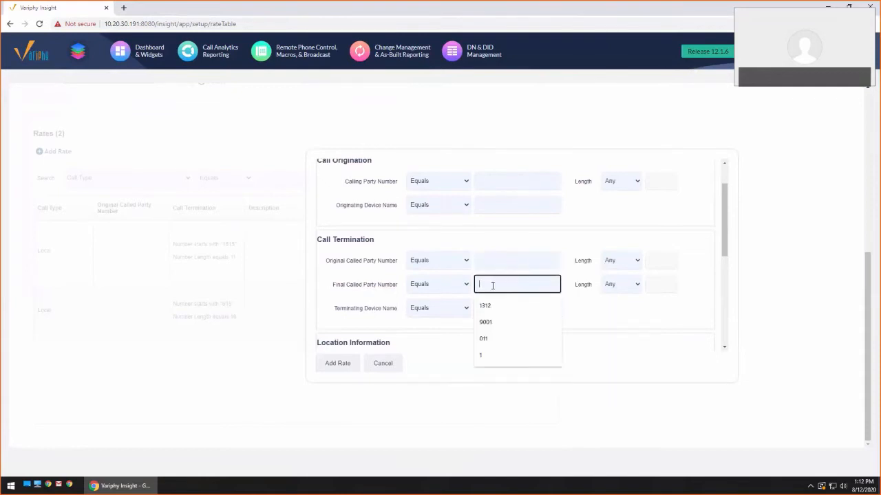
key("ctrl+v")
Step: Make the Final Called Party Number match on Starts with and require a length equal to 11
left_click(461, 285)
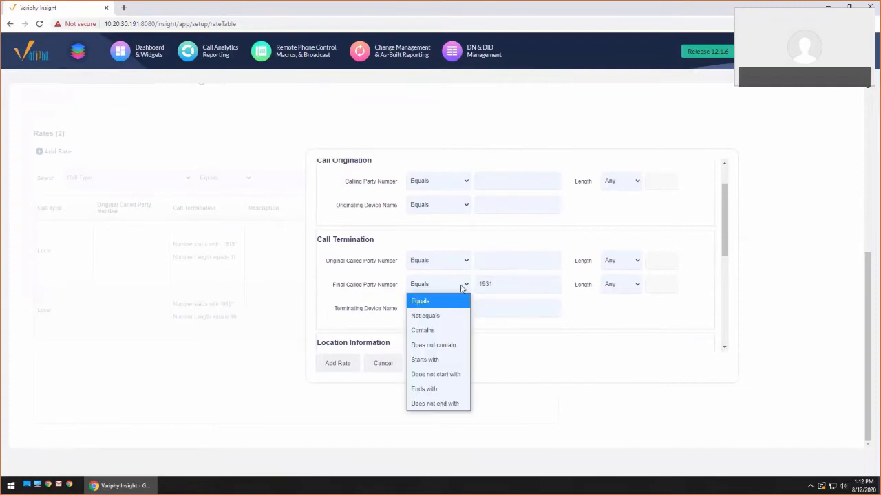
left_click(427, 361)
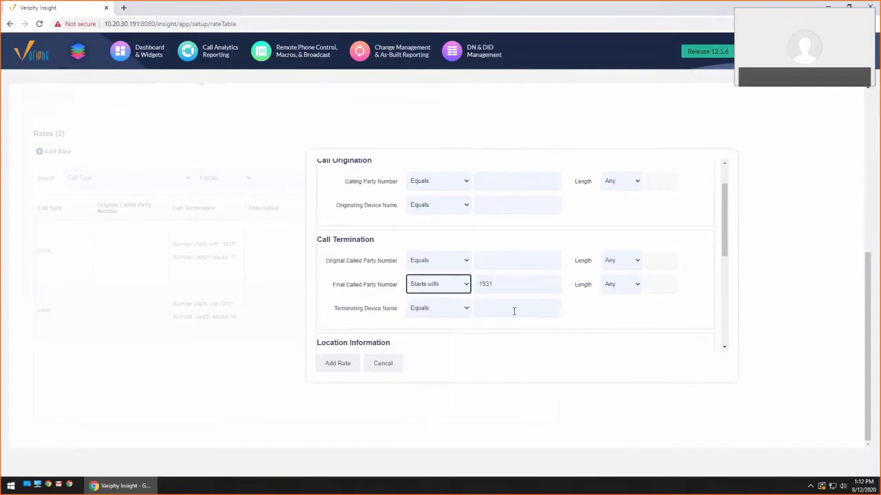
left_click(636, 287)
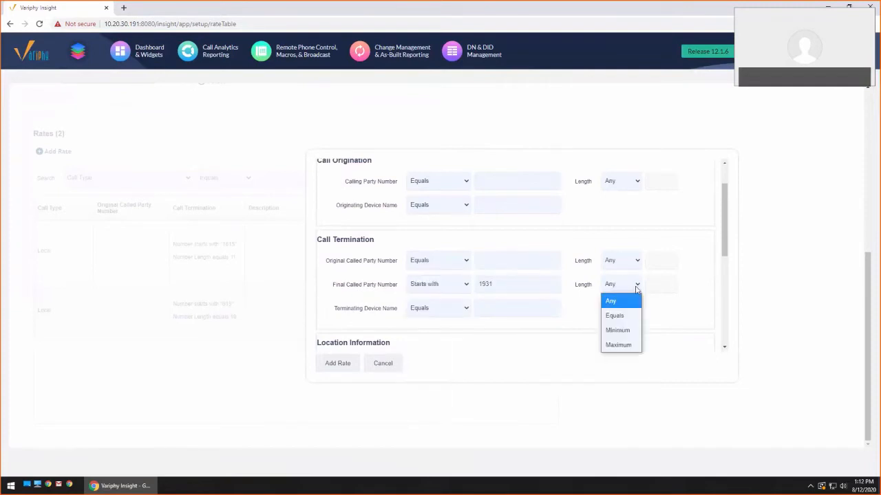
left_click(615, 315)
left_click(661, 287)
type("11")
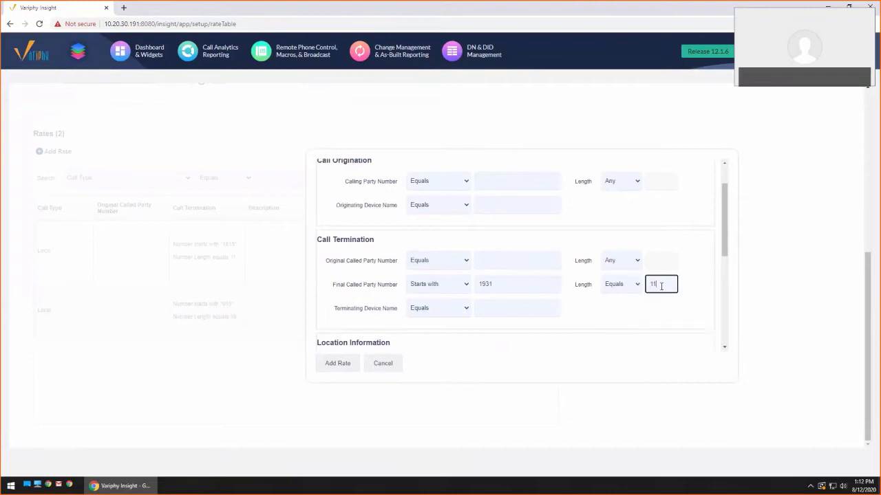
Step: Enter Manchester as the city and TN as the state for the 1931 rate
scroll(681, 289, "down", 3)
left_click(434, 278)
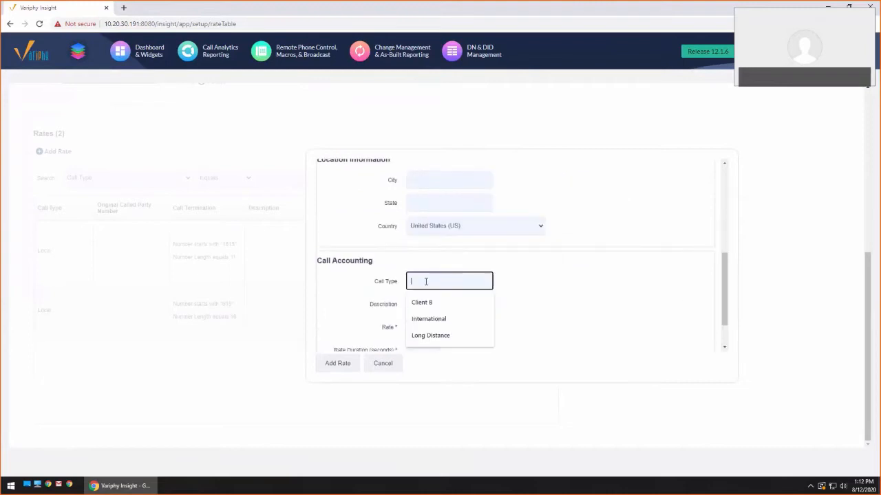
scroll(489, 248, "up", 1)
left_click(420, 227)
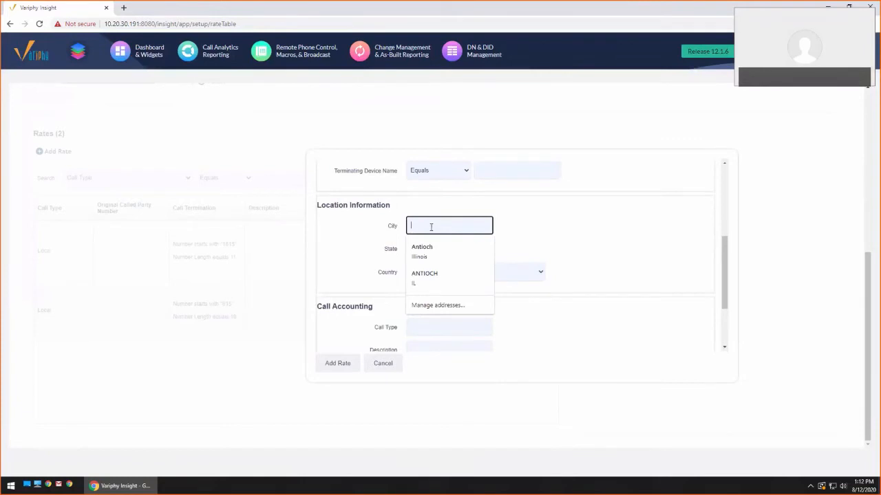
type("Manchester")
left_click(453, 248)
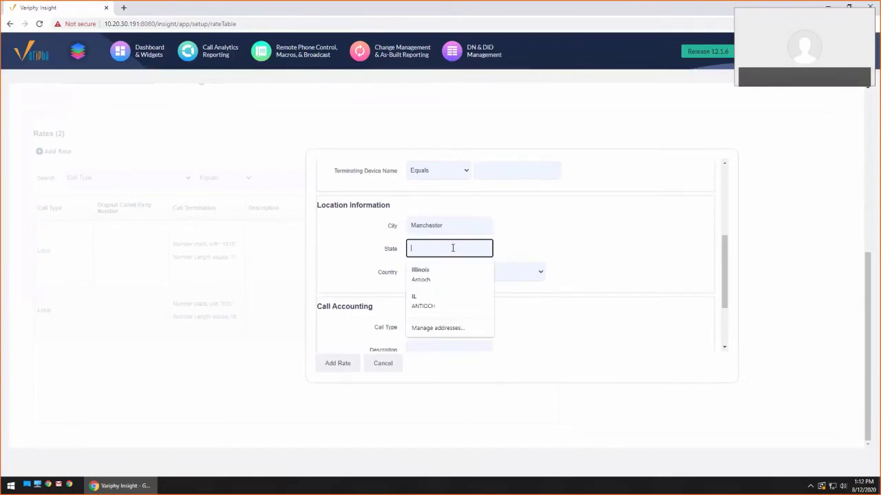
type("TN")
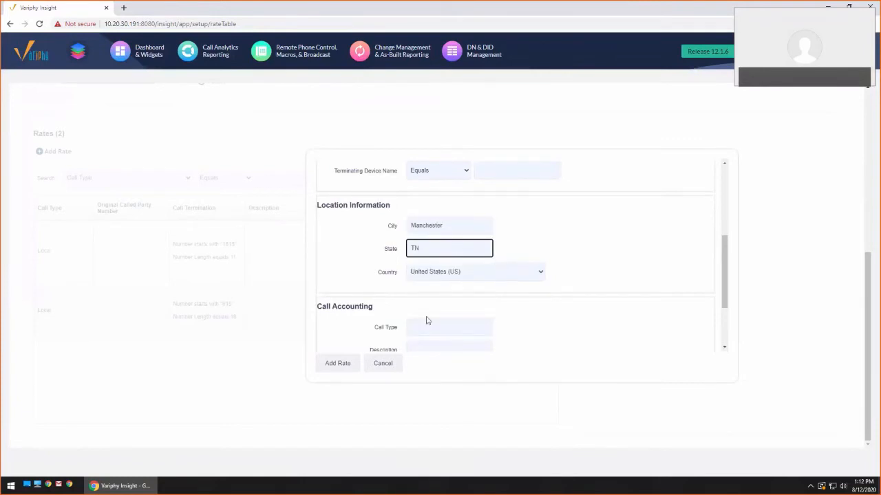
Step: Give the 1931 rate call type Local, a rate of 0.00 and a duration of 60 seconds, and add it to the table
left_click(448, 328)
type("Local")
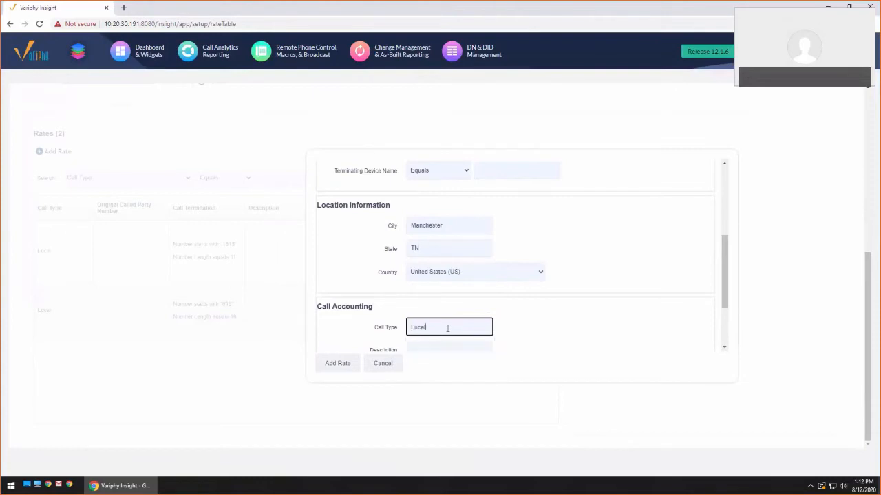
scroll(448, 328, "down", 2)
left_click(434, 281)
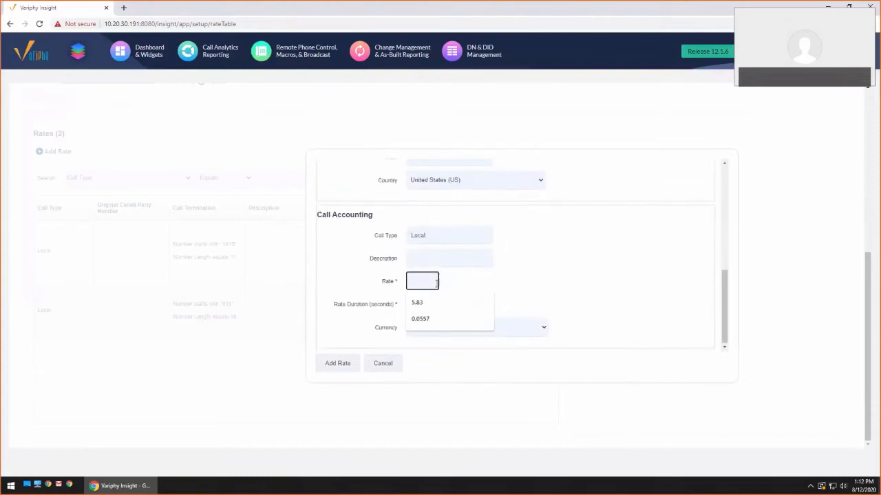
type("0.00")
left_click(421, 304)
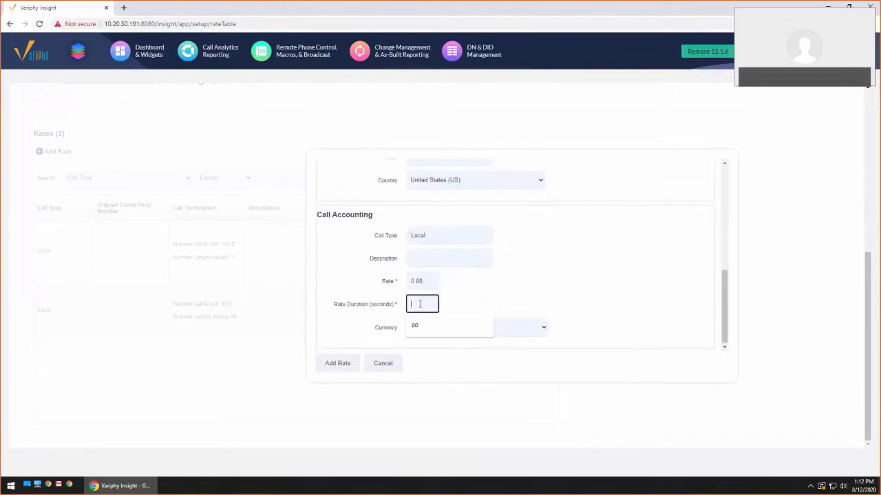
type("60")
left_click(383, 344)
left_click(335, 364)
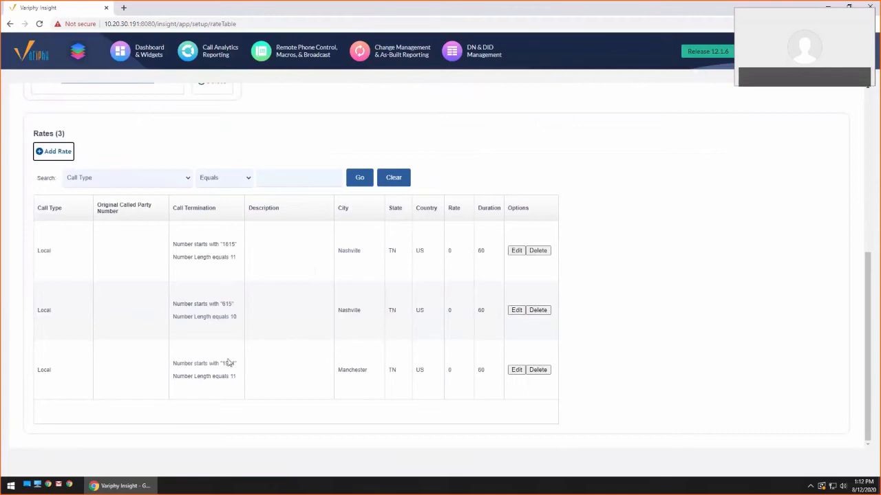
left_click(516, 370)
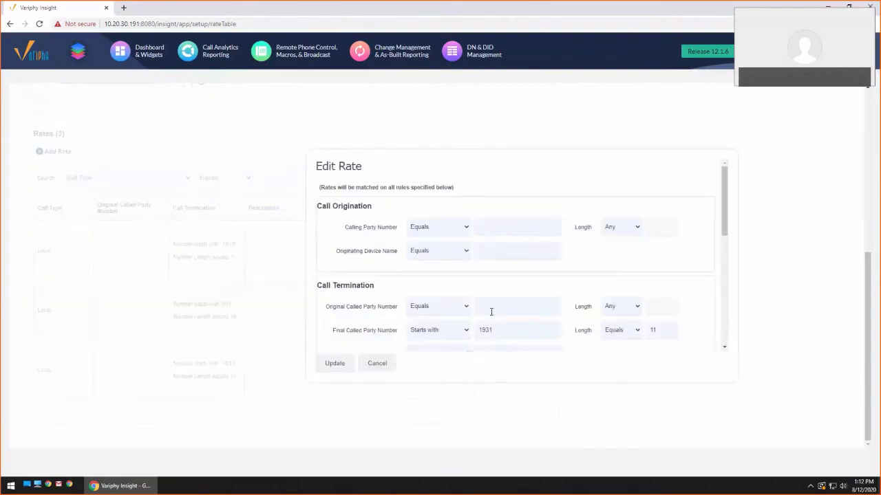
left_click(515, 329)
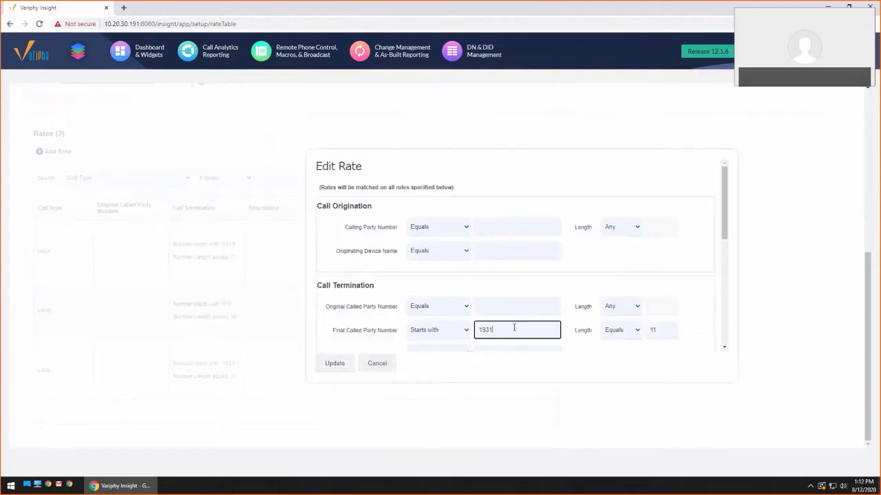
type("XXX")
key("BackSpace")
key("BackSpace")
key("BackSpace")
type("1234")
key("BackSpace")
key("BackSpace")
key("BackSpace")
scroll(571, 275, "down", 5)
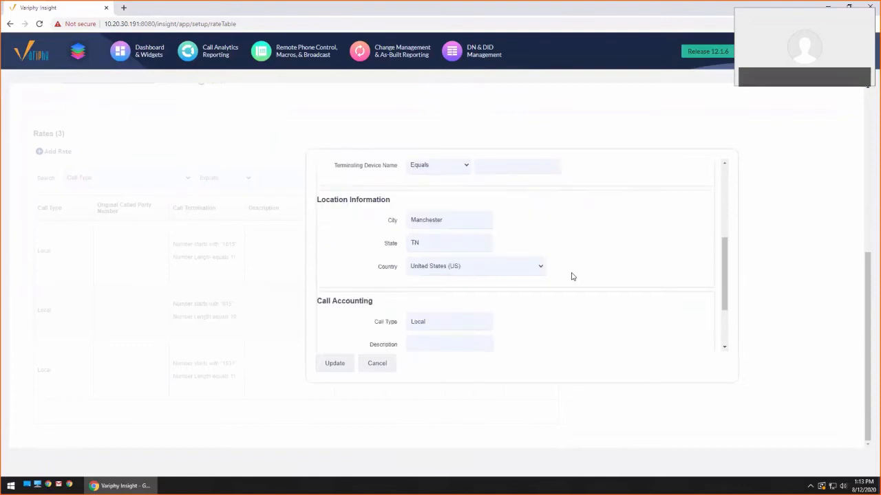
scroll(571, 277, "down", 2)
left_click(387, 365)
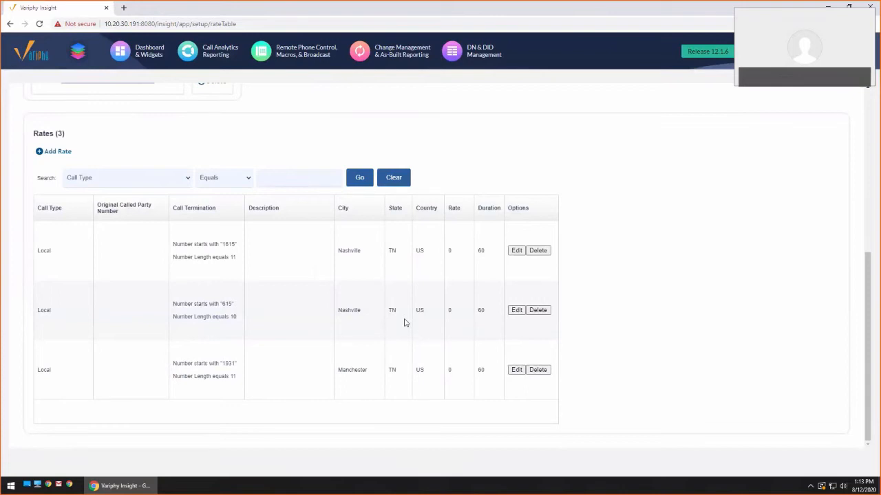
Step: Start a fourth rate whose Final Called Party Number starts with 1800 and has a length equal to 11
left_click(62, 152)
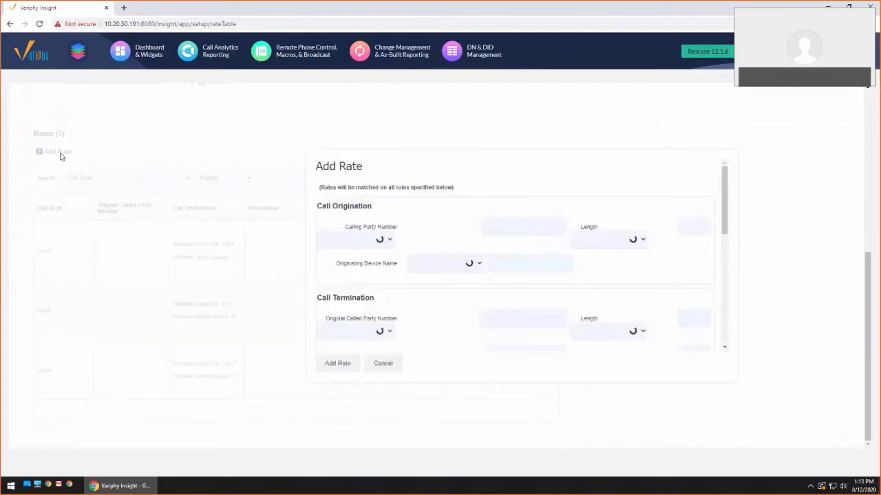
scroll(496, 261, "down", 1)
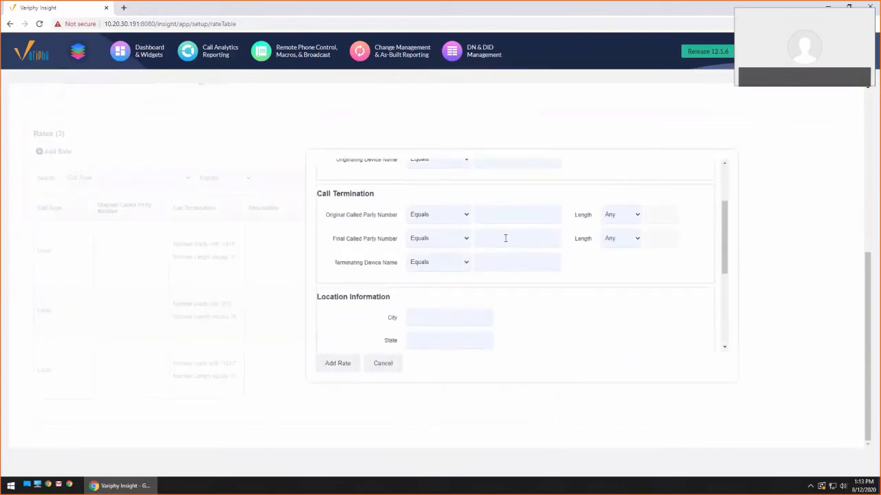
left_click(505, 238)
type("1800")
left_click(438, 238)
left_click(436, 312)
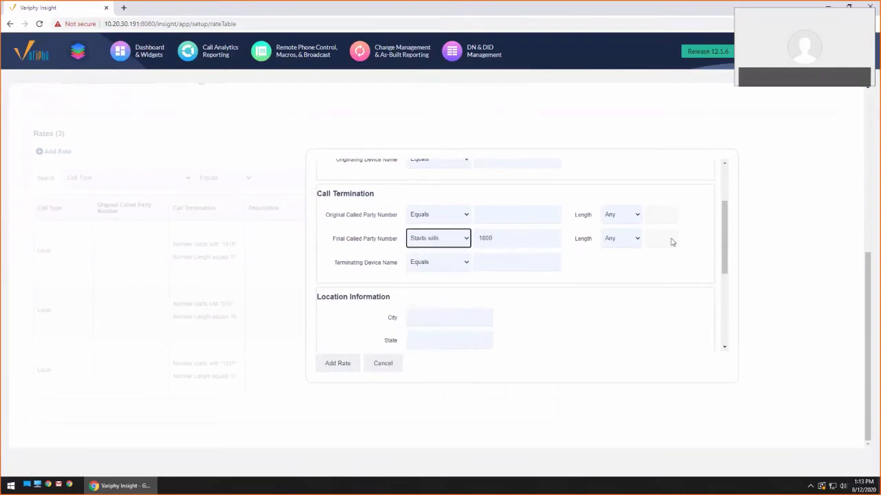
left_click(633, 238)
left_click(613, 269)
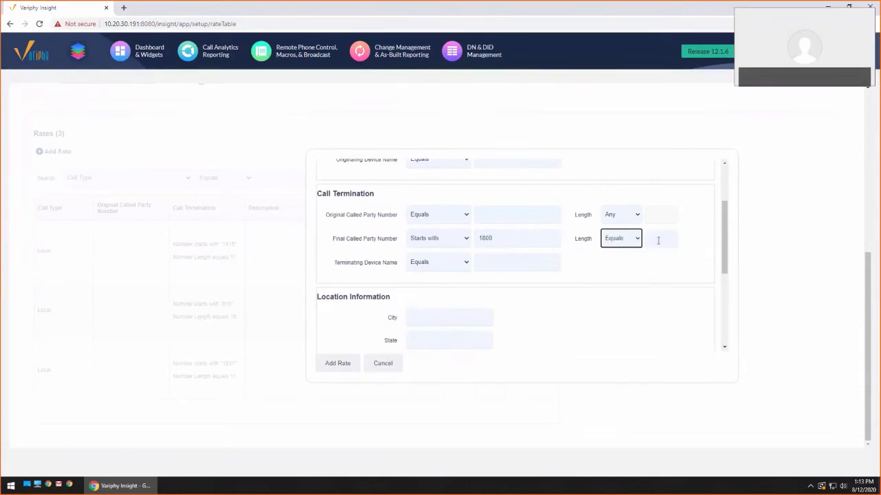
left_click(657, 239)
type("11")
Step: Set the call type of the 1800 rate to Toll Free, leaving city and state blank
scroll(481, 275, "down", 2)
left_click(454, 281)
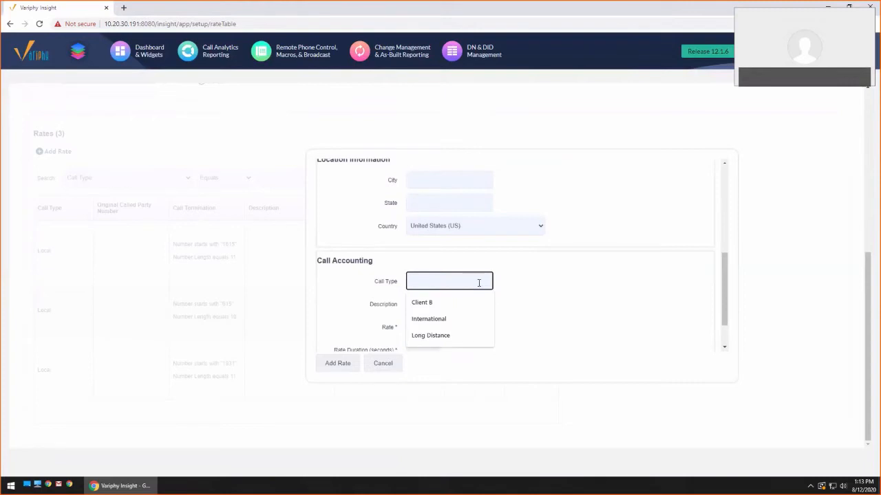
type("Toll Free")
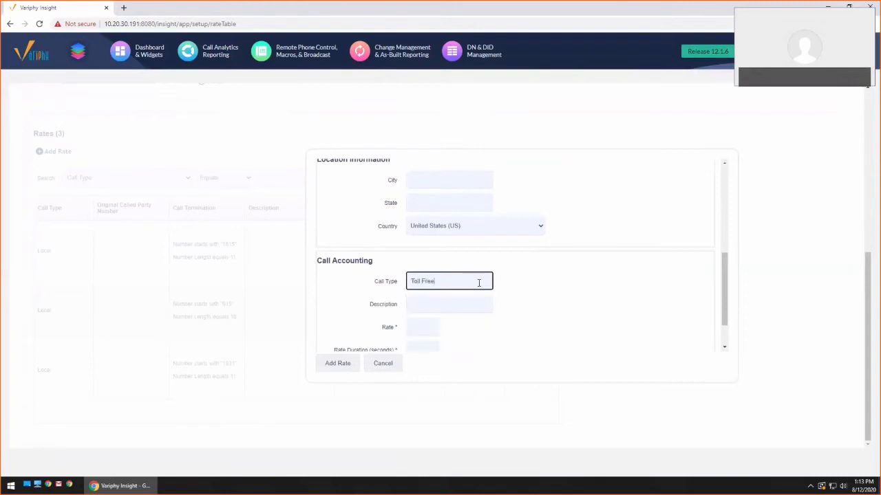
left_click(445, 180)
left_click(592, 199)
scroll(633, 240, "up", 2)
scroll(627, 264, "down", 5)
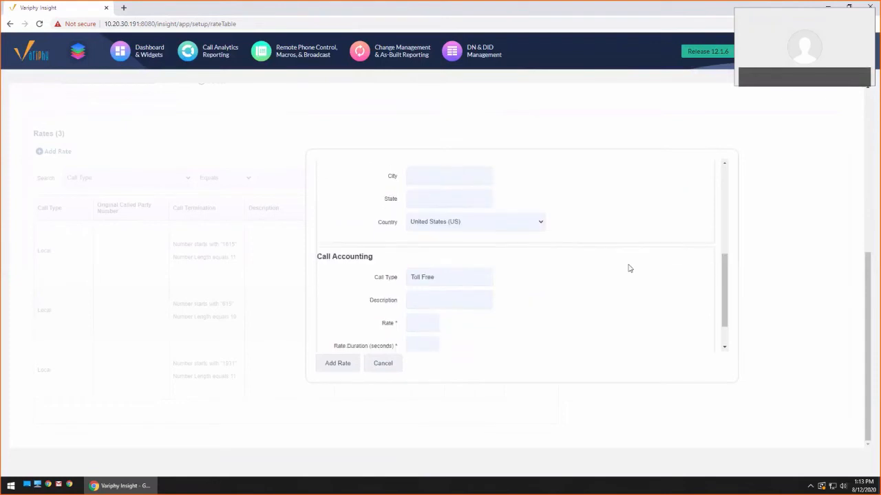
Step: Set the toll-free rate to 0.00 with a duration of 60 seconds and add it to the rate table
left_click(417, 281)
type("0.00")
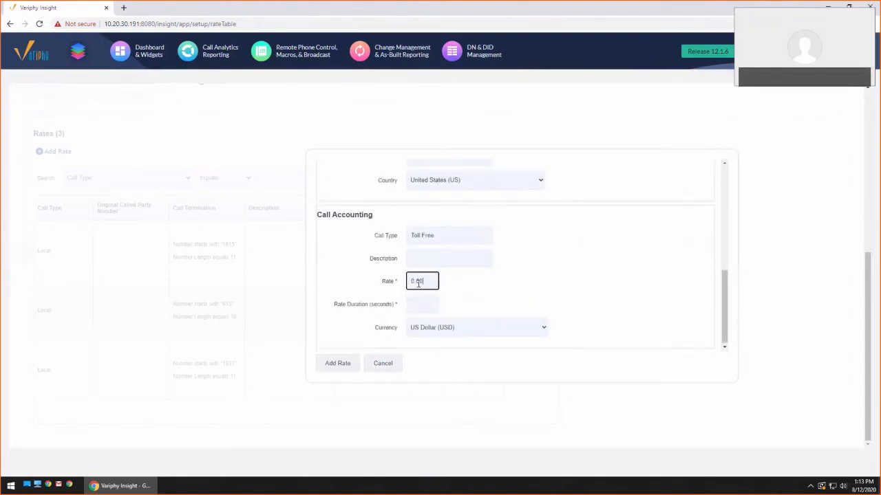
left_click(418, 305)
type("60")
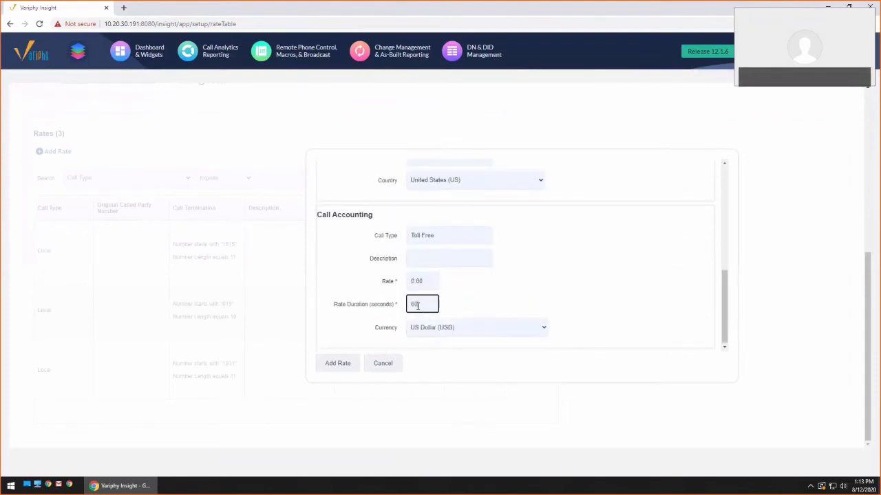
left_click(574, 301)
left_click(330, 365)
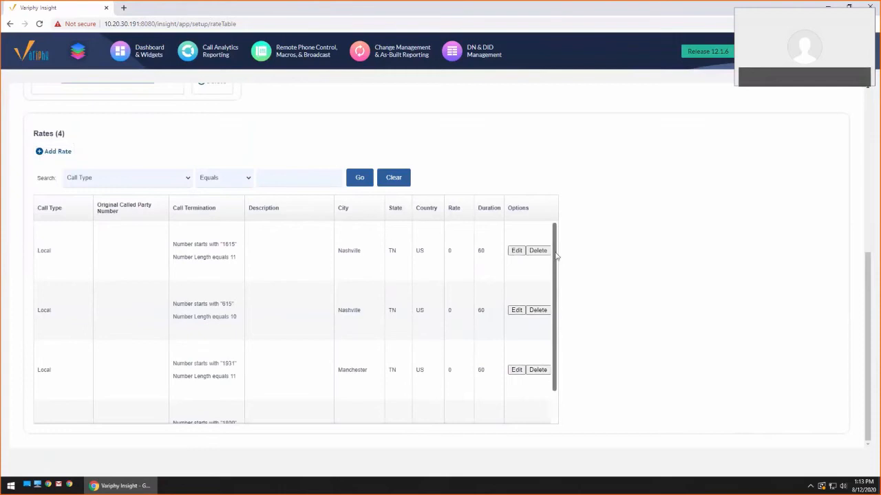
Step: Start a fifth rate whose Final Called Party Number starts with 011 and has a minimum length of 7
left_click_drag(556, 256, 694, 285)
left_click(54, 152)
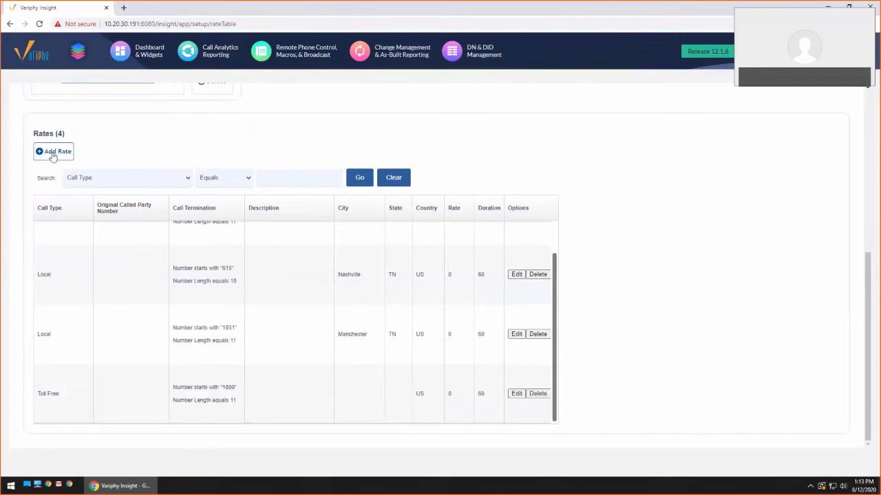
scroll(534, 261, "down", 3)
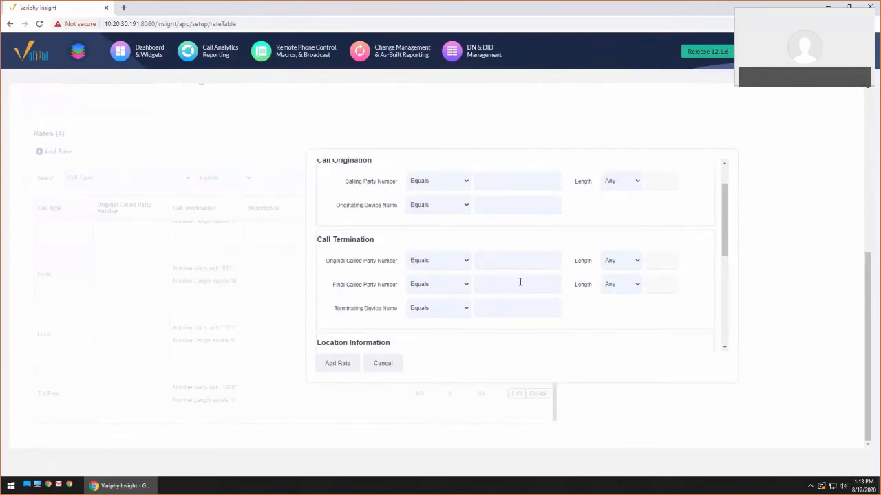
left_click(521, 282)
type("011")
left_click(636, 286)
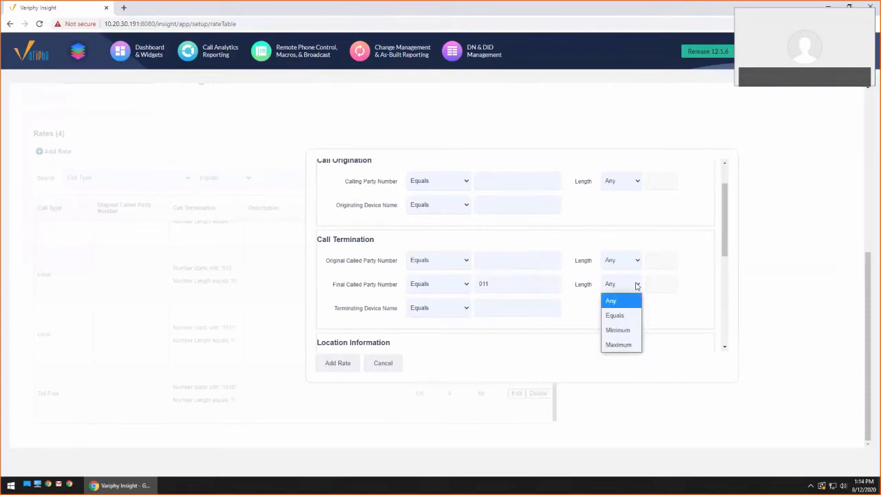
left_click(617, 331)
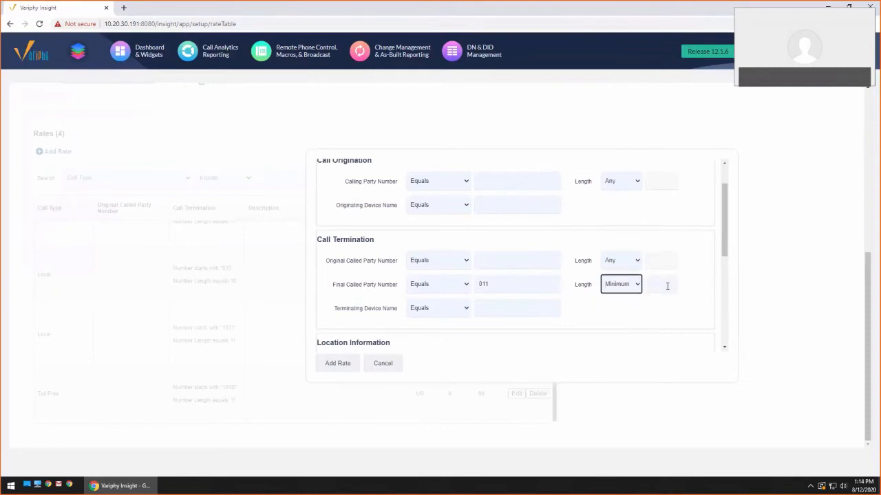
left_click(666, 286)
left_click(704, 306)
left_click(418, 284)
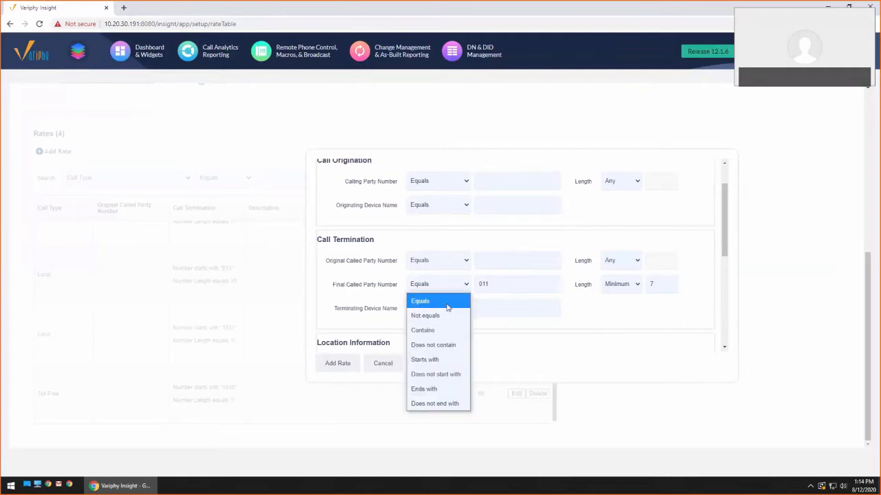
left_click(424, 359)
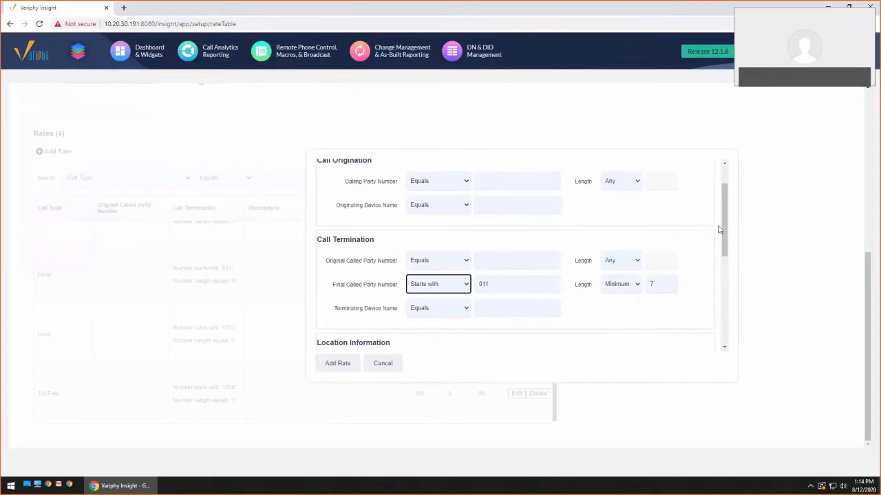
Step: Set the call type of the 011 rate to International, leaving city and state blank
left_click_drag(718, 230, 727, 283)
left_click(438, 281)
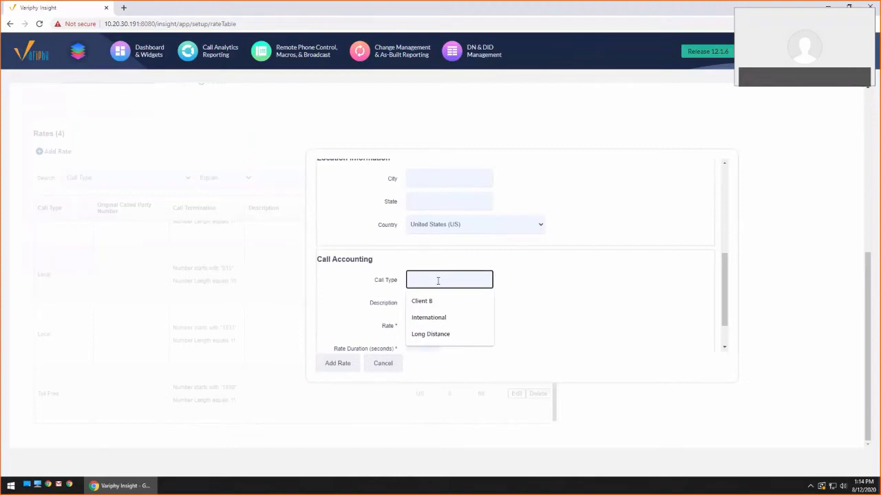
type("Internal")
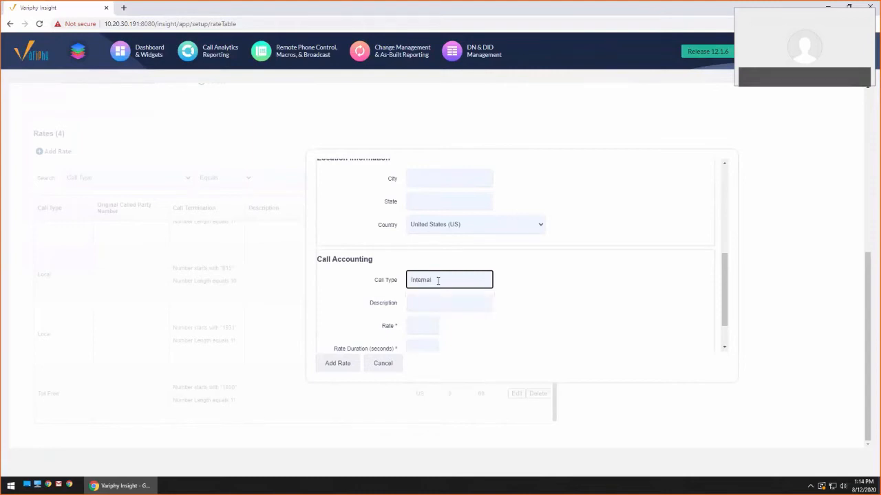
key("BackSpace")
key("BackSpace")
key("BackSpace")
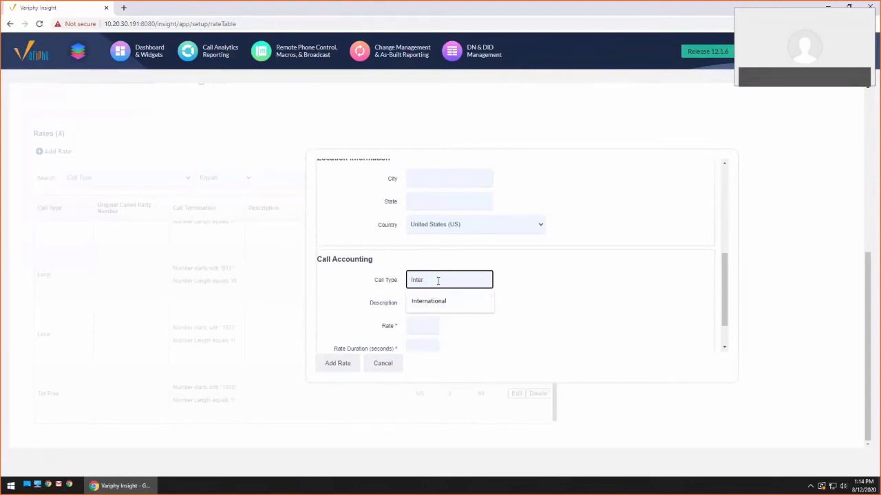
key("Down")
key("Return")
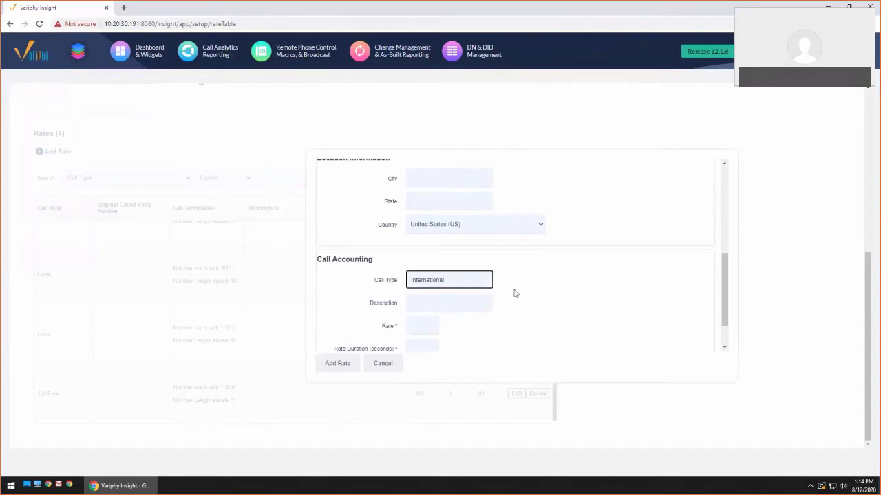
Step: Set the international rate to 0.12 with a duration of 60 seconds and add it to the rate table
scroll(514, 293, "down", 1)
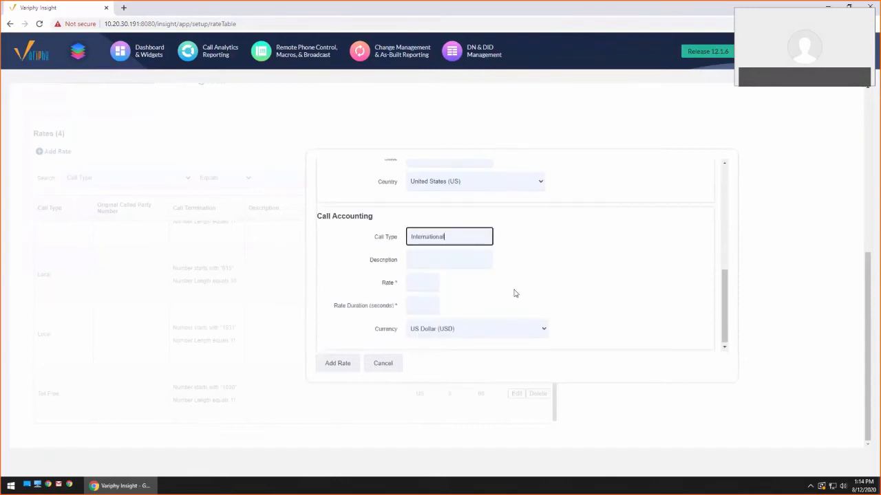
left_click(426, 282)
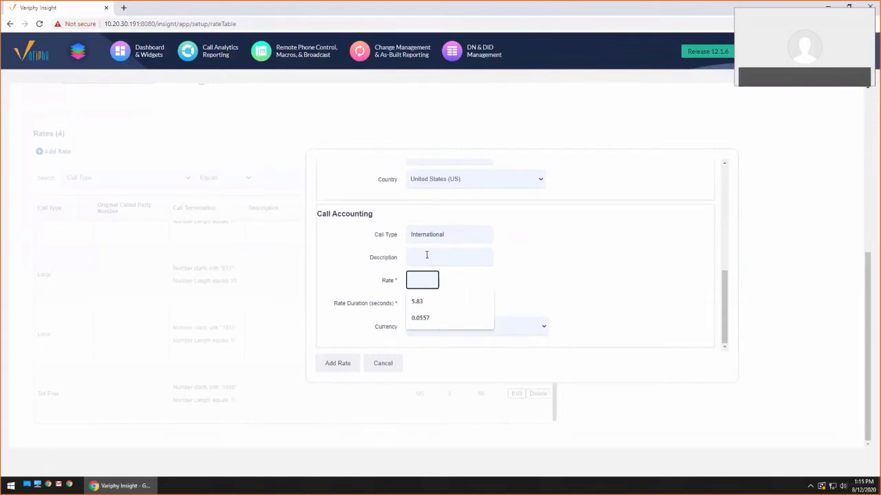
left_click(413, 256)
left_click(428, 277)
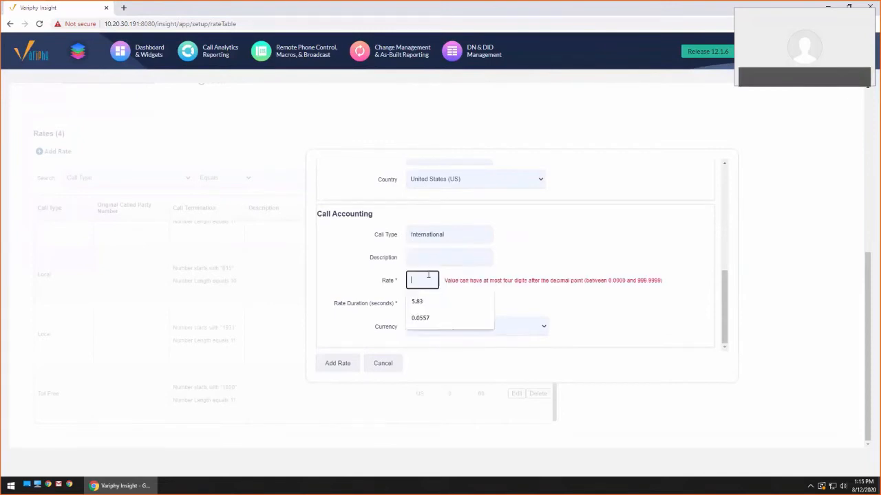
type("0.")
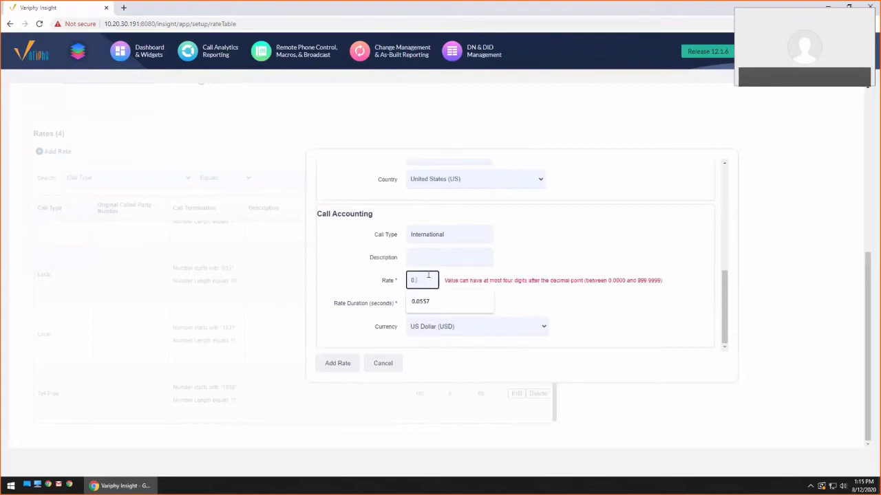
type("12")
left_click(423, 304)
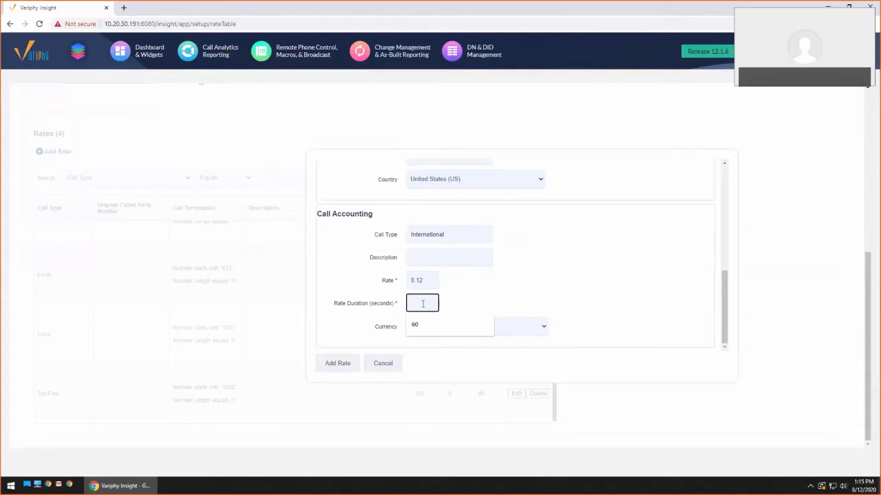
type("60")
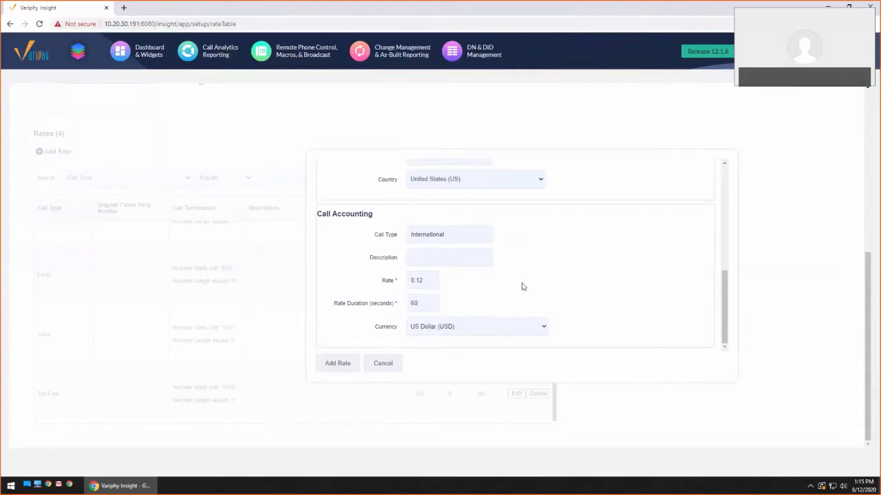
left_click(338, 364)
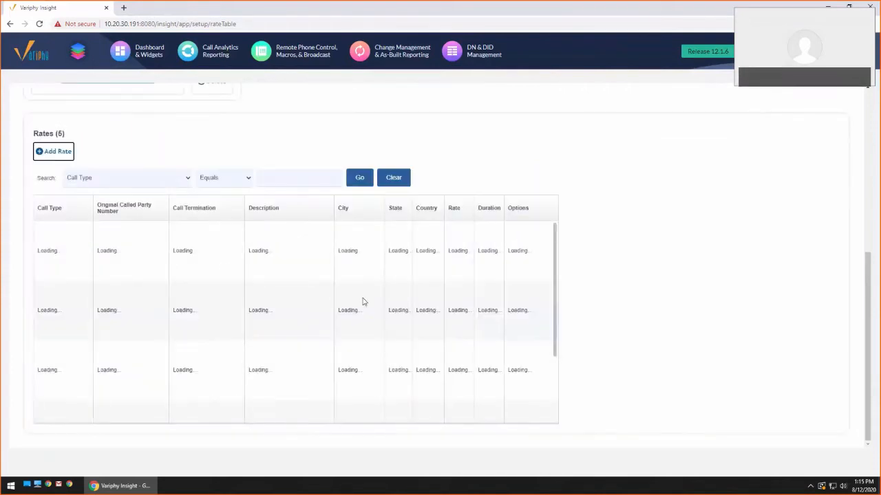
Step: Start a sixth rate whose Final Called Party Number starts with 1
scroll(364, 301, "down", 3)
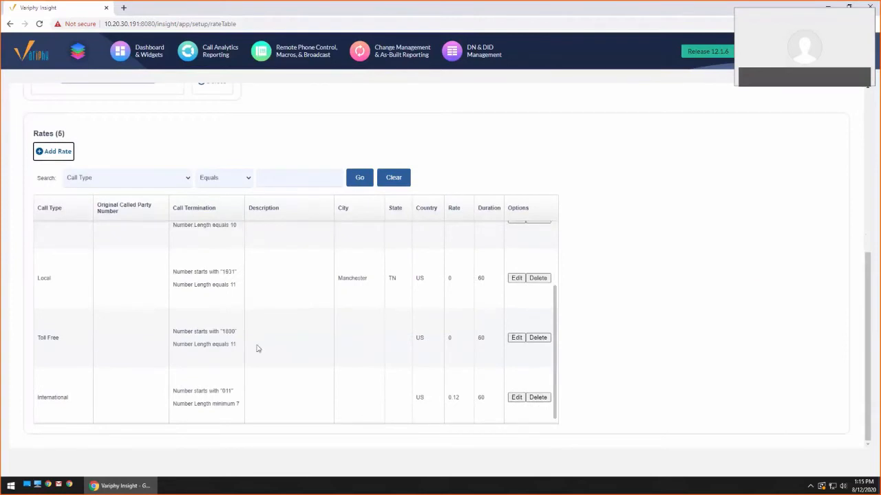
scroll(259, 349, "down", 1)
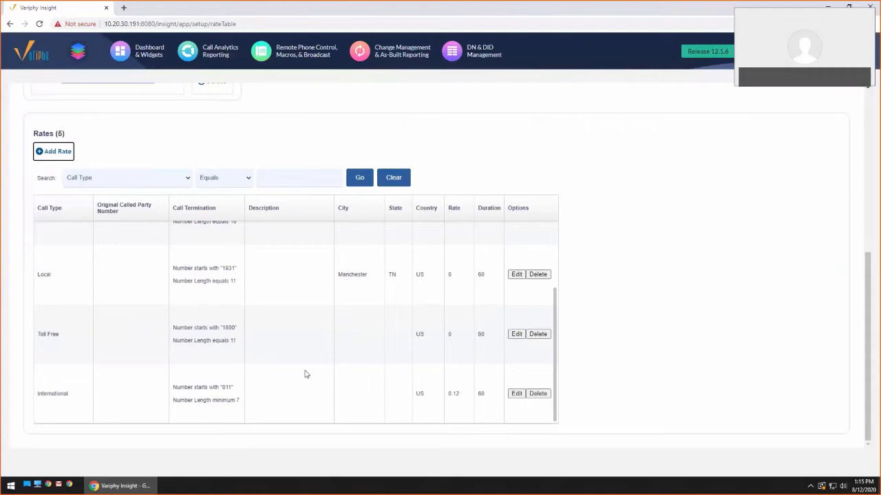
scroll(304, 373, "up", 10)
scroll(514, 383, "down", 4)
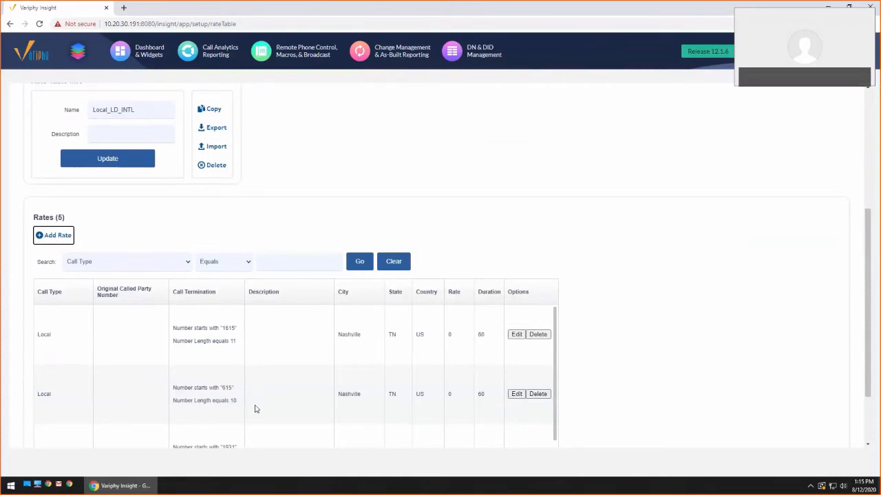
left_click(62, 236)
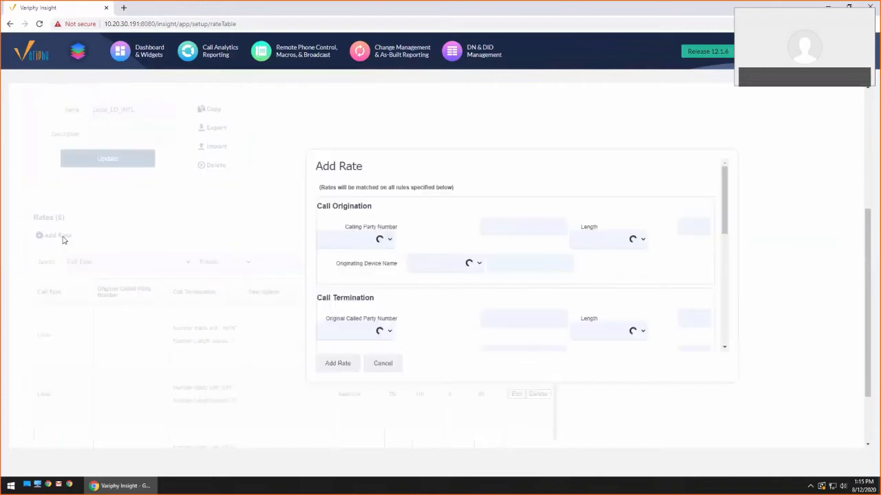
scroll(545, 246, "down", 1)
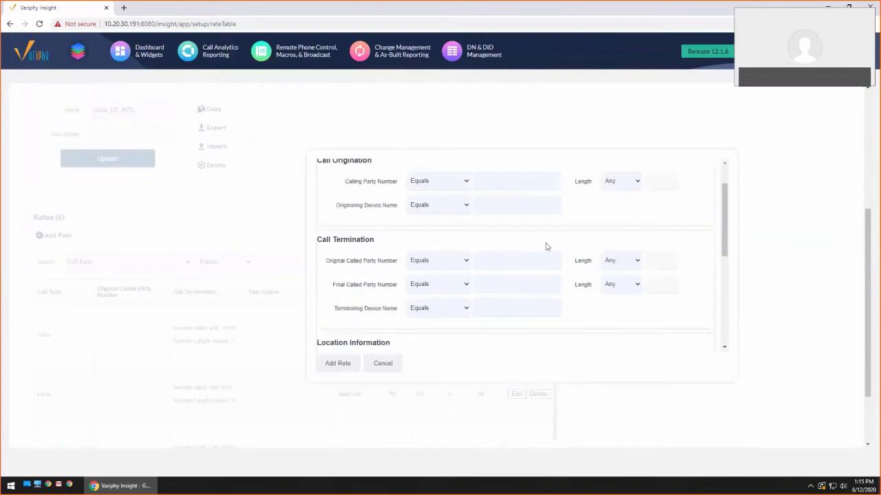
left_click(434, 286)
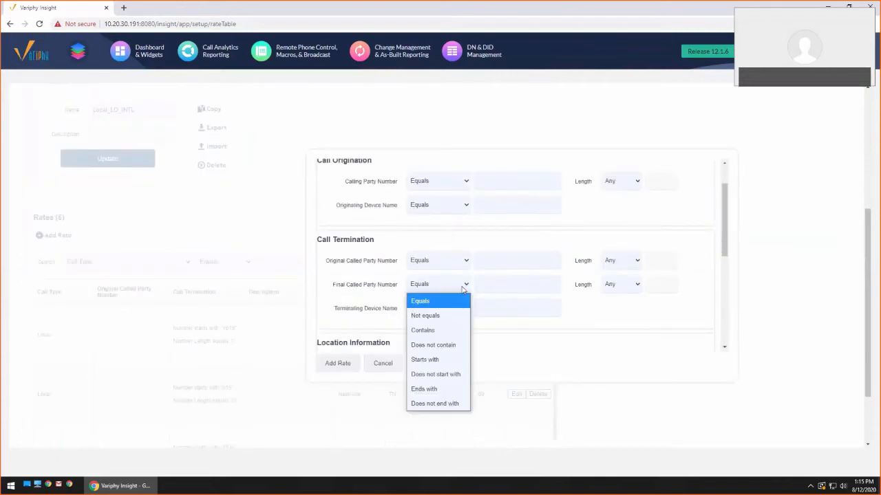
left_click(433, 342)
left_click(494, 286)
type("1")
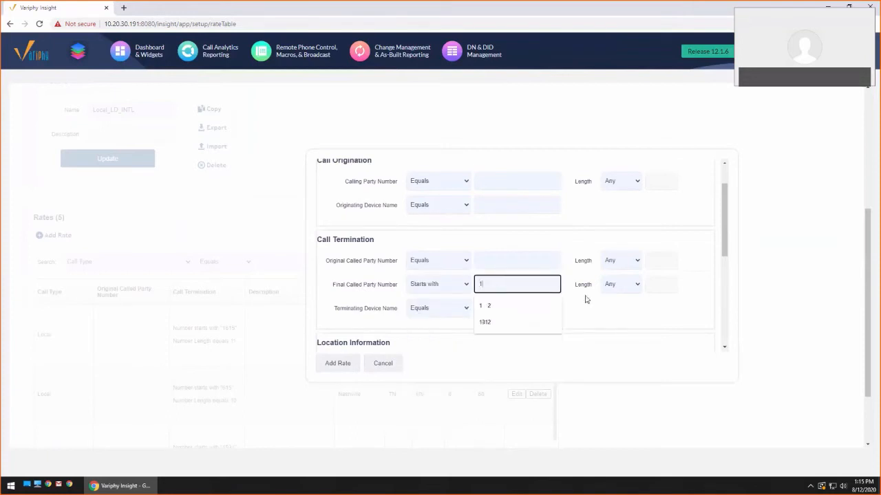
Step: Require the sixth rate's Final Called Party Number to have a length equal to 11
left_click(585, 320)
left_click(638, 284)
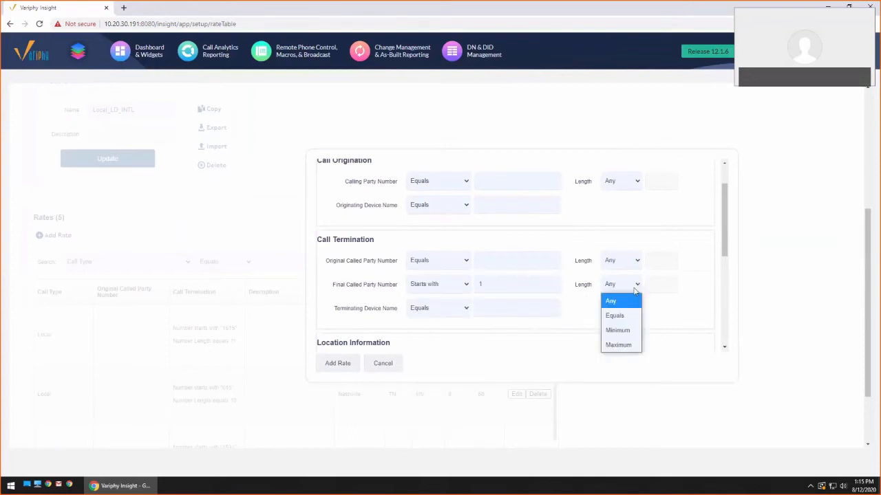
left_click(614, 311)
left_click(657, 285)
type("11")
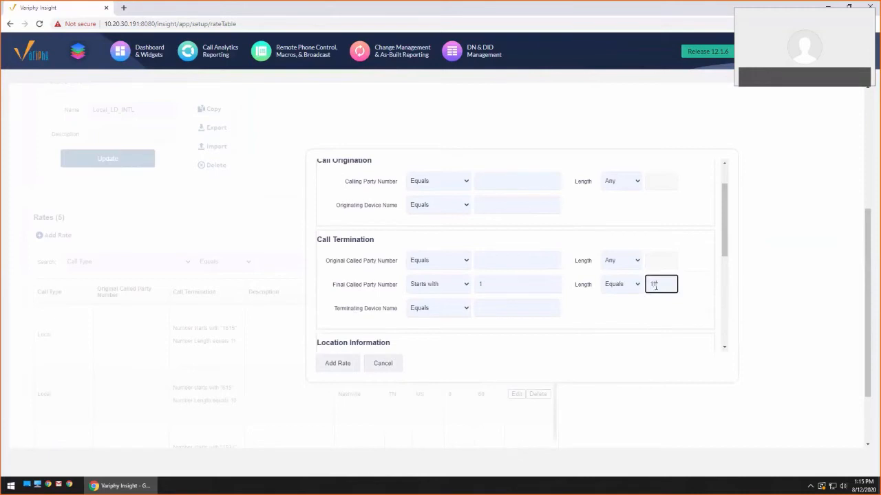
left_click(655, 318)
Step: Set the call type of the rate for numbers starting with 1 to Long Distance, leaving city and state blank
scroll(595, 310, "down", 1)
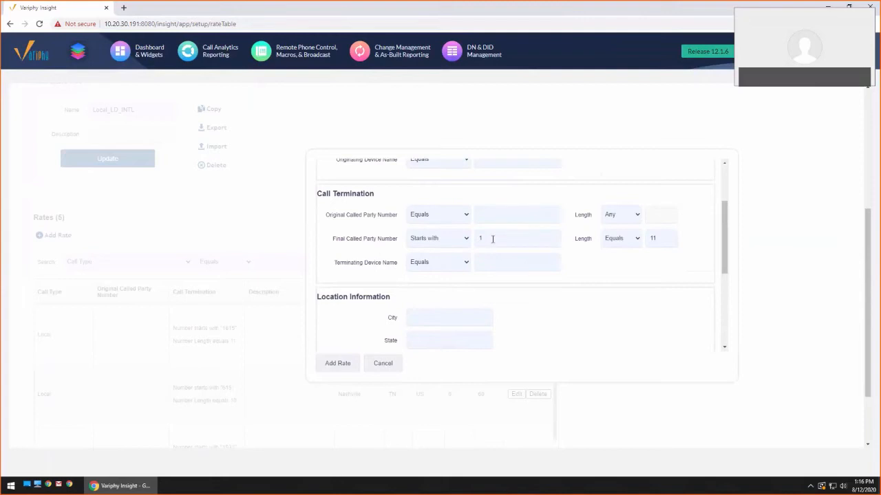
scroll(593, 309, "down", 2)
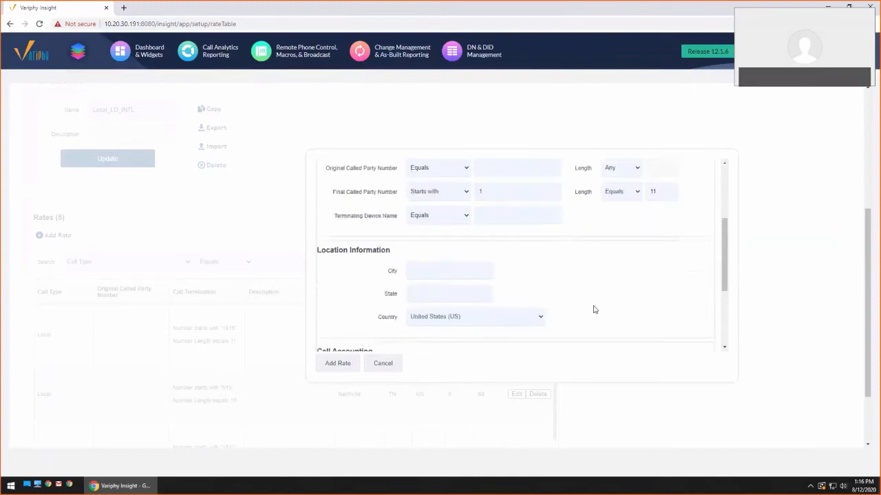
left_click(460, 279)
type("L")
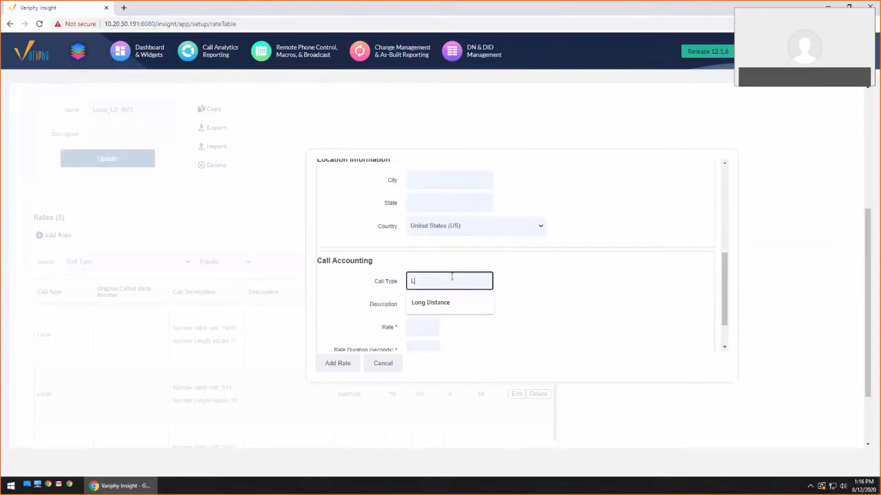
type("ong Distance")
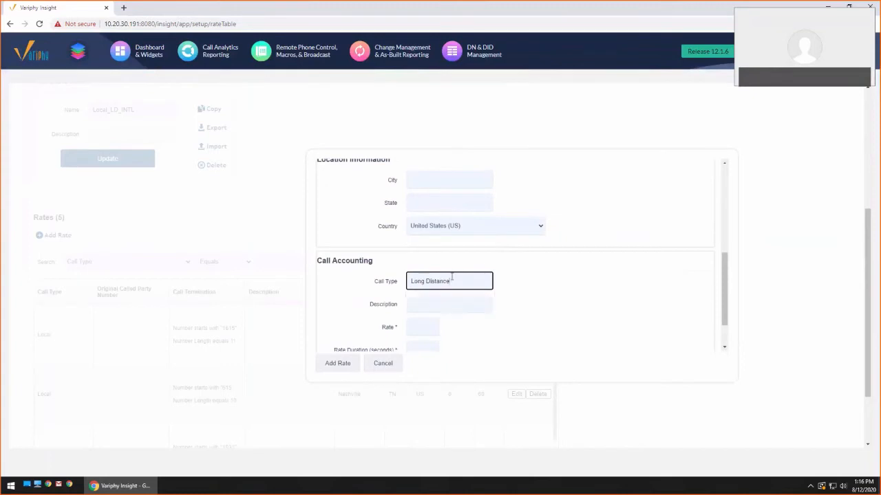
Step: Set the long-distance rate to 0.01 with a duration of 60 seconds and add it to the rate table
left_click(432, 325)
type("0.01")
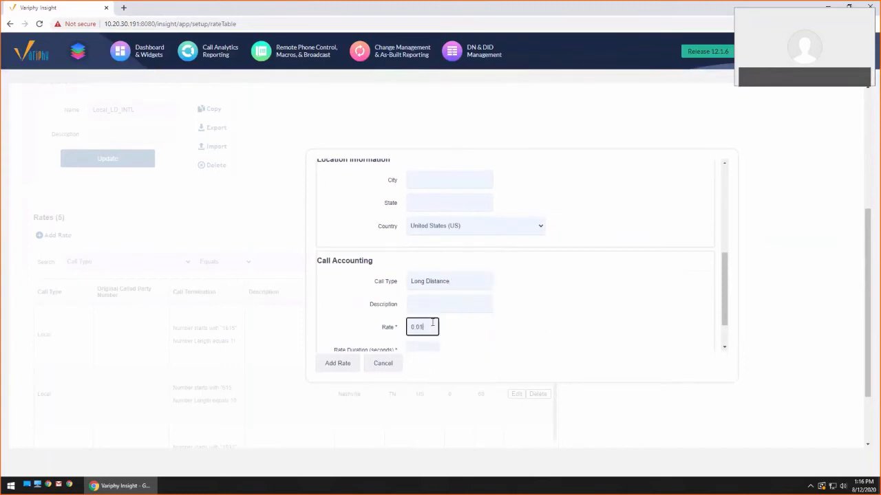
left_click(563, 317)
scroll(563, 317, "down", 1)
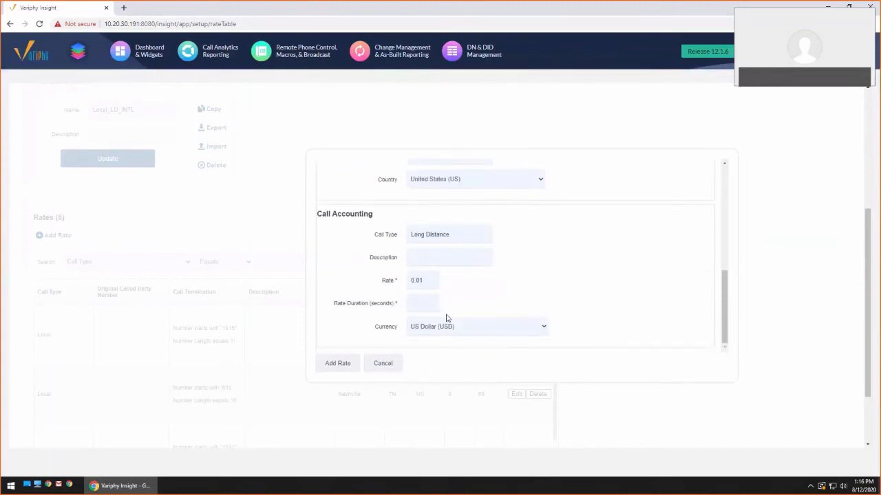
left_click(419, 299)
type("60")
left_click(593, 289)
scroll(596, 293, "up", 3)
left_click(337, 363)
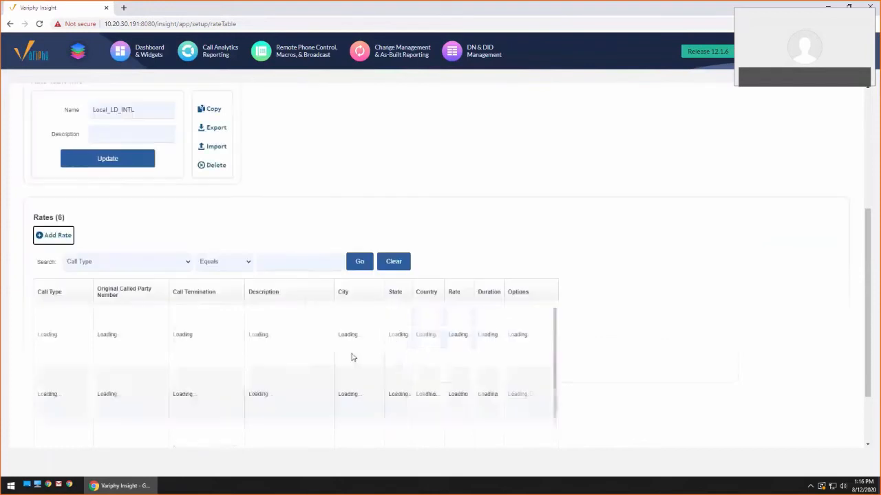
scroll(223, 293, "down", 5)
scroll(287, 293, "up", 5)
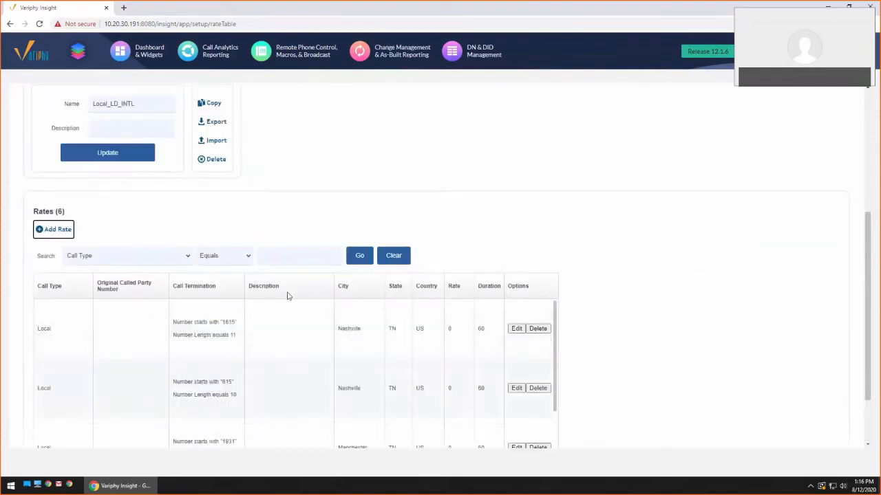
scroll(653, 316, "down", 3)
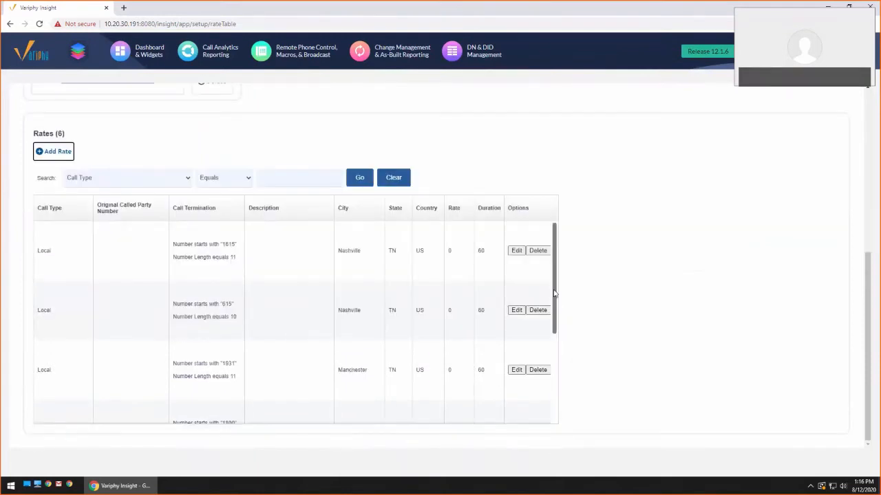
Step: Review the number patterns, lengths and rates of all entries in the rate table, comparing the long-distance rule with the others
scroll(555, 323, "down", 2)
scroll(327, 333, "down", 1)
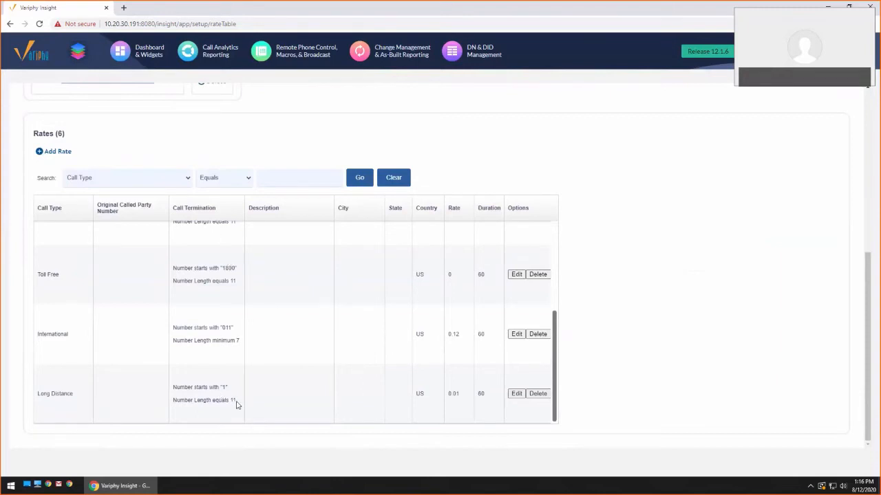
scroll(251, 363, "up", 2)
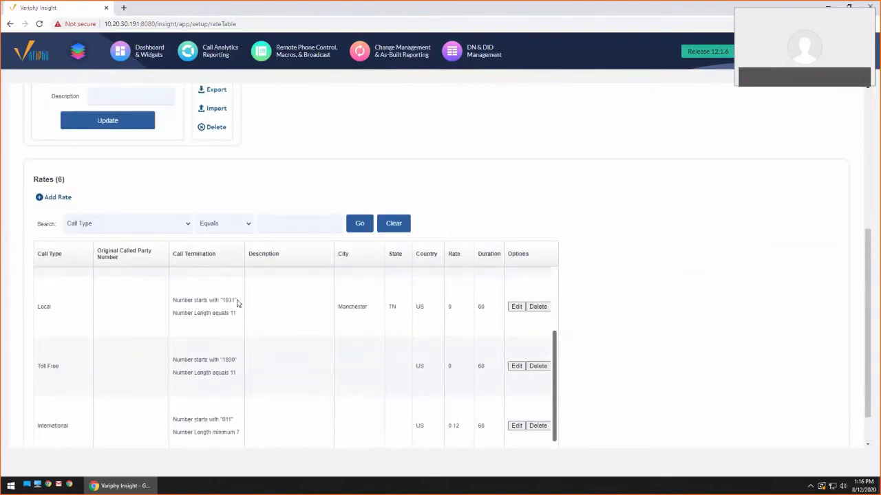
scroll(236, 303, "down", 2)
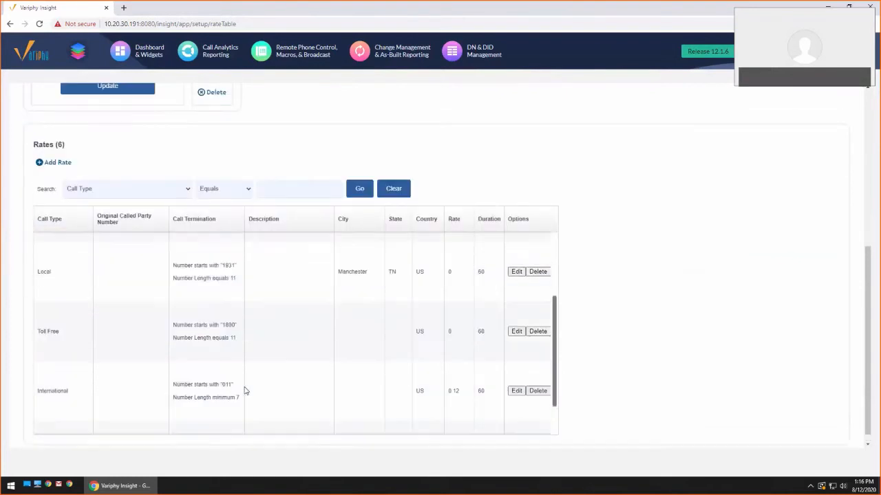
scroll(230, 302, "up", 1)
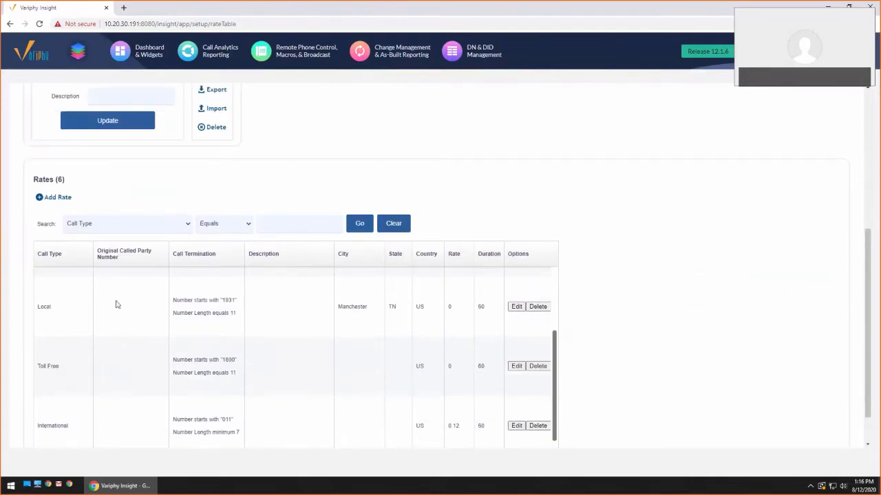
scroll(192, 406, "down", 3)
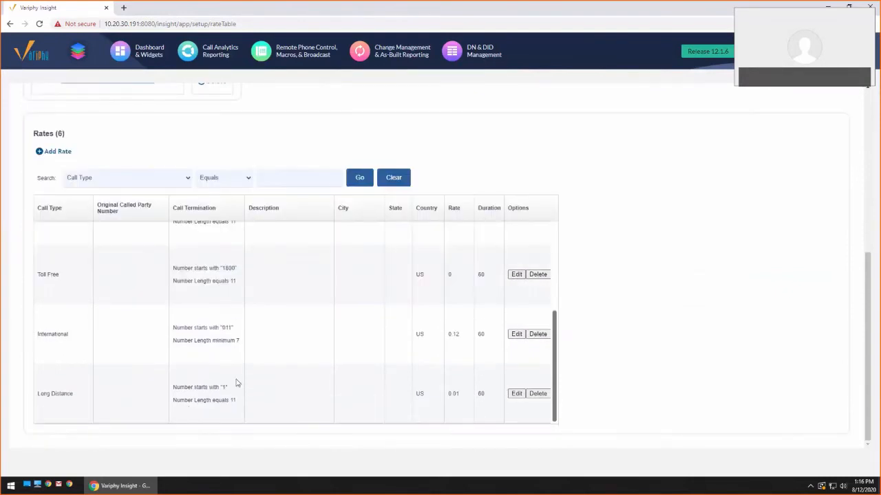
scroll(236, 383, "up", 3)
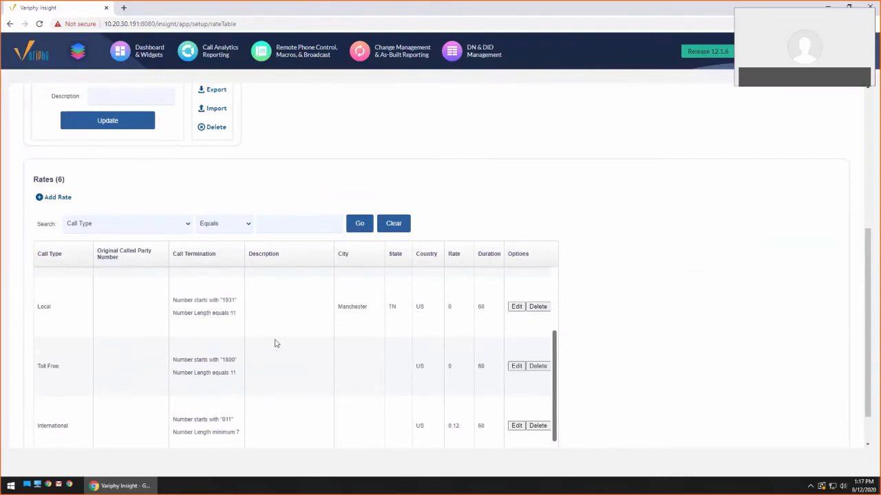
scroll(300, 364, "down", 3)
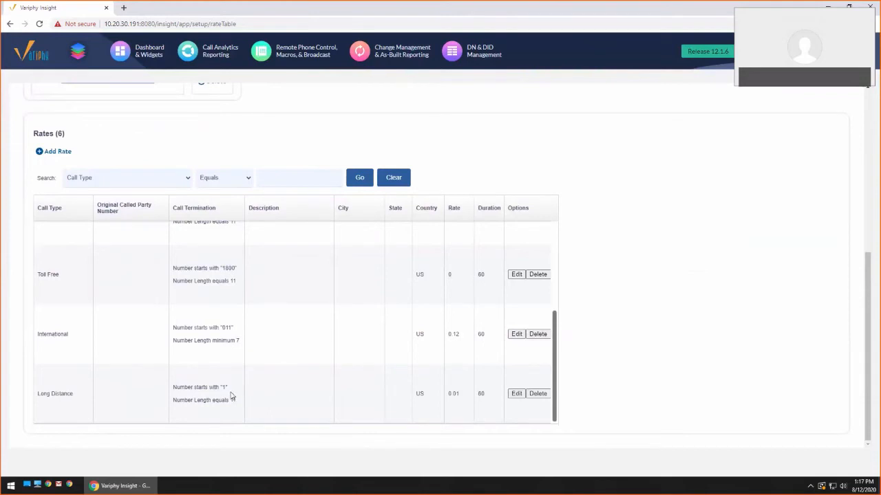
left_click_drag(179, 402, 287, 401)
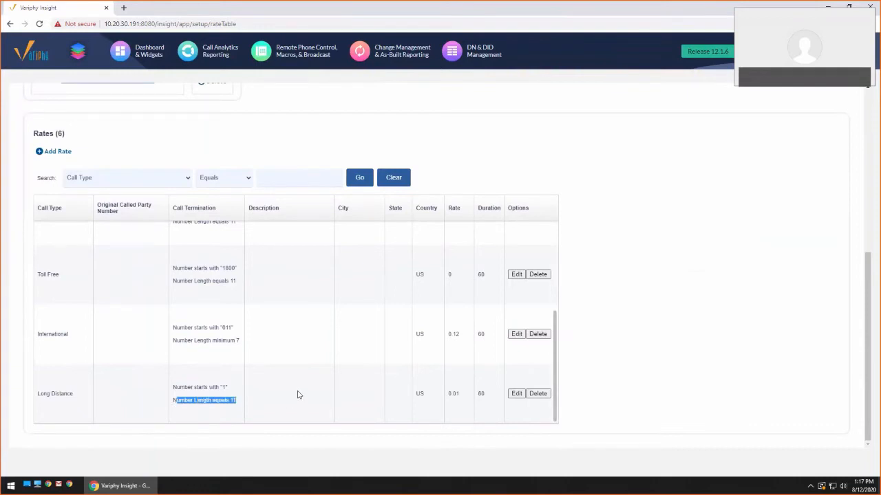
scroll(300, 394, "up", 5)
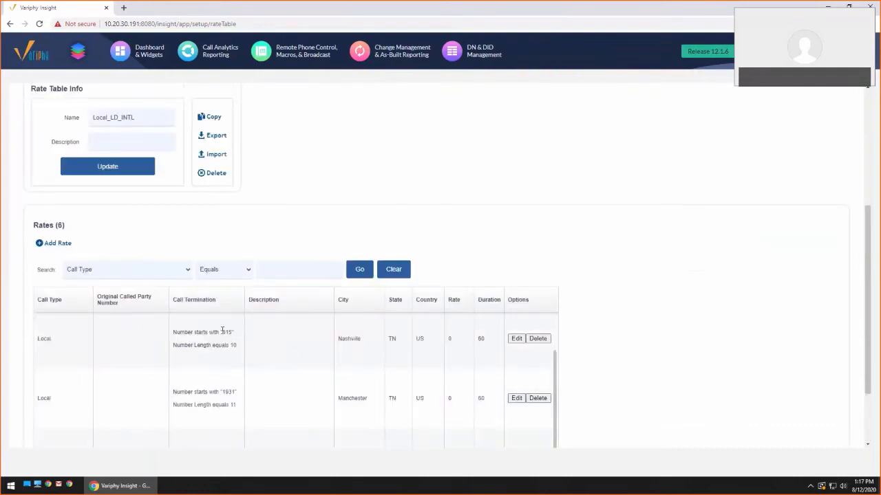
scroll(277, 379, "down", 5)
scroll(279, 402, "down", 2)
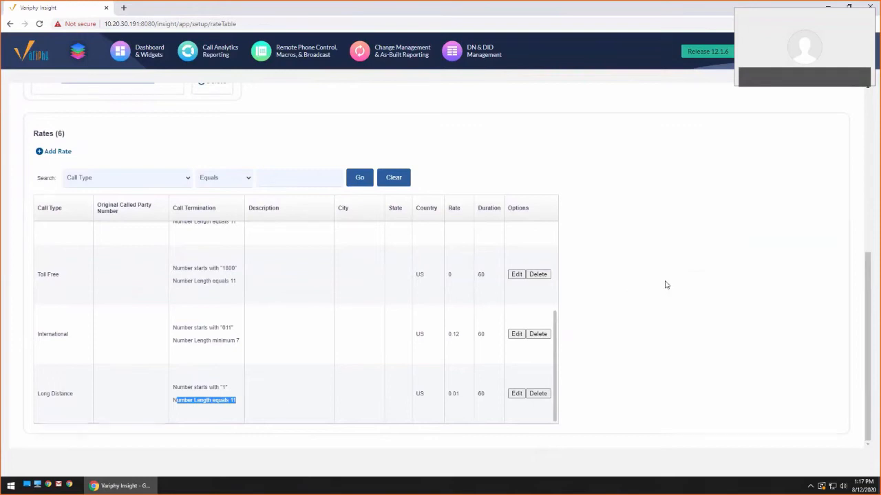
Step: Update the rate table info, keeping the name Local_LD_INTL and an empty description
scroll(665, 284, "up", 2)
left_click(147, 169)
key("ctrl+a")
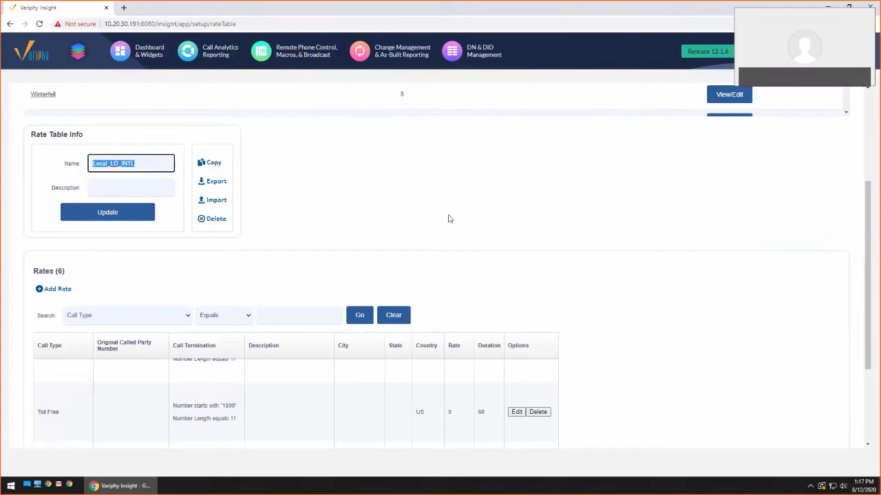
scroll(449, 218, "down", 2)
scroll(276, 180, "up", 1)
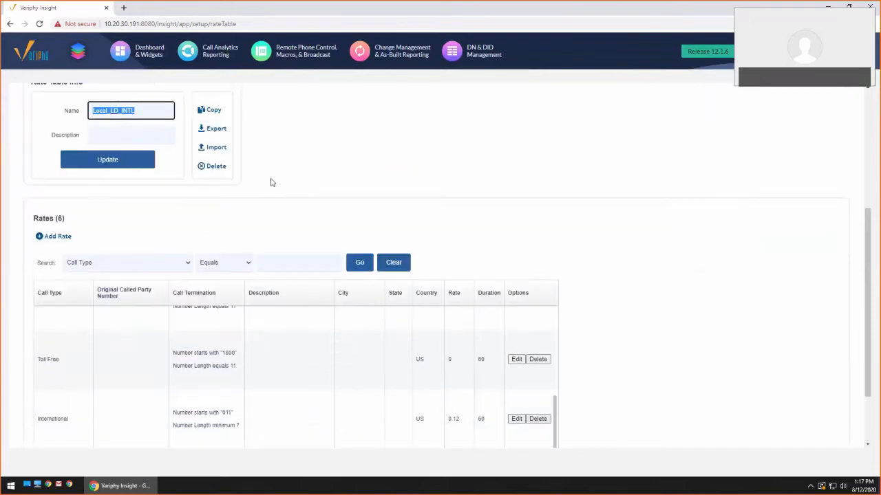
left_click(128, 164)
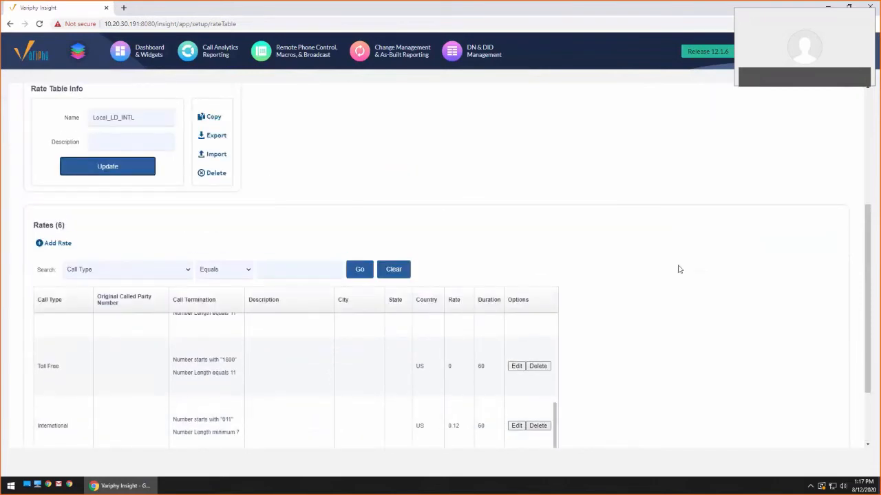
Step: Reopen the list of rate tables and check the Local_LD_INTL entry
scroll(680, 269, "down", 1)
scroll(680, 268, "up", 5)
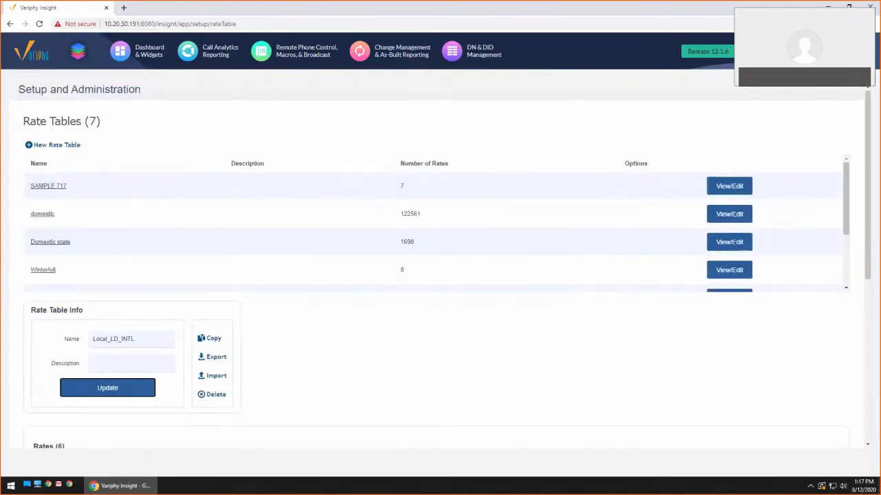
mouse_move(756, 51)
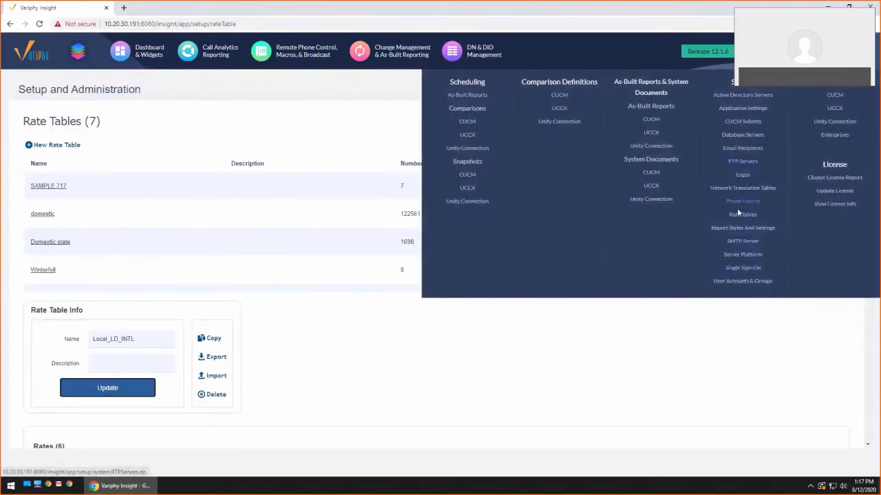
left_click(738, 214)
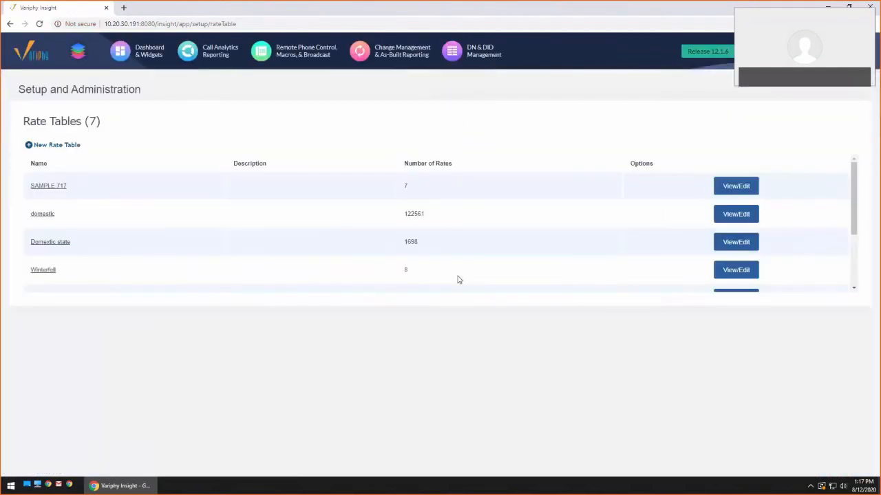
scroll(135, 196, "down", 1)
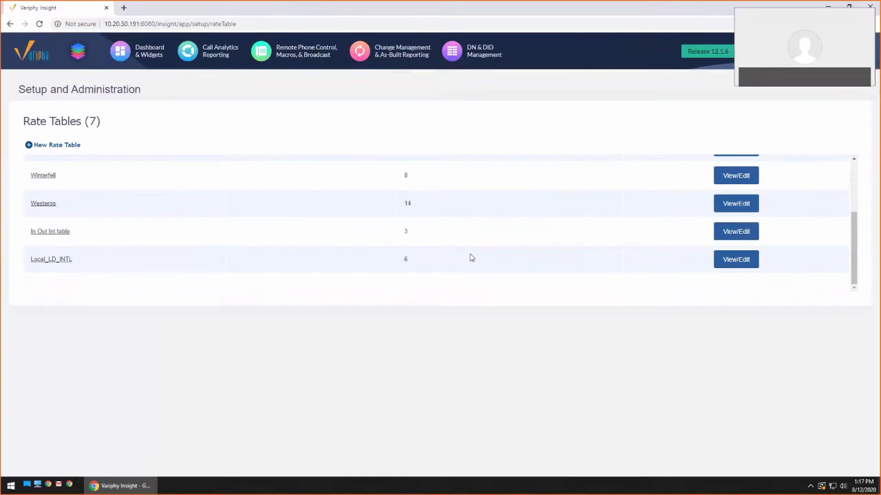
scroll(470, 257, "up", 5)
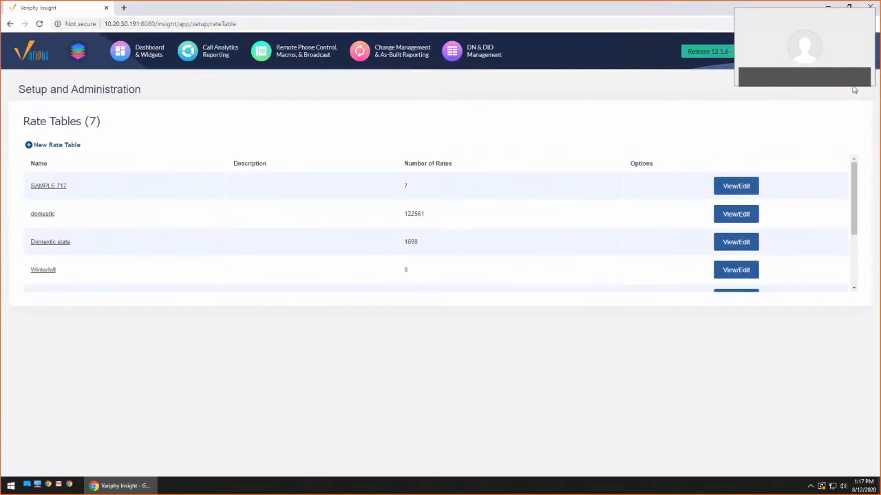
Step: Open the CUCM cluster 1 - LD Billback for editing and locate its rate table priority settings
left_click(832, 96)
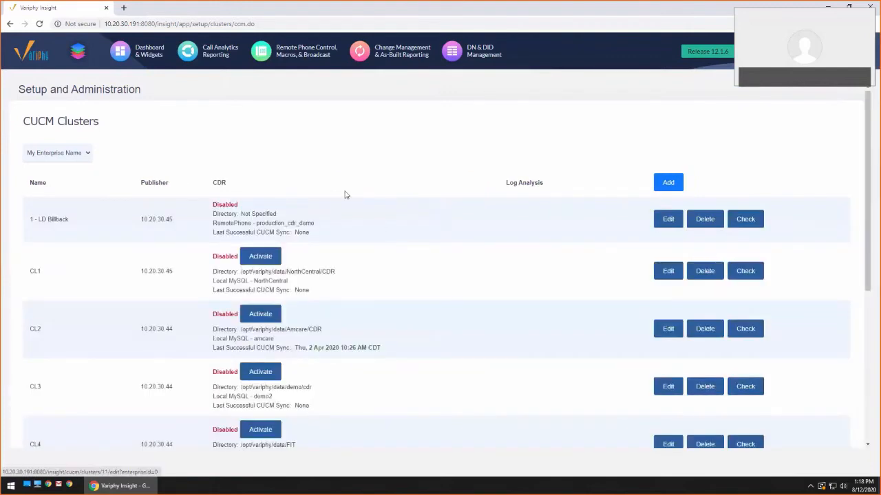
scroll(408, 282, "down", 2)
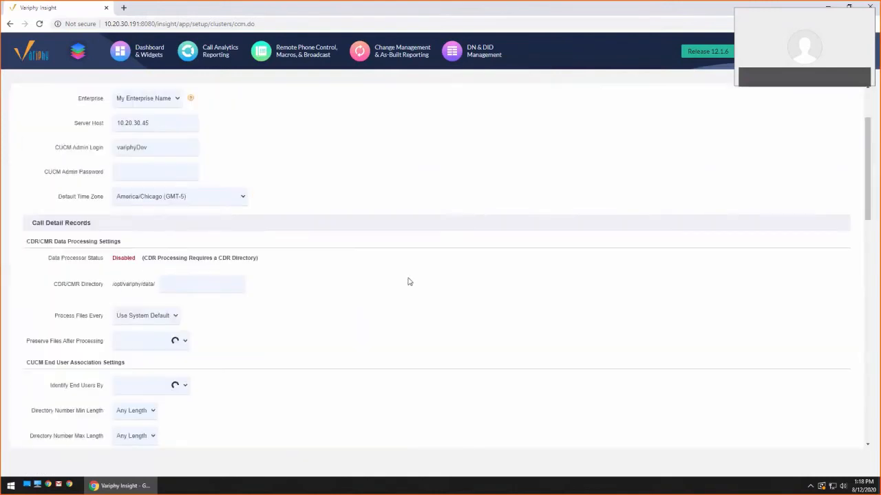
scroll(410, 283, "down", 5)
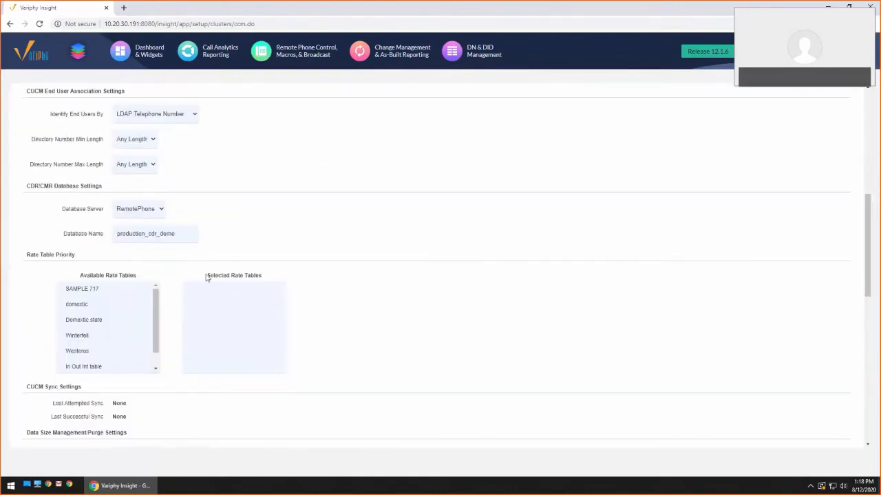
Step: Move Local_LD_INTL from the available to the selected rate tables and save the cluster
left_click_drag(206, 277, 317, 287)
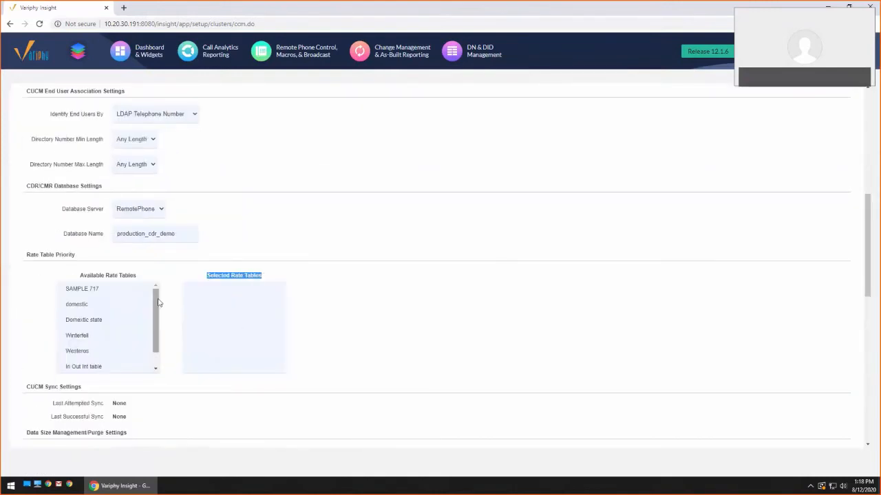
left_click_drag(157, 303, 158, 321)
left_click_drag(68, 364, 234, 330)
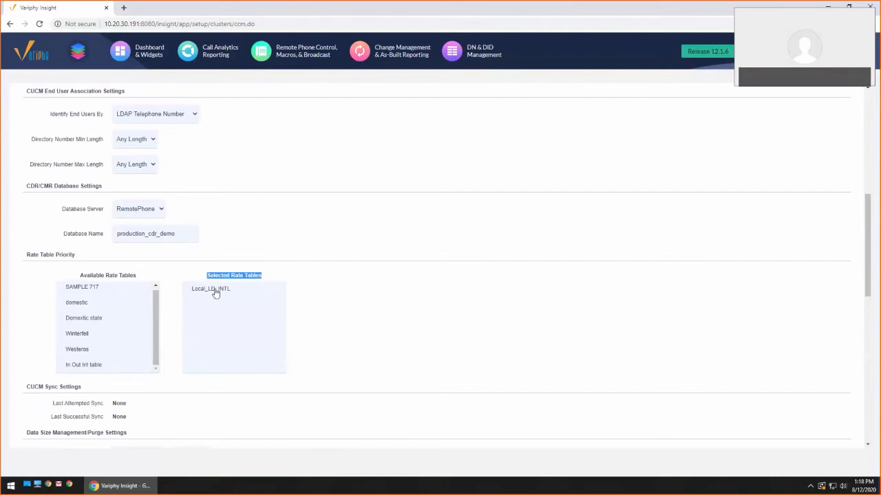
scroll(486, 316, "down", 15)
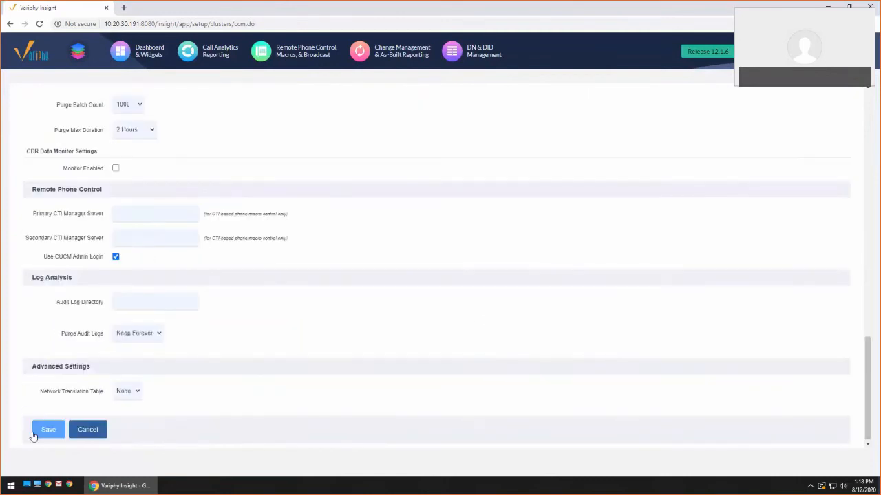
left_click(34, 434)
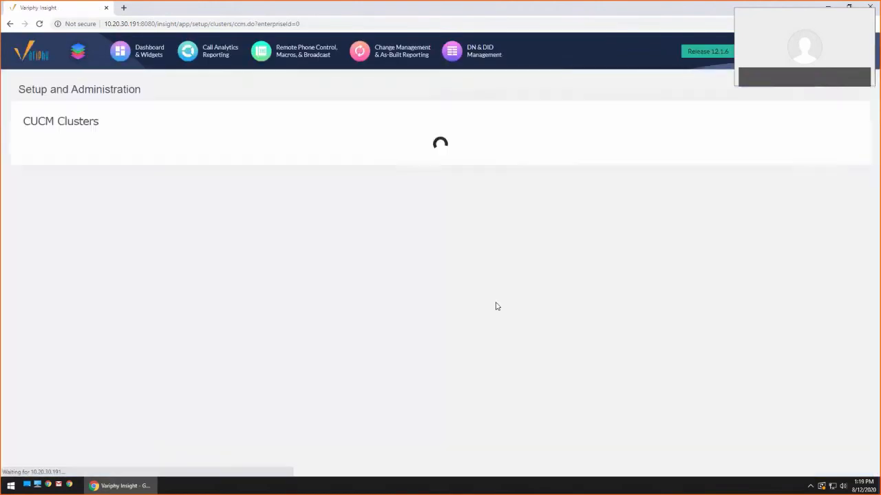
Step: In the call history search, replace the Original Called Party Number criterion with Originating CUCM Department
left_click(220, 57)
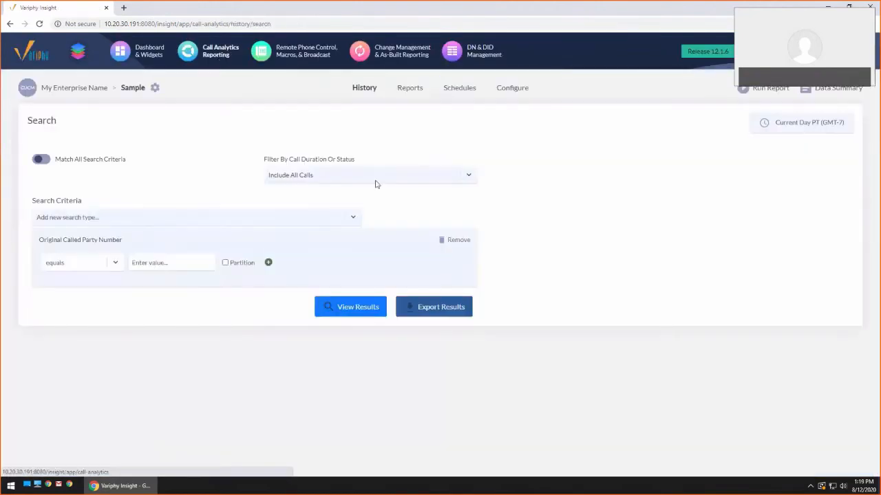
left_click(451, 240)
left_click(353, 218)
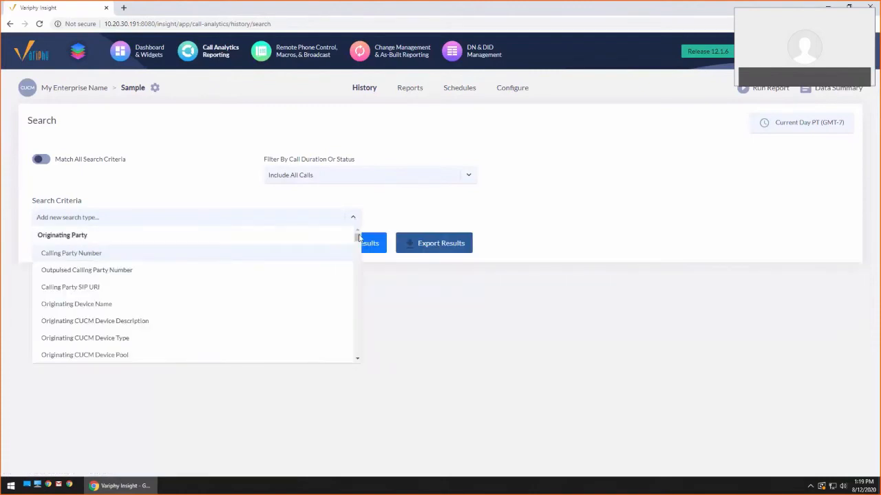
scroll(127, 348, "down", 1)
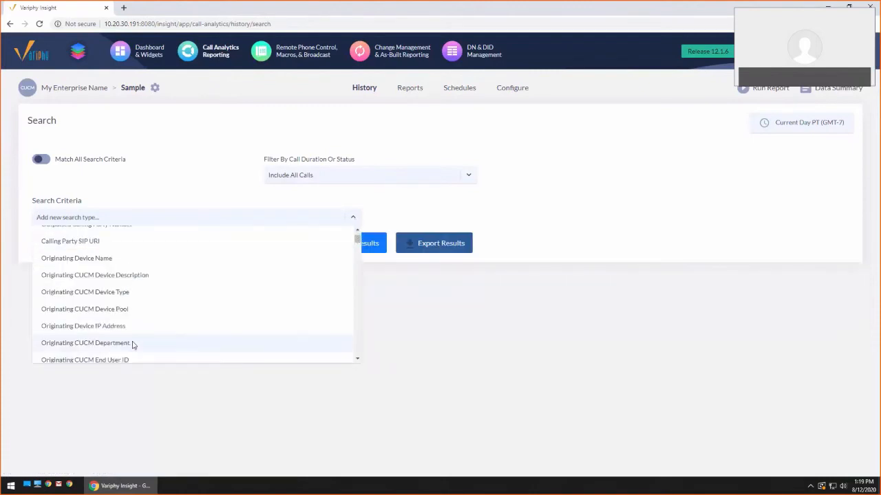
left_click(130, 343)
left_click(389, 219)
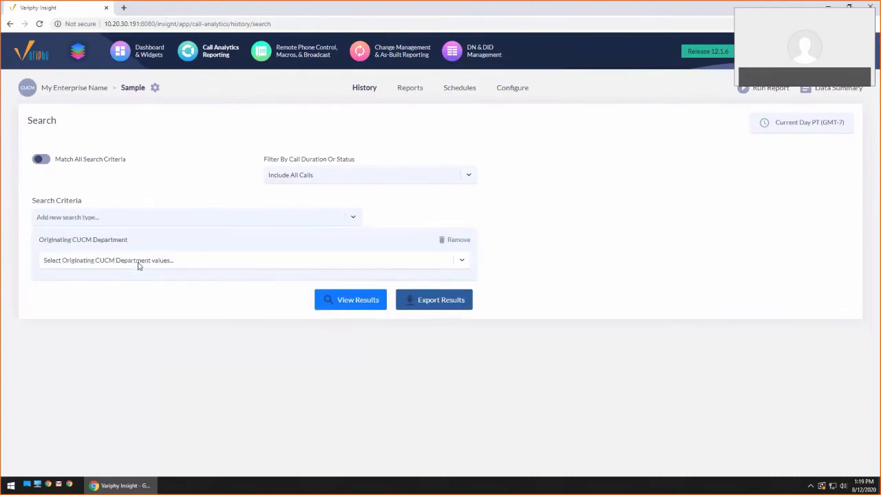
left_click(139, 264)
type("fin")
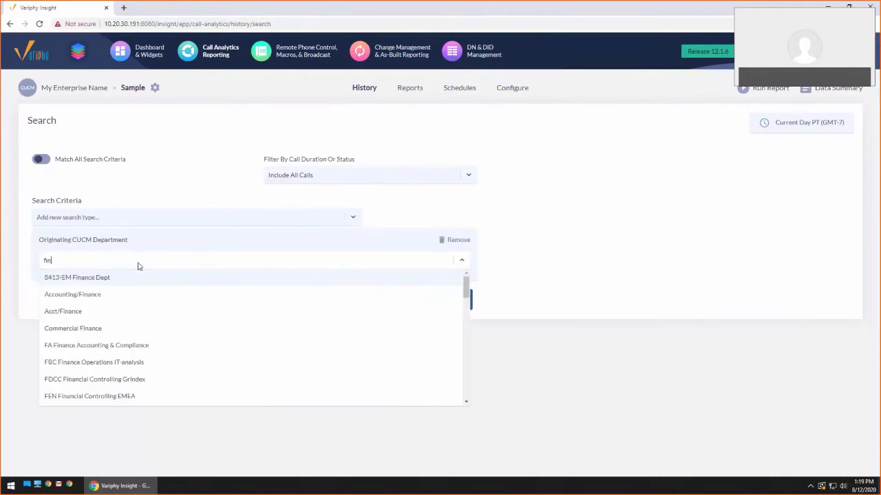
left_click(86, 262)
left_click(86, 264)
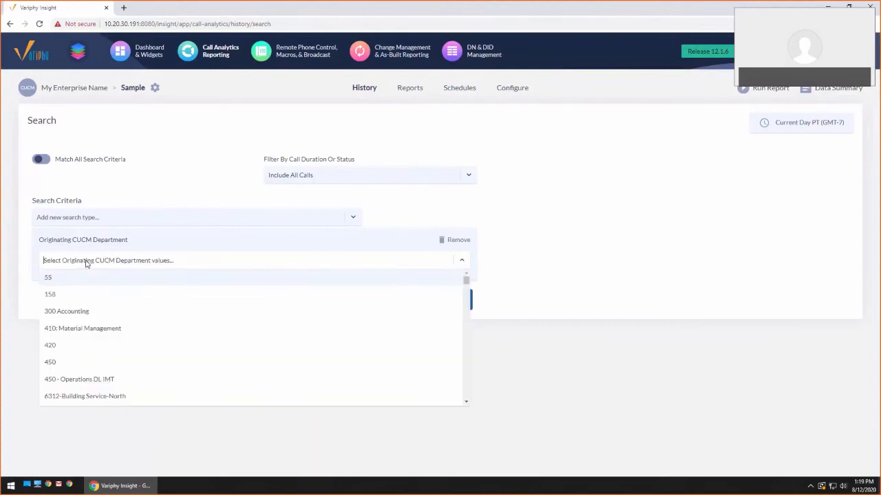
Step: Switch the call search to the 1 - LD Billback cluster and select FINANCE as the Originating CUCM Department
left_click(154, 89)
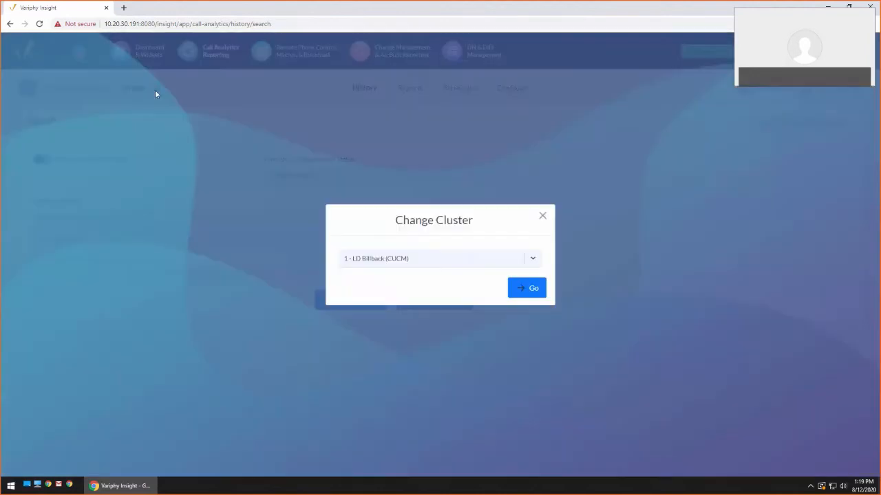
left_click(531, 288)
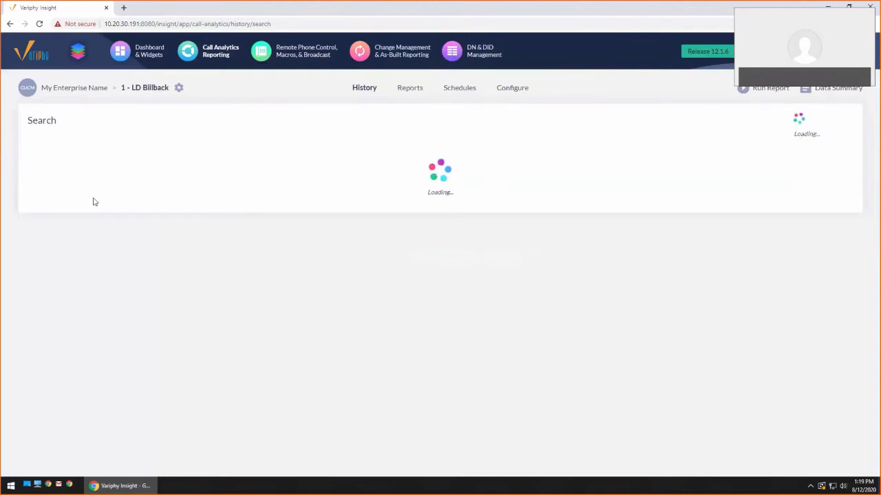
left_click(110, 260)
type("fin")
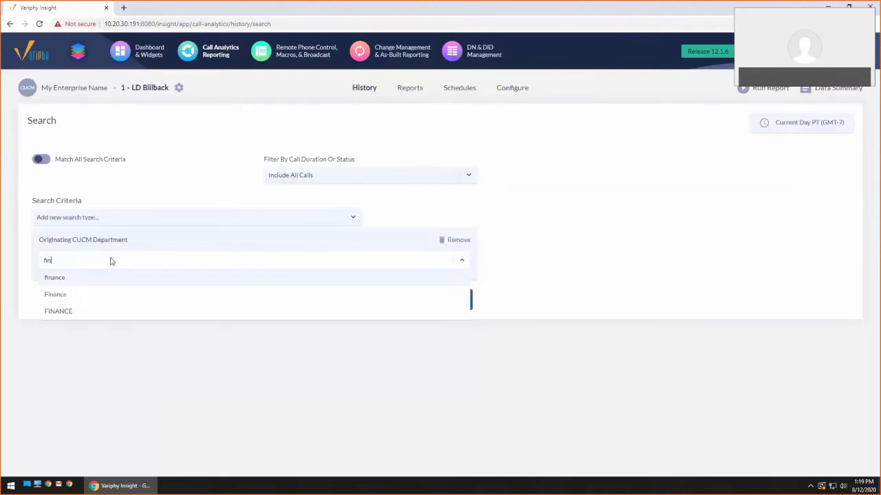
left_click(103, 311)
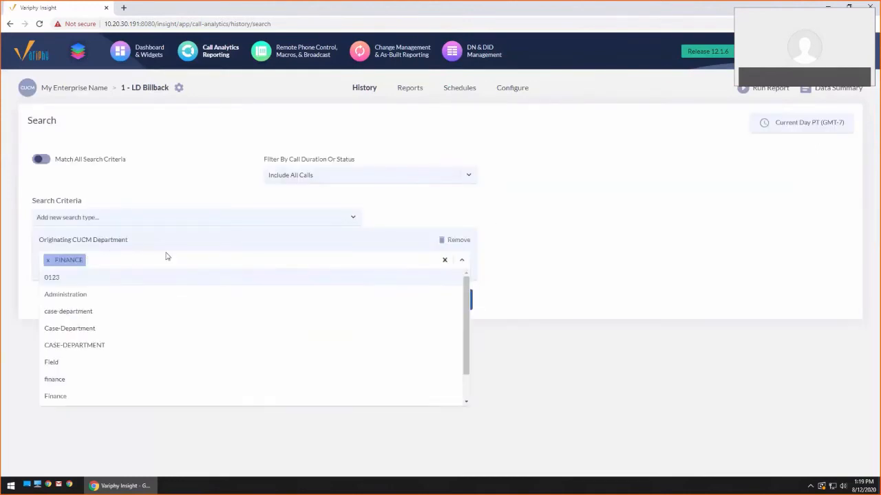
Step: Add 0123 to the Originating CUCM Department criterion and set the search time window to Current Month
left_click(89, 278)
left_click(539, 248)
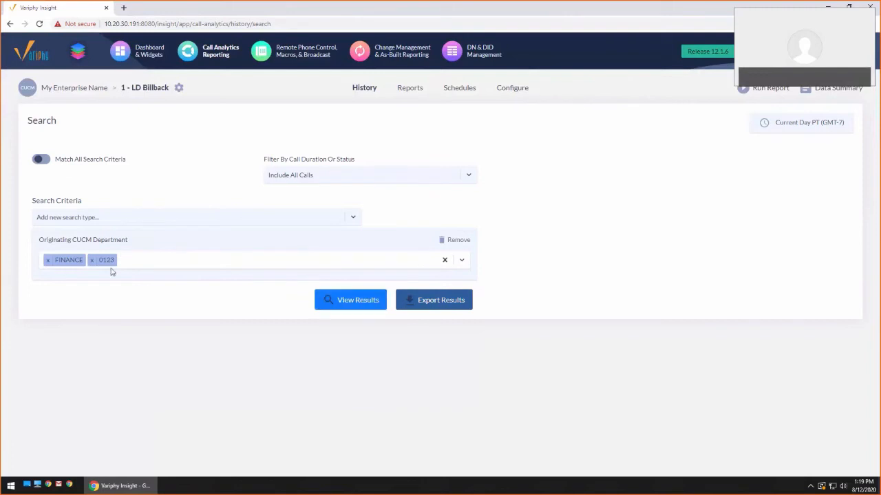
left_click(797, 127)
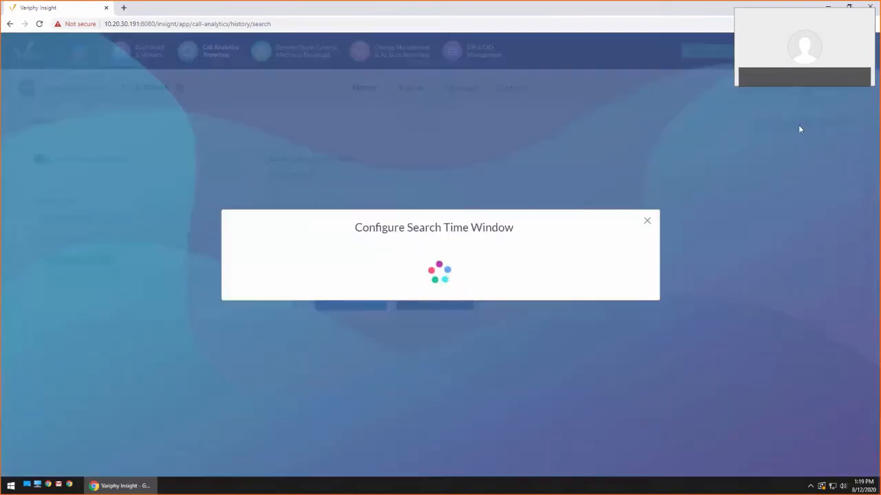
left_click(503, 229)
scroll(436, 307, "down", 3)
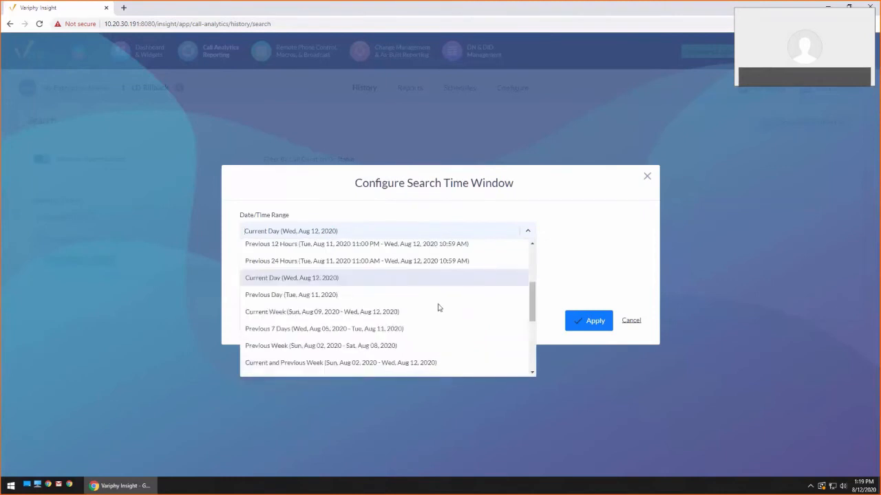
scroll(330, 307, "down", 1)
left_click(289, 344)
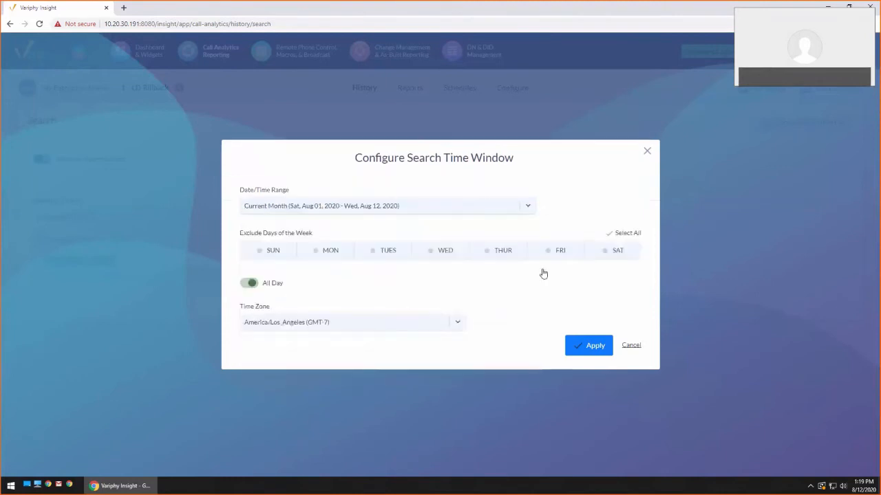
left_click(588, 344)
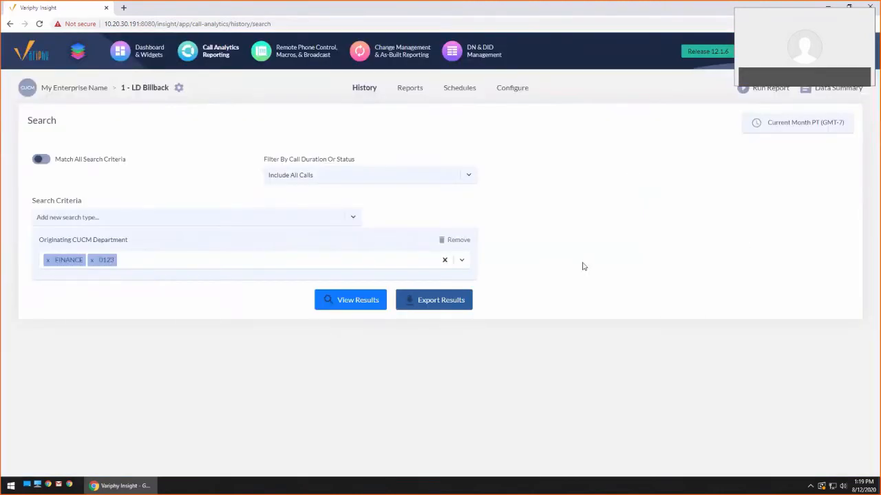
Step: View the search results and add all Call Accounting detail columns, from Call Accounting Rate through Call Accounting Country, to the selected columns
left_click(365, 302)
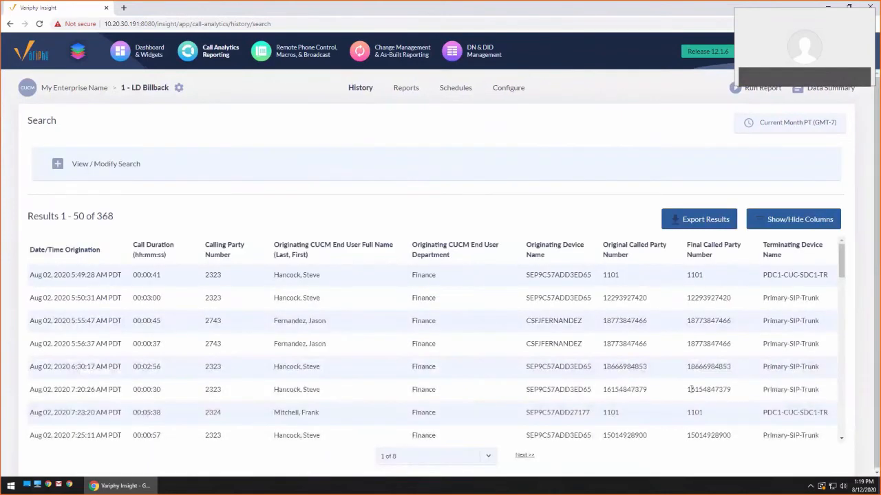
mouse_move(843, 267)
left_mouse_down()
mouse_move(840, 330)
mouse_move(840, 252)
left_mouse_up()
left_click(783, 220)
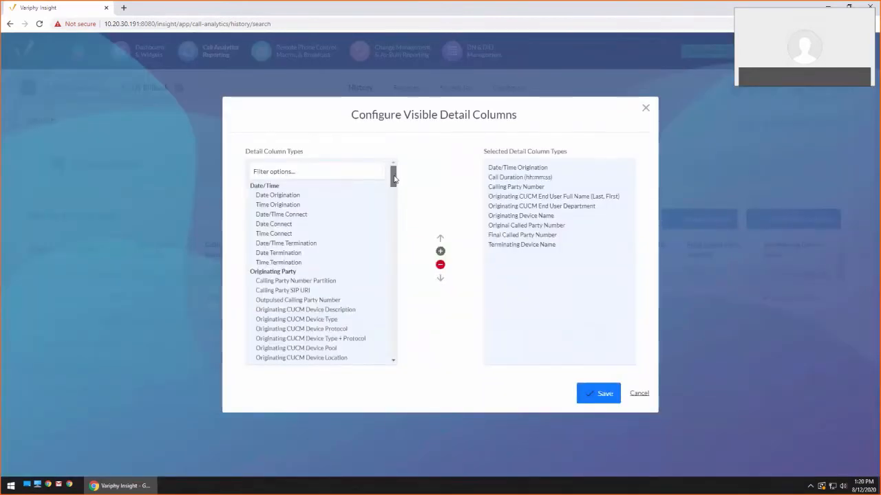
left_click_drag(394, 179, 403, 348)
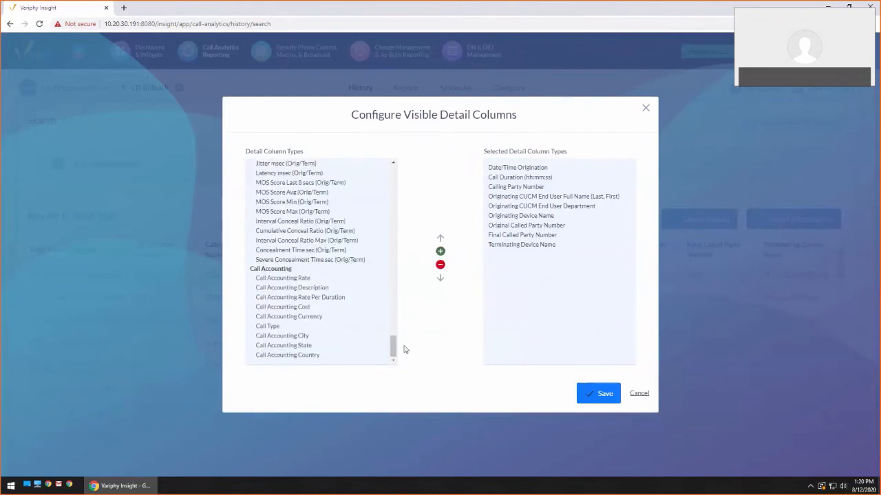
left_click(289, 281)
left_click(300, 357, "shift")
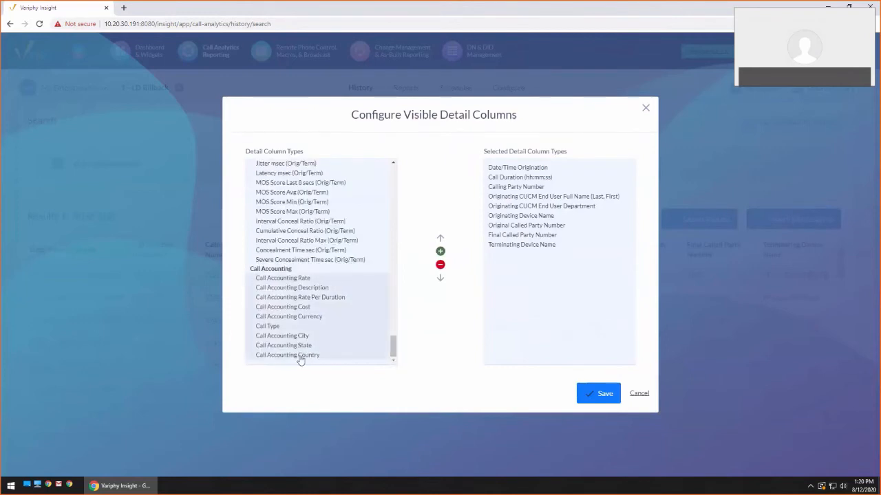
left_click(440, 251)
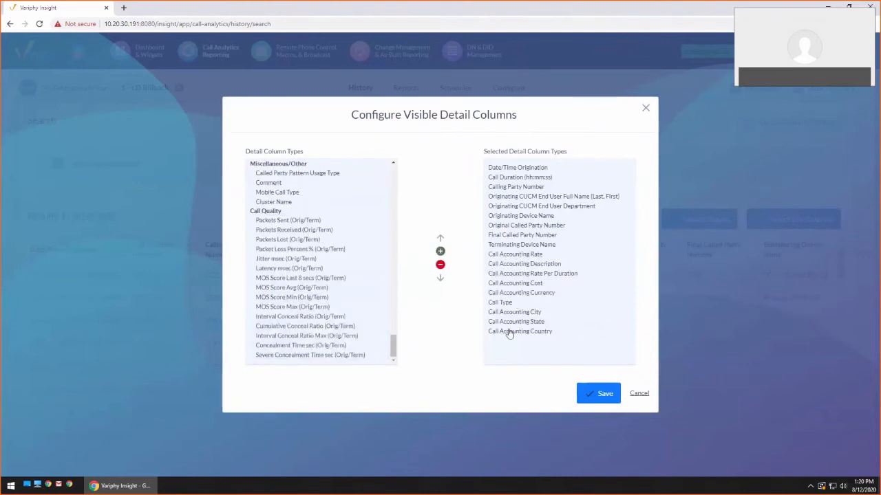
Step: Move Call Type directly above Call Accounting Rate in the selected detail columns and save the column layout
left_click(504, 303)
left_click(440, 239)
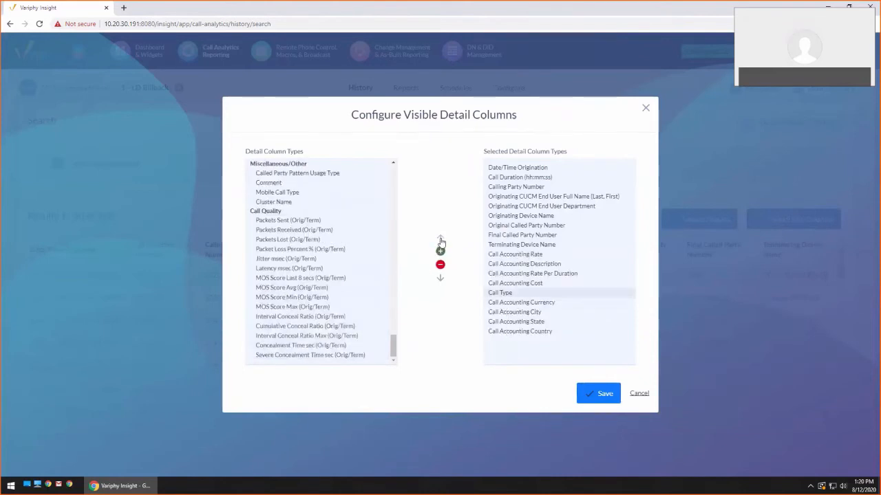
left_click(441, 237)
left_click(440, 238)
left_click(440, 238)
left_click(440, 238)
left_click(595, 395)
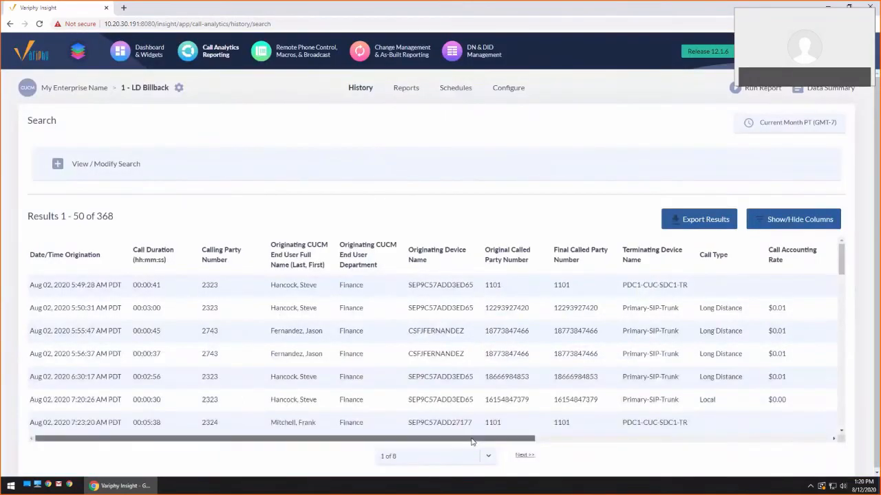
Step: Compare the called numbers in the results with their call type, rate, rate per duration, cost, city and state
left_click_drag(472, 441, 557, 441)
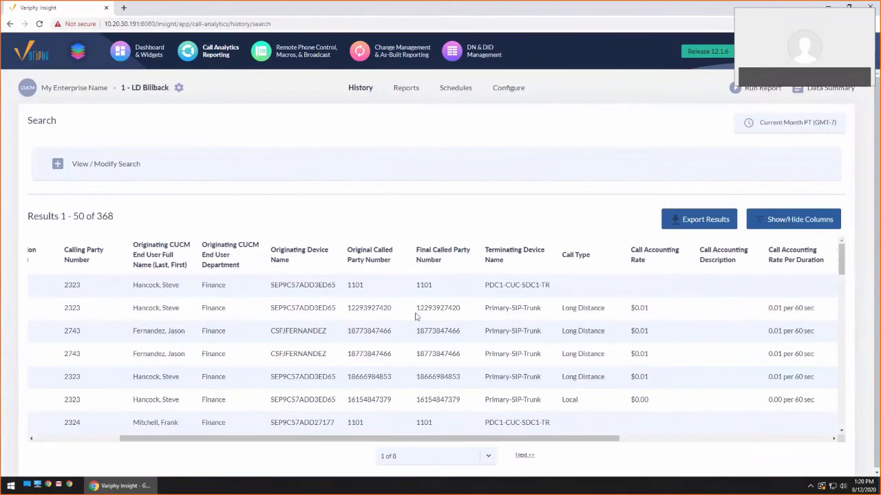
left_click_drag(415, 309, 463, 312)
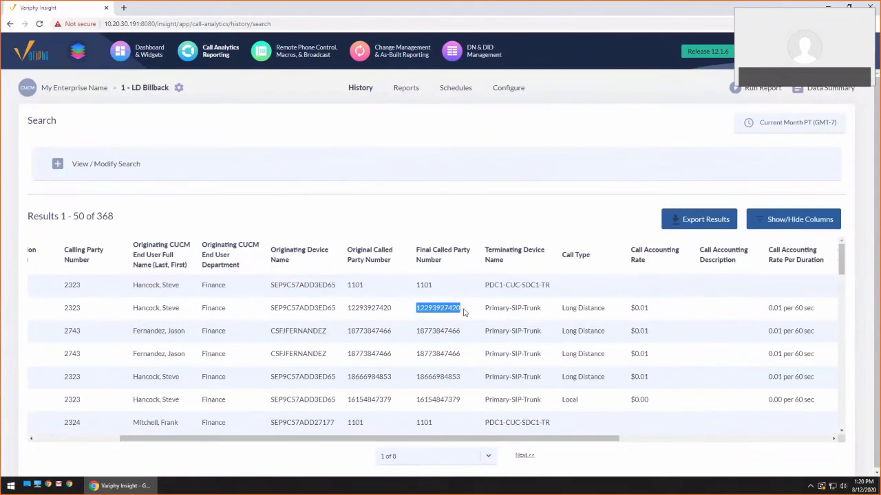
left_click_drag(560, 310, 610, 311)
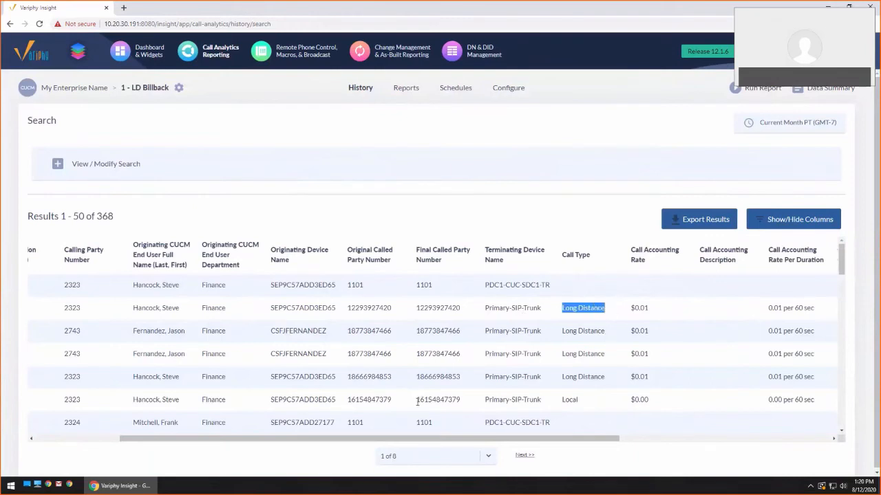
left_click_drag(416, 400, 433, 400)
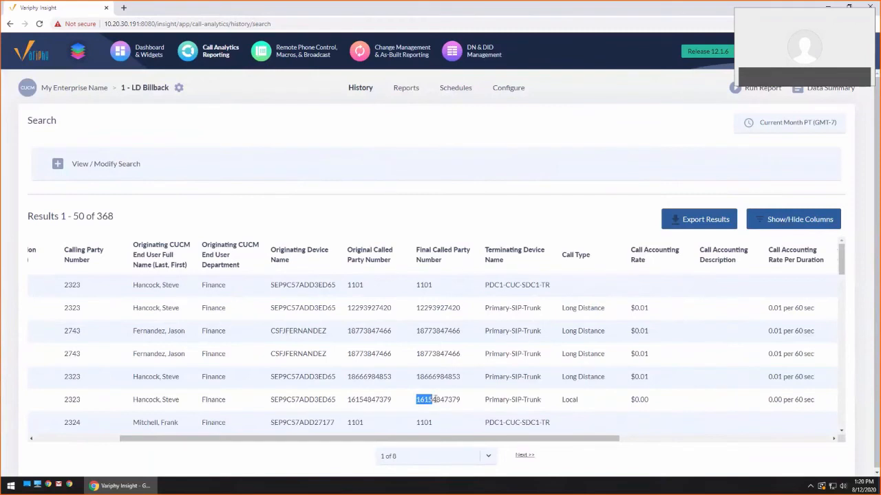
left_click_drag(630, 401, 652, 402)
left_click_drag(630, 307, 648, 307)
left_click_drag(558, 438, 692, 438)
left_click_drag(552, 308, 600, 310)
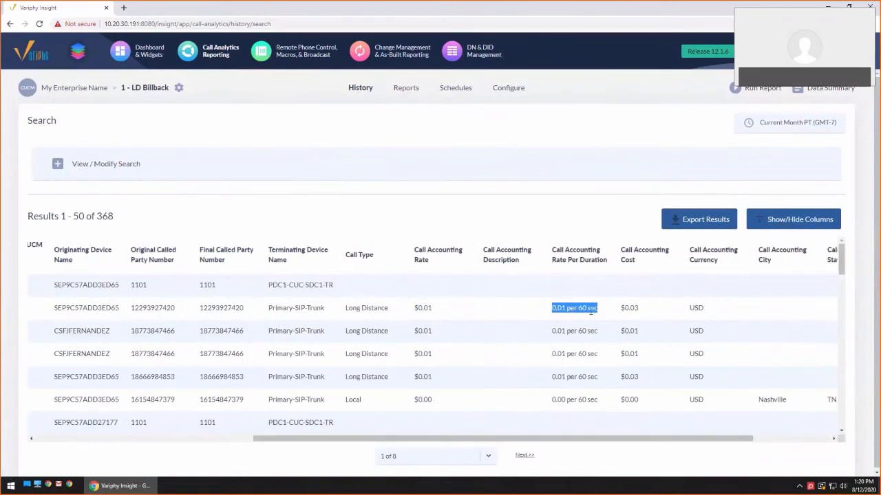
left_click_drag(637, 308, 624, 308)
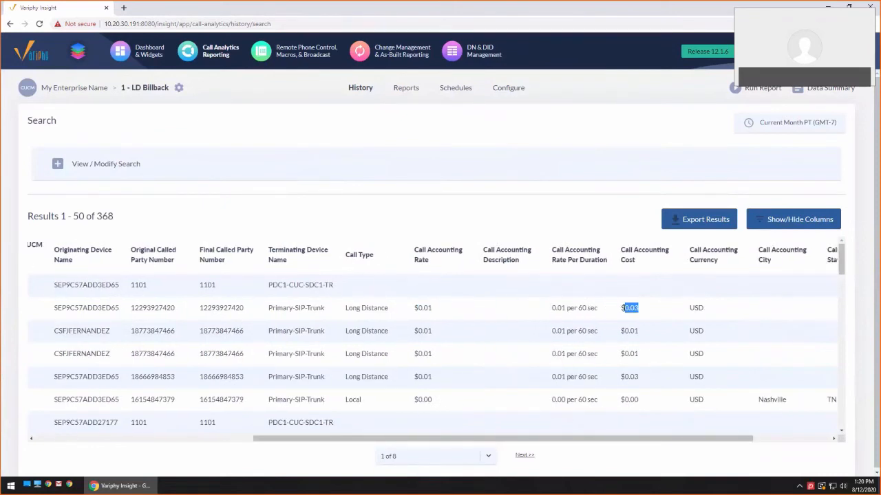
left_click_drag(655, 440, 773, 445)
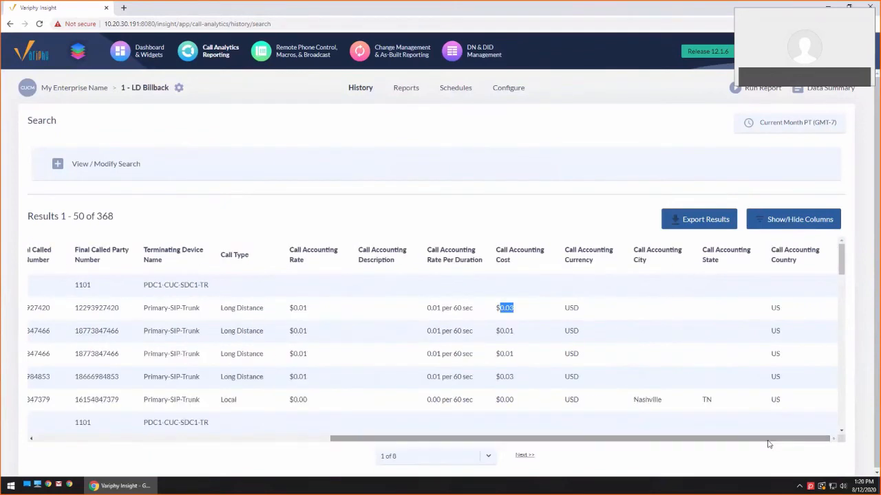
double_click(644, 398)
double_click(703, 401)
Step: Examine further result rows for the call types and rates of toll-free calls and internal calls to 1101
left_click_drag(720, 440, 498, 444)
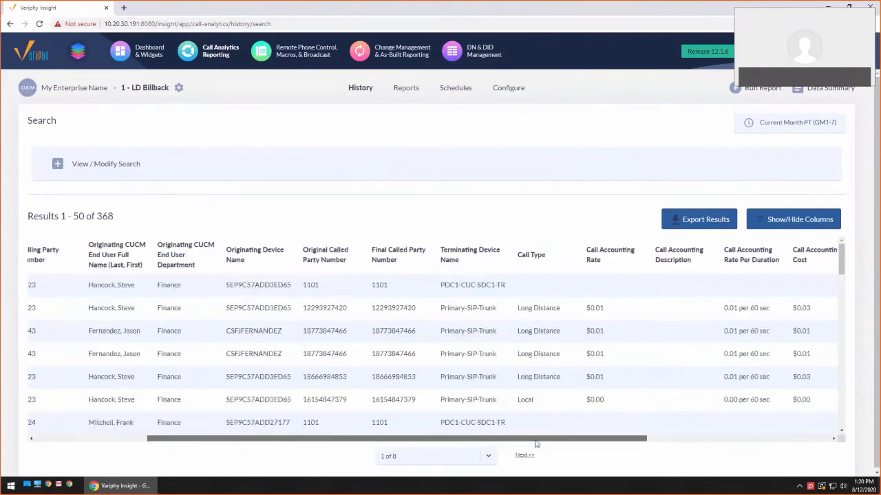
scroll(617, 337, "down", 1)
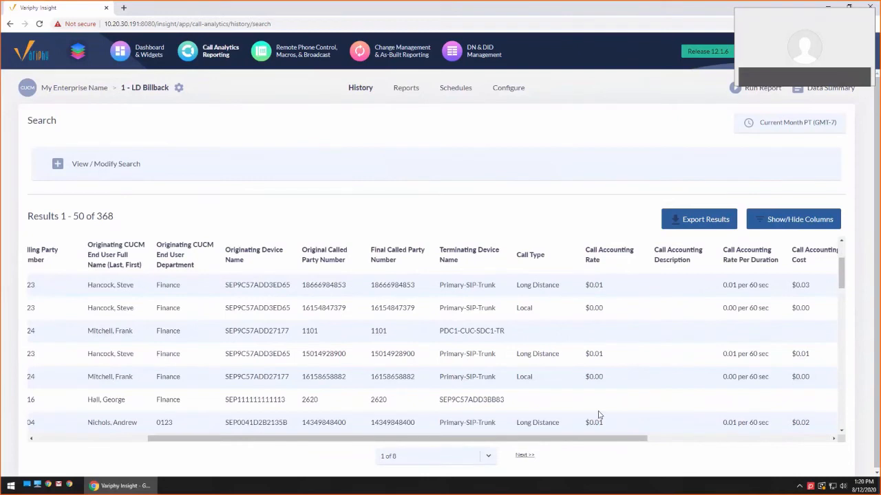
scroll(617, 370, "down", 2)
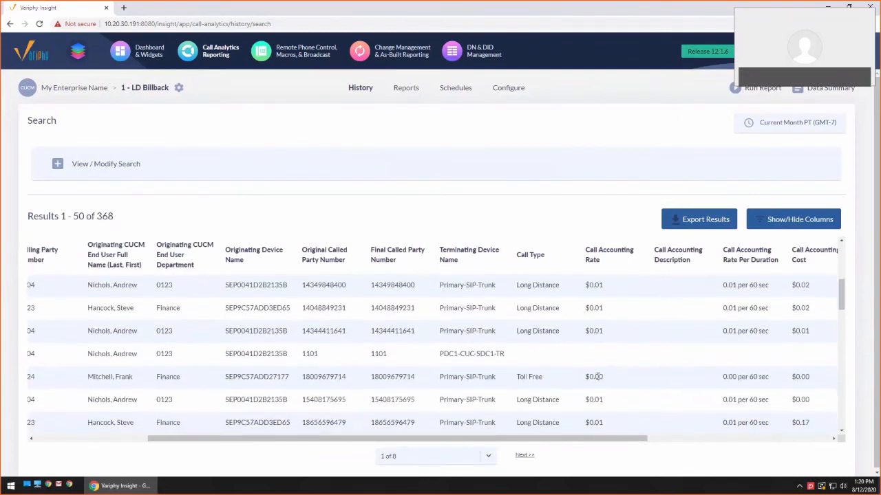
left_click_drag(522, 379, 555, 383)
left_click_drag(551, 441, 530, 444)
double_click(351, 353)
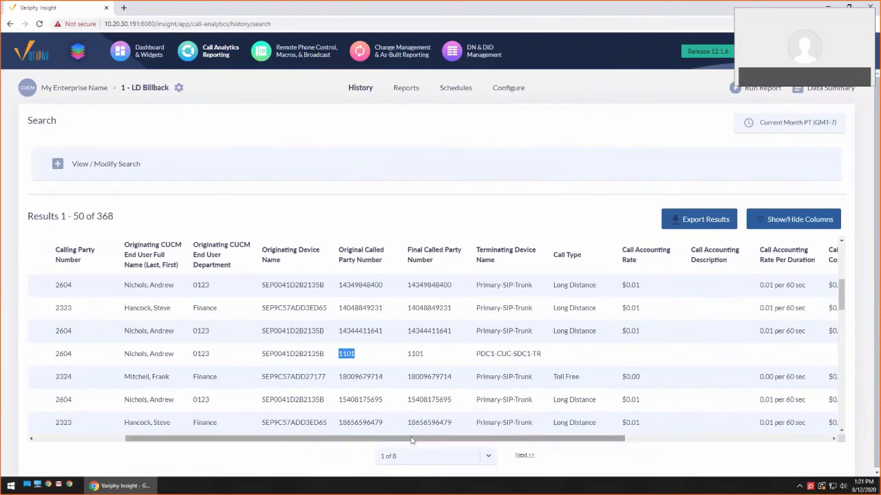
left_click_drag(412, 440, 320, 440)
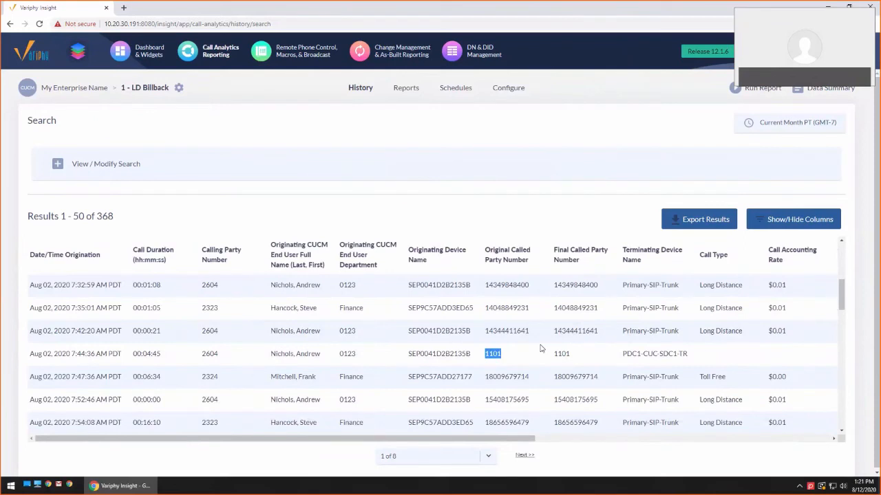
Step: Start a new report for the 1 - LD Billback cluster and name it Billing Report
left_click(402, 90)
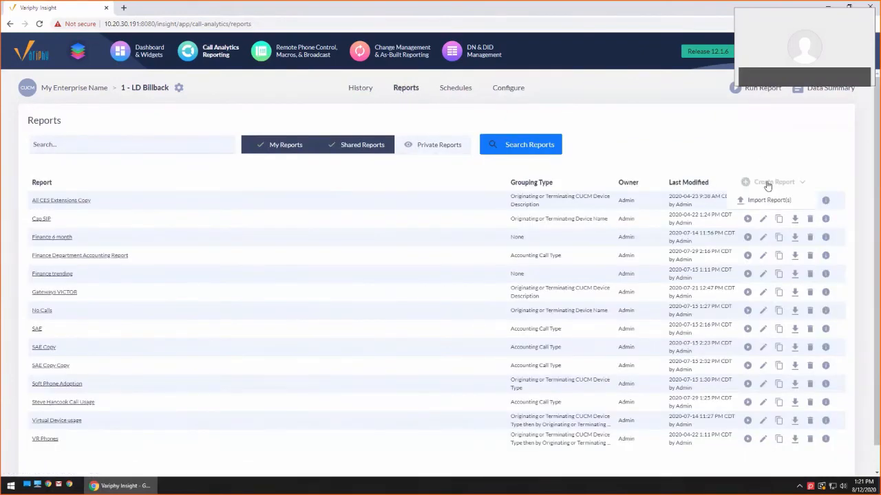
left_click(767, 182)
left_click(320, 166)
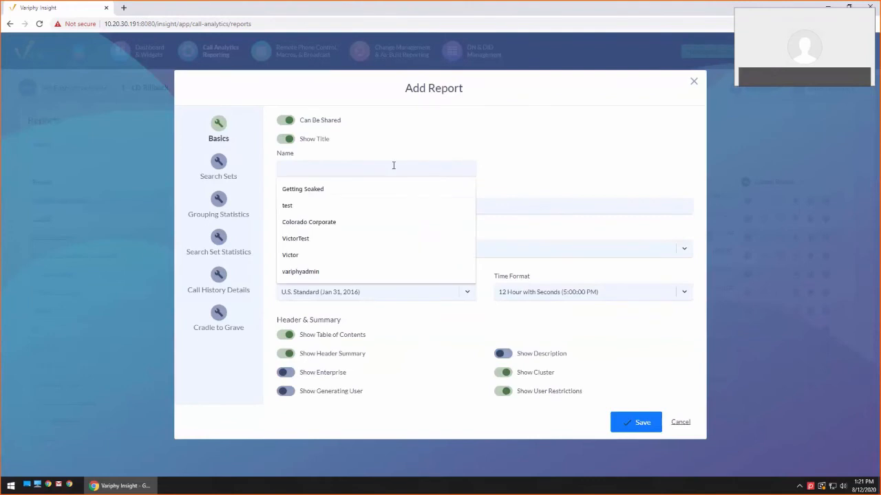
type("Billing Rep")
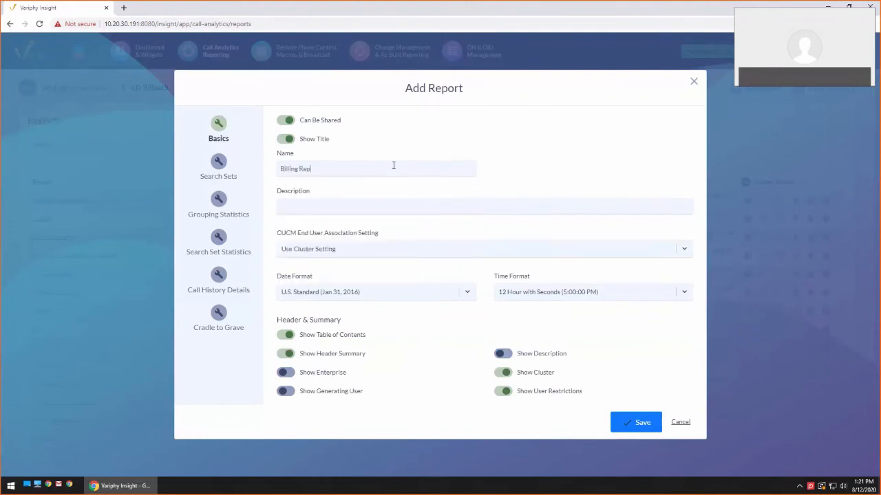
type("ort")
Step: Create a search set in the report and name it Finance Dept
left_click(219, 169)
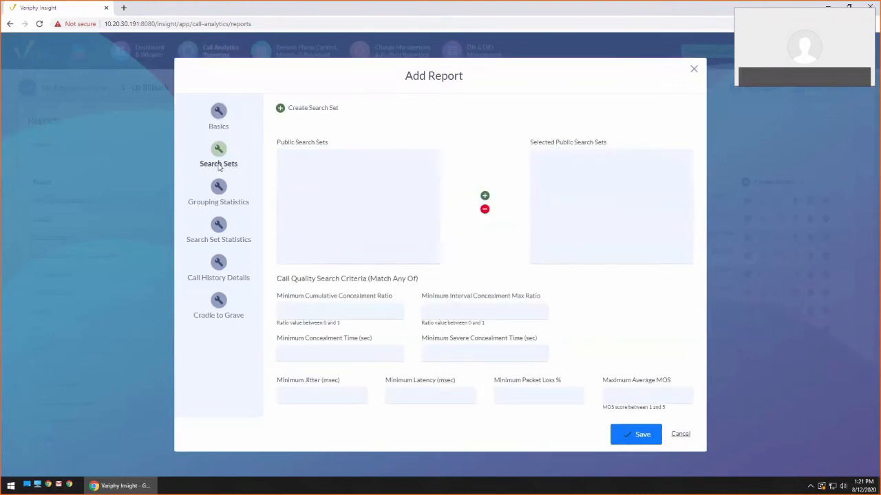
left_click(324, 110)
left_click(345, 146)
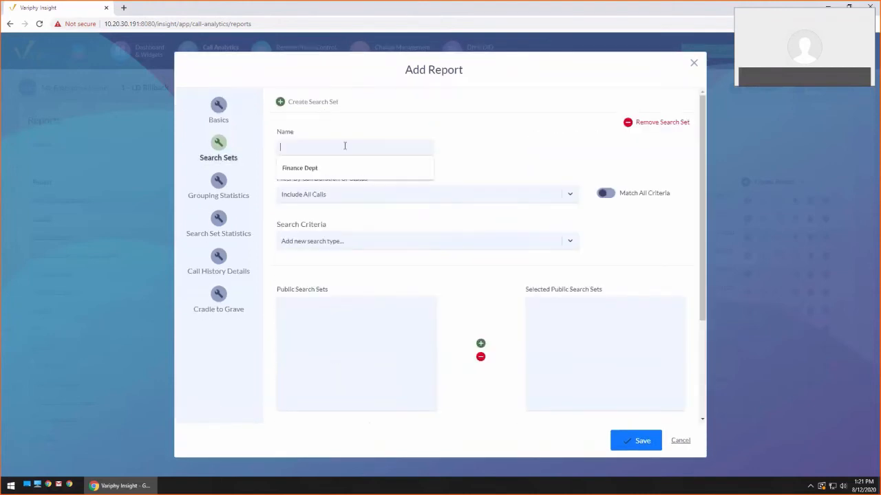
left_click(298, 168)
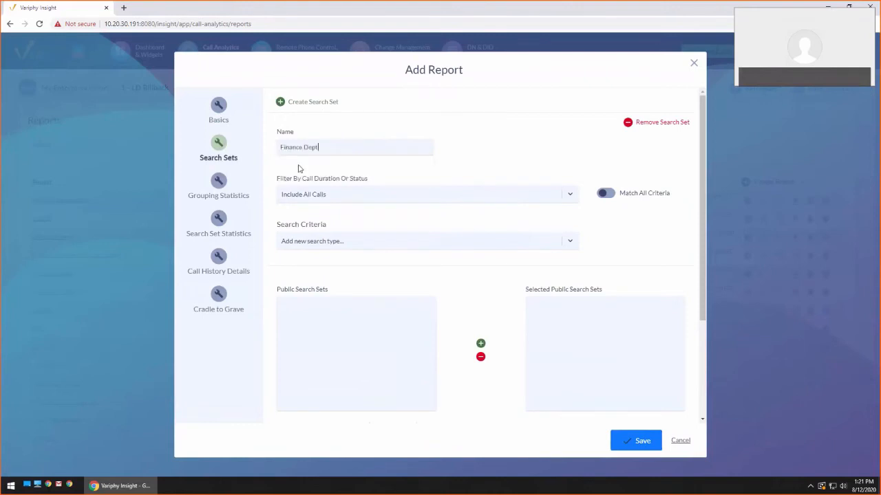
Step: Choose Originating CUCM Department as the search criteria type for the Finance Dept search set
left_click(368, 245)
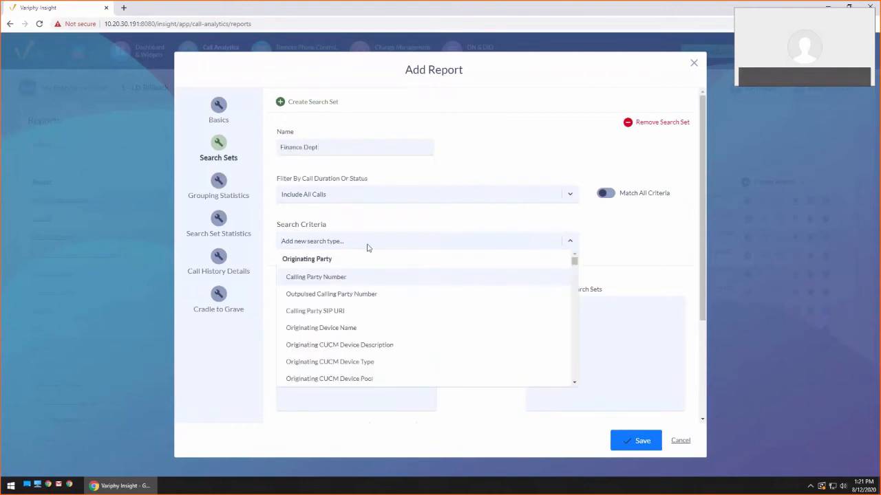
type("deprt")
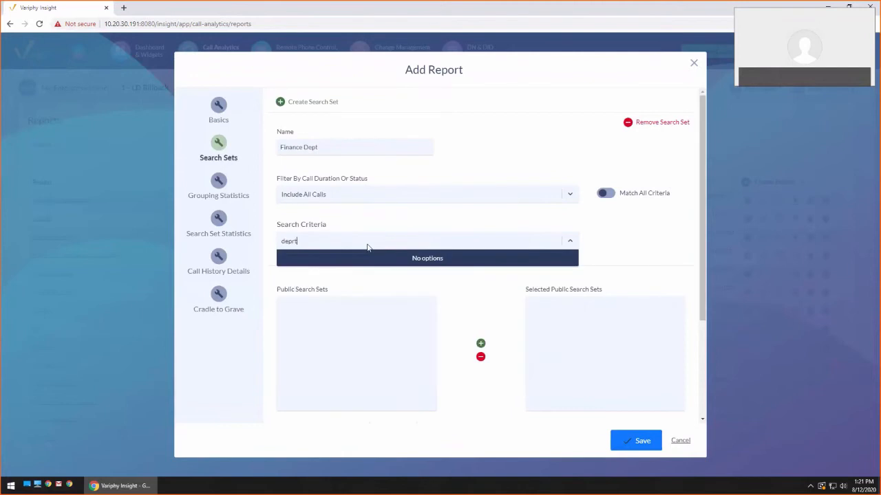
key("BackSpace")
key("BackSpace")
key("BackSpace")
key("BackSpace")
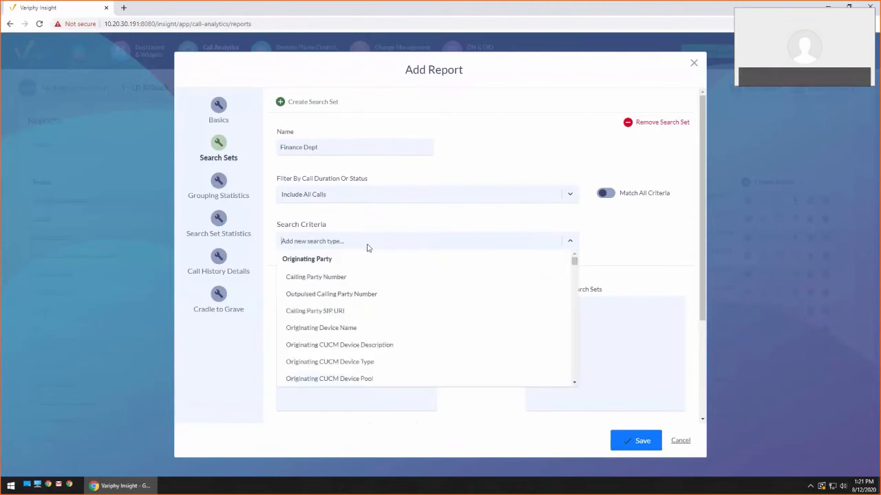
type("deprt")
key("BackSpace")
key("BackSpace")
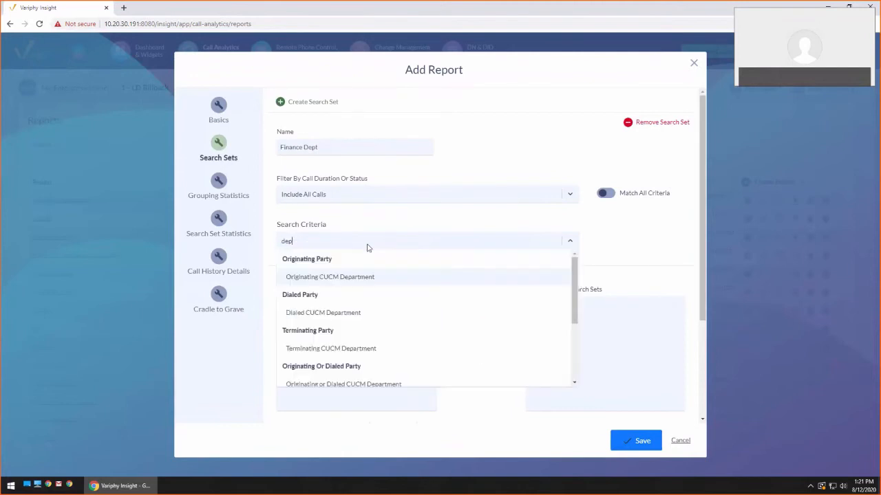
left_click(358, 277)
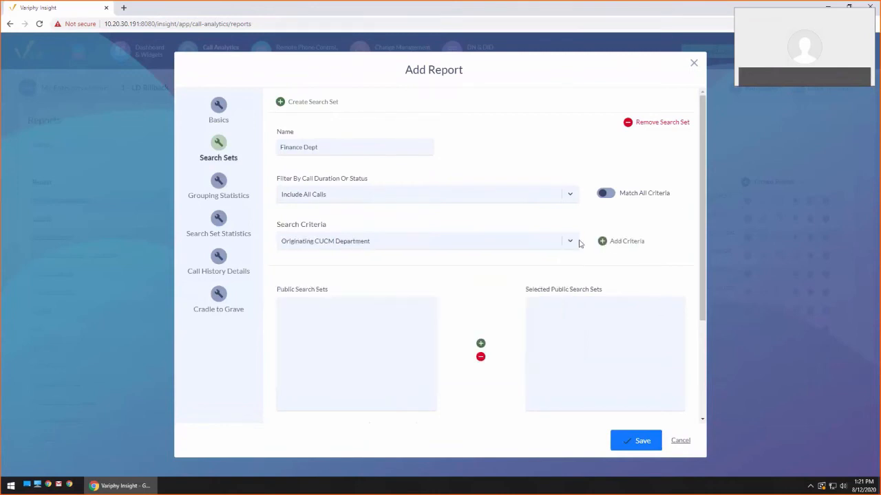
Step: Try an Originating CUCM Department criterion with the values FINANCE and 0123 in the Finance Dept search set, then remove it
left_click(603, 242)
left_click(397, 299)
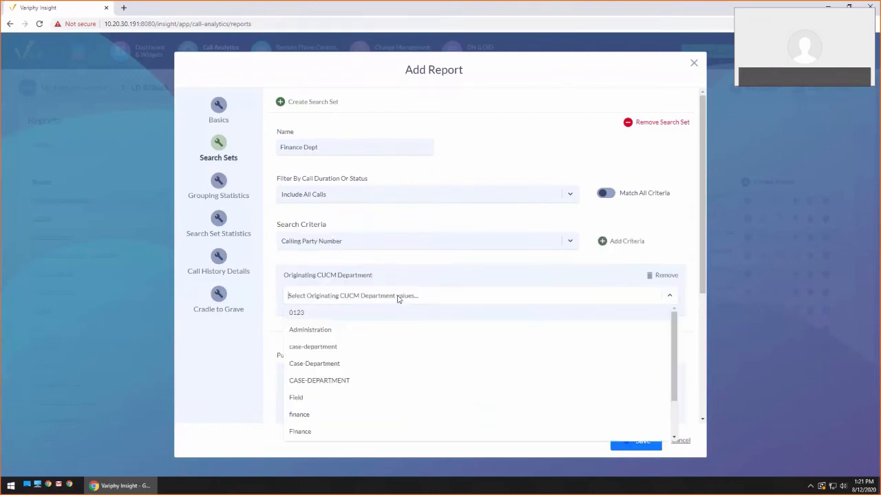
type("fin")
left_click(313, 346)
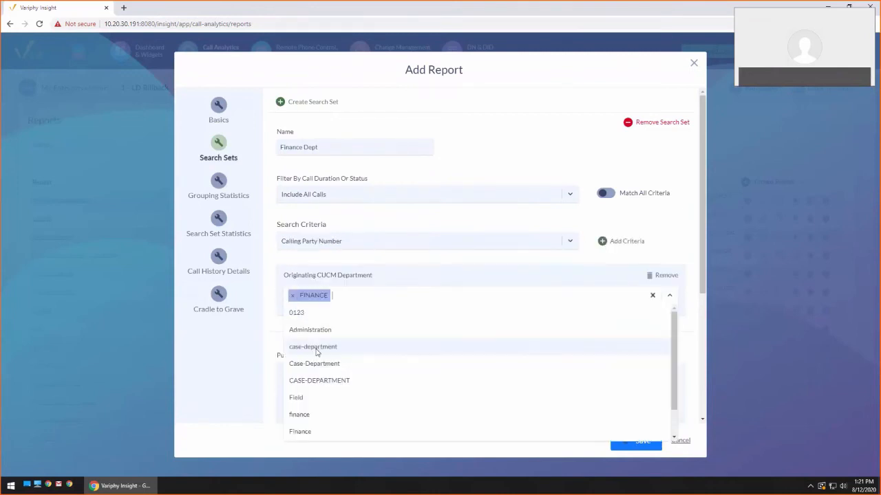
left_click(330, 313)
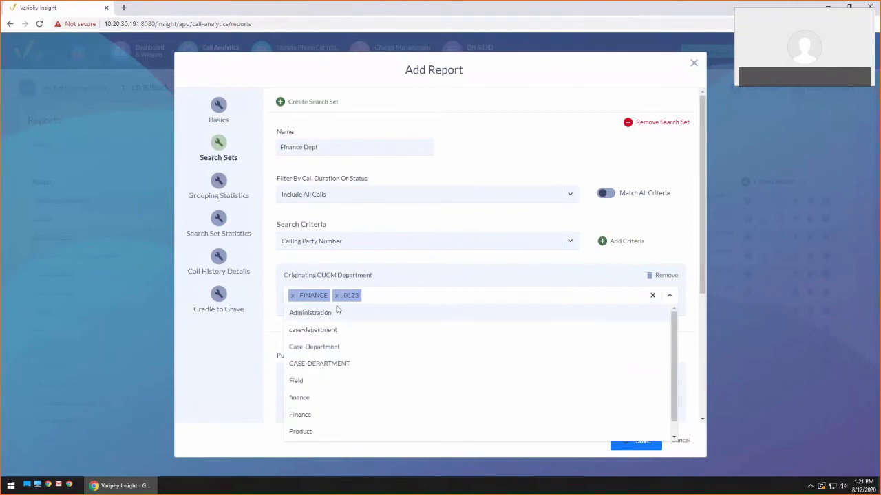
left_click(405, 260)
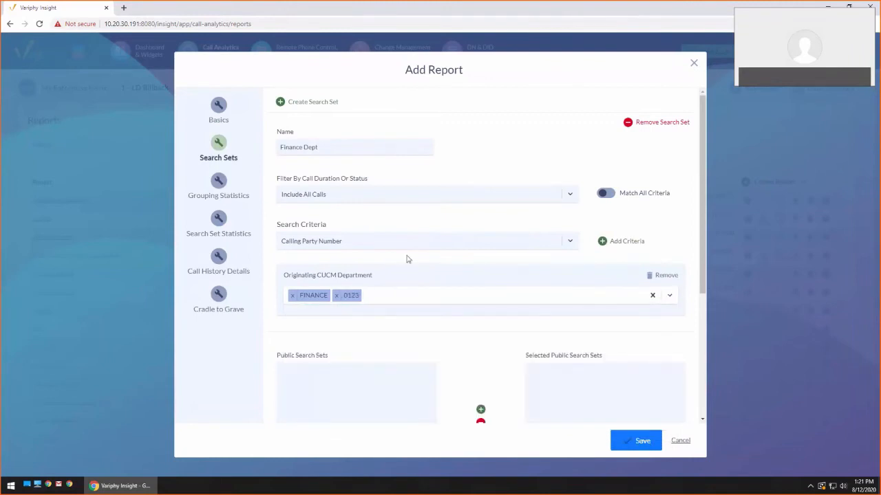
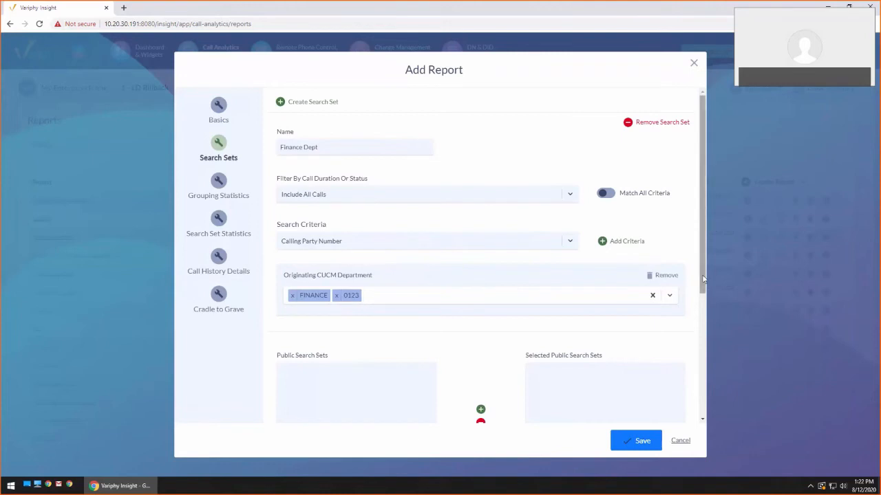
left_click(662, 276)
Step: Add an Originating CUCM Department criterion to the Finance Dept search set
left_click(460, 243)
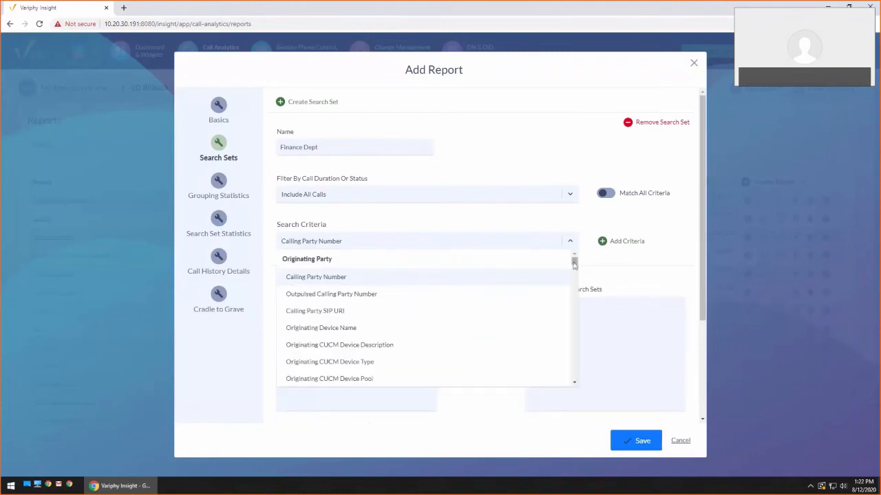
left_click_drag(574, 265, 574, 289)
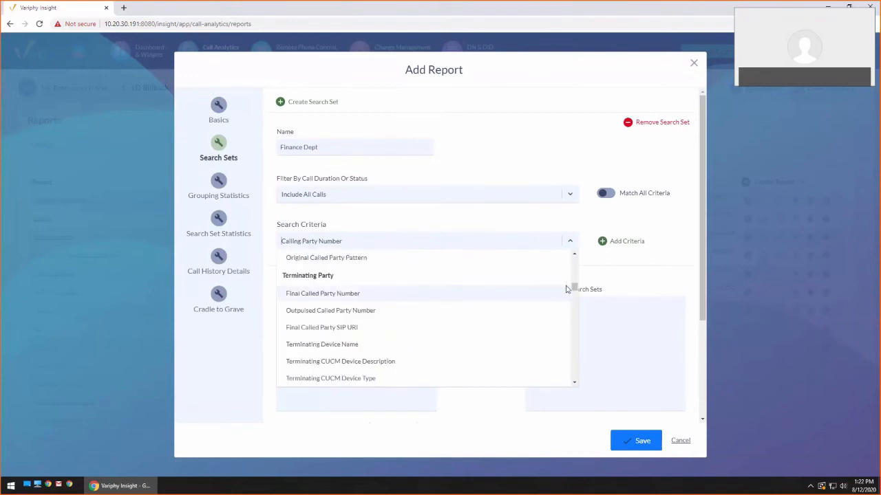
left_click_drag(573, 287, 576, 264)
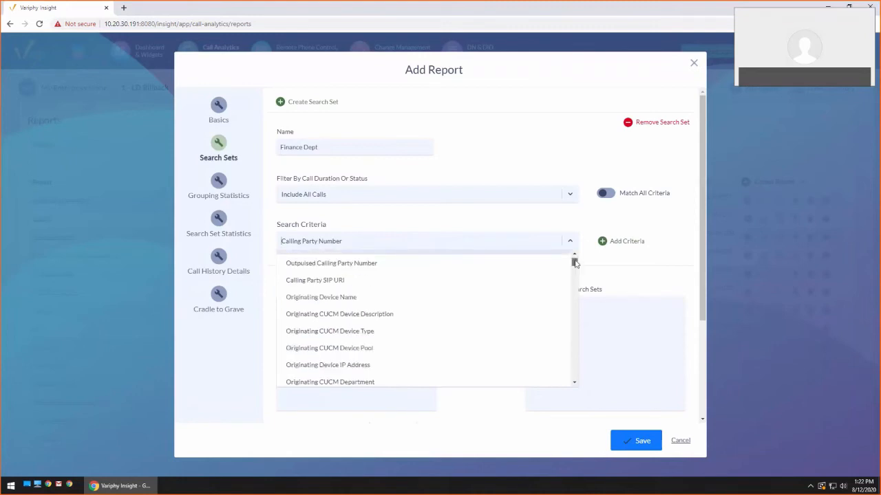
left_click(423, 381)
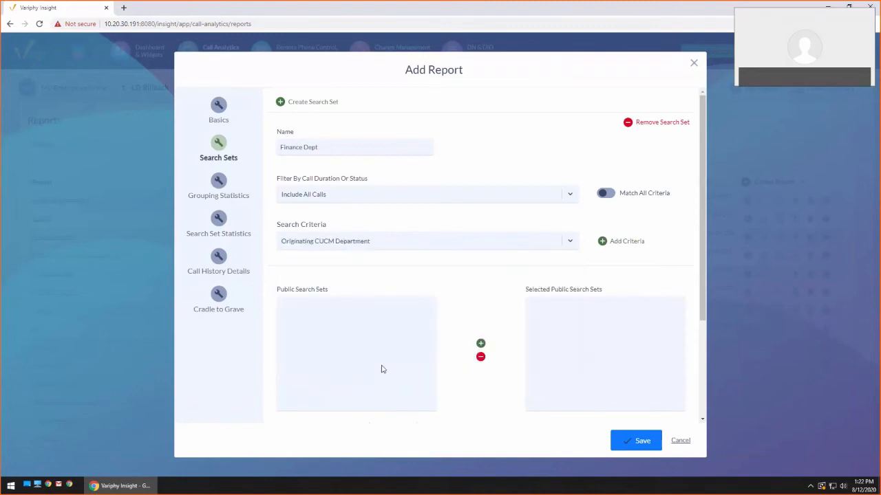
left_click(601, 242)
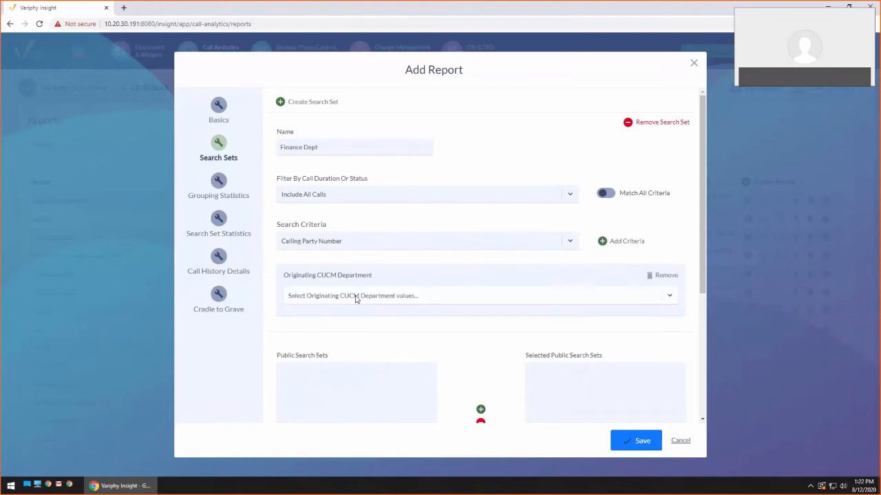
Step: Select 0123 and FINANCE as the values of the Originating CUCM Department criterion
left_click(356, 298)
left_click(356, 312)
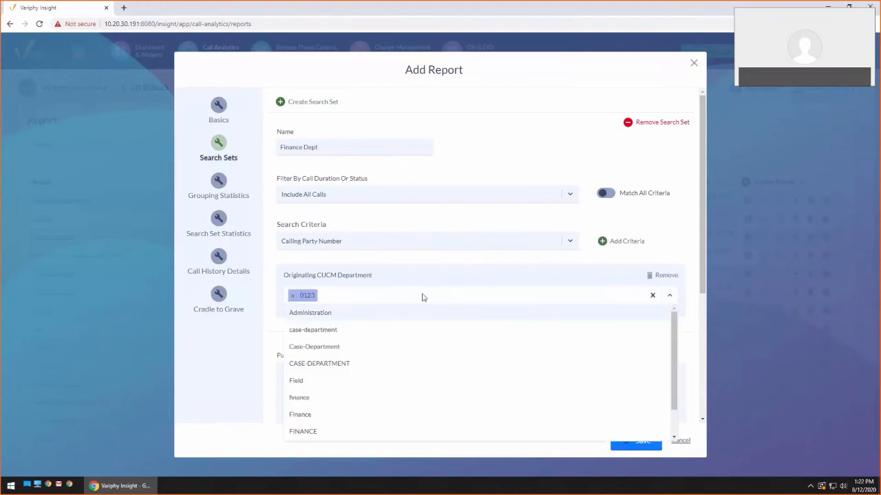
left_click(423, 297)
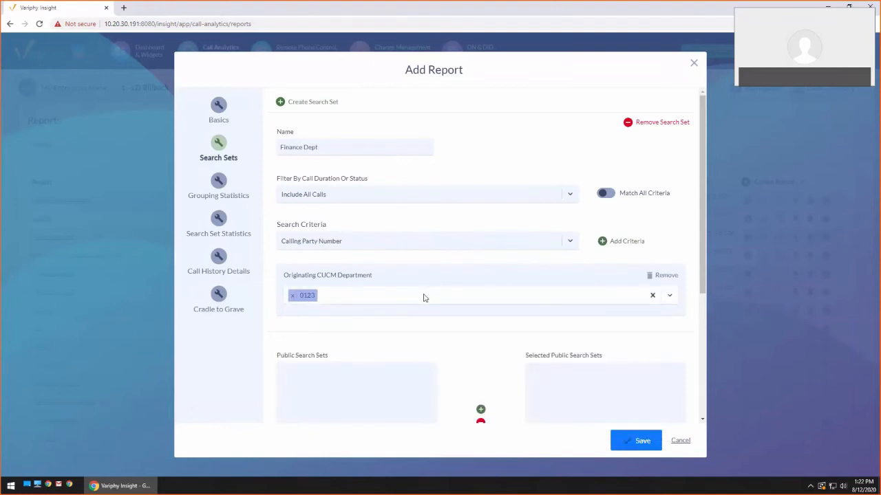
left_click(423, 297)
type("fin")
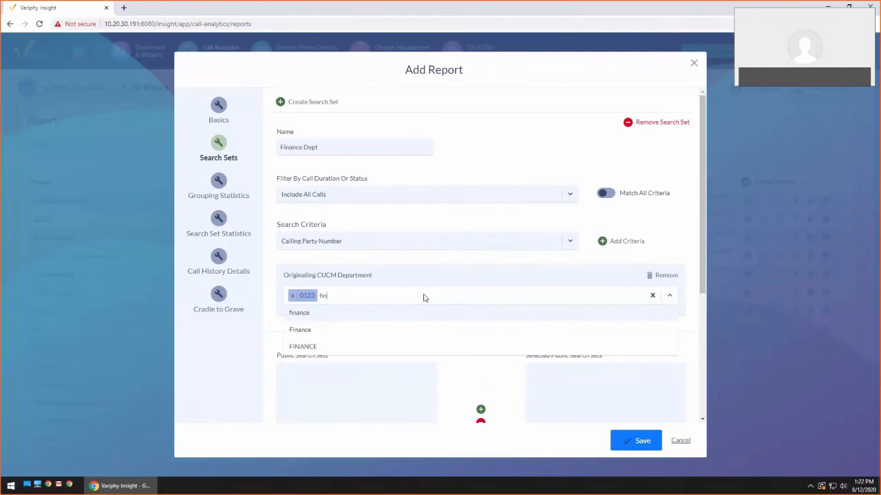
left_click(323, 346)
left_click(287, 297)
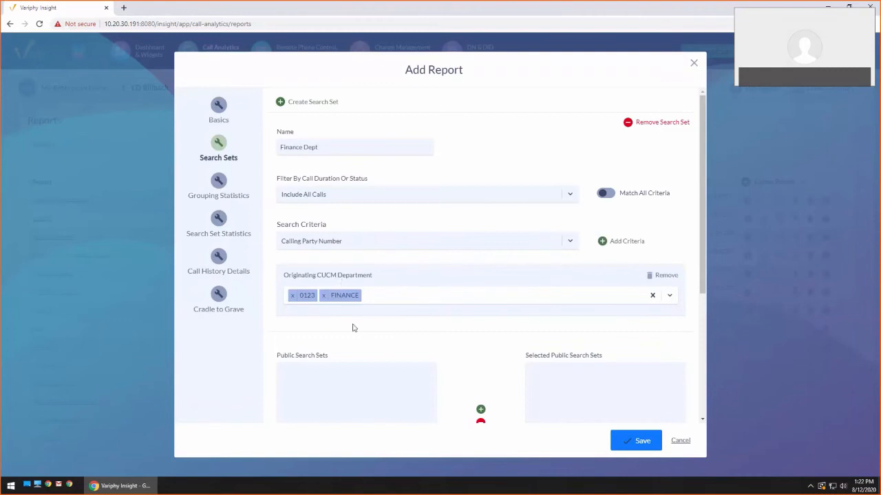
Step: Enable data grouping in the report's grouping statistics and set the primary grouping type to Originating CUCM Department
left_click(224, 189)
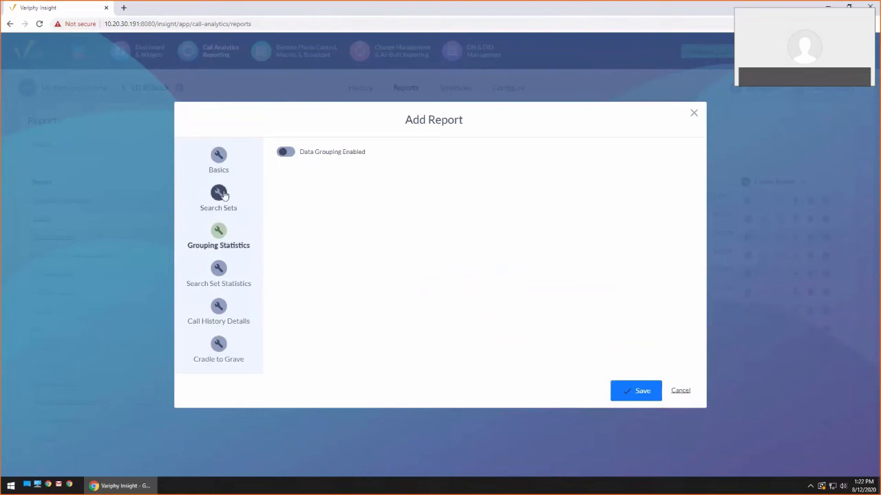
left_click(284, 154)
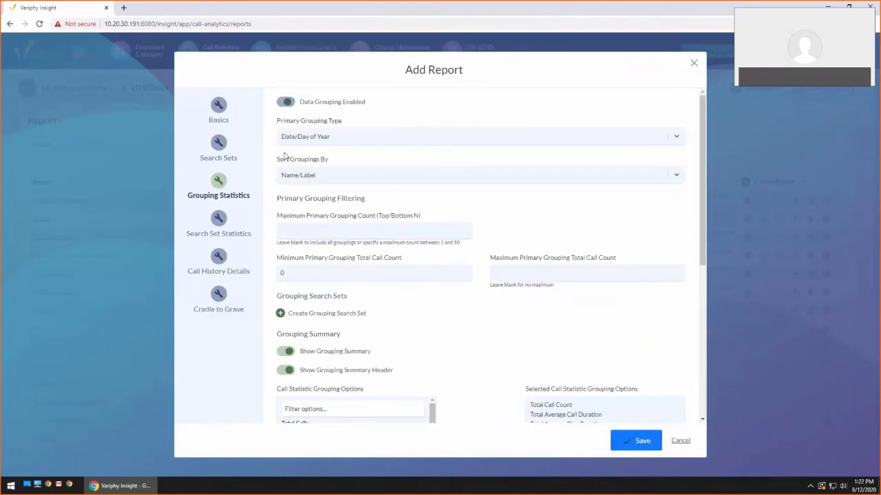
left_click(353, 137)
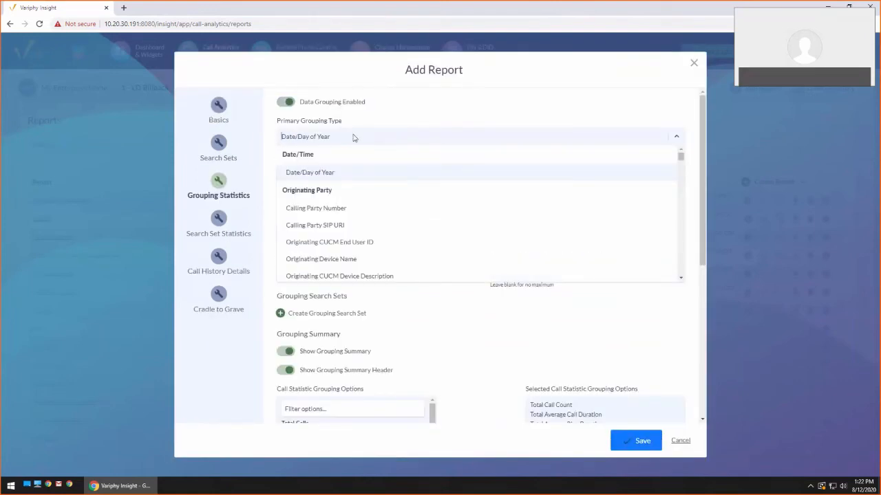
scroll(444, 227, "down", 1)
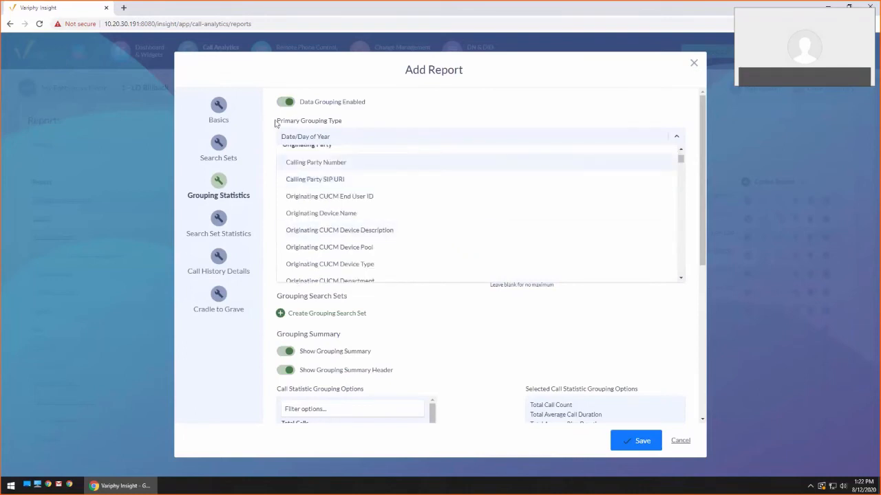
left_click(344, 124)
left_click(377, 137)
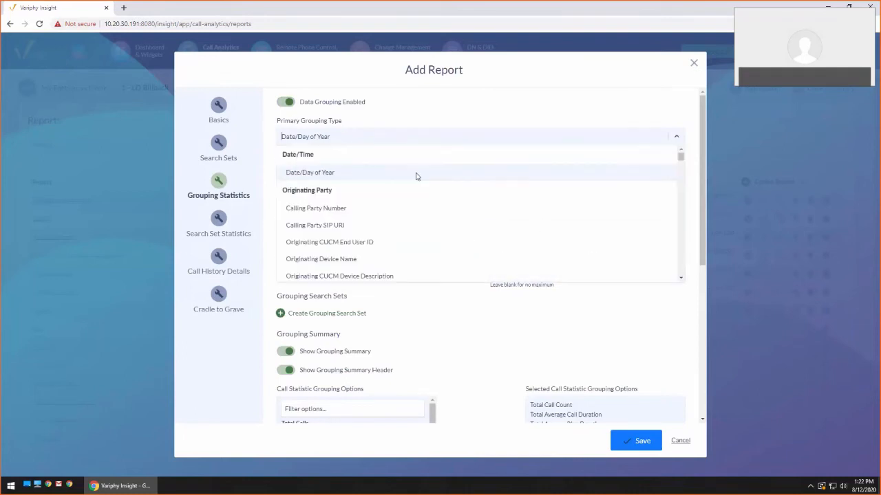
scroll(422, 209, "down", 1)
left_click(360, 279)
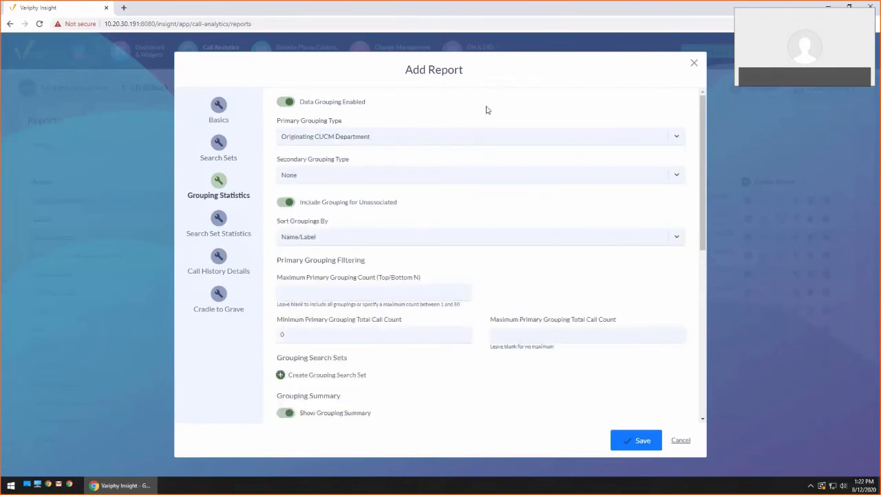
Step: Set the secondary grouping type to Originating CUCM End User ID
scroll(498, 180, "down", 1)
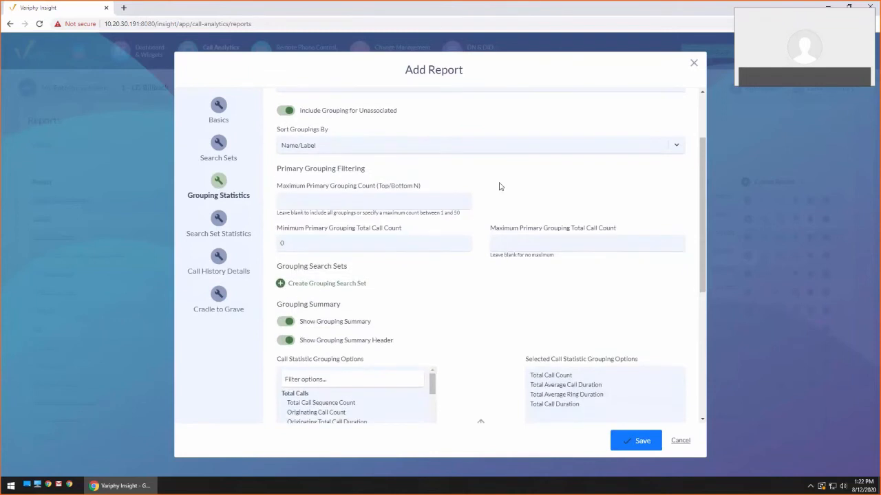
scroll(499, 187, "up", 1)
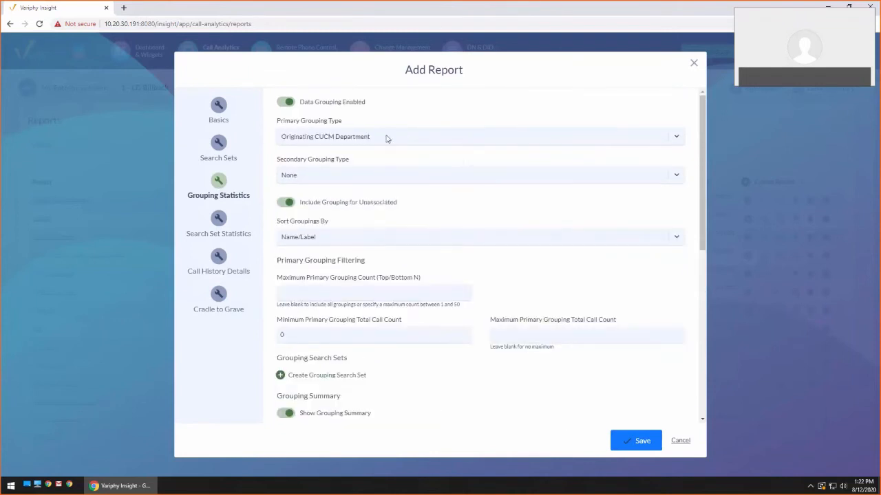
left_click(372, 180)
left_click(349, 210)
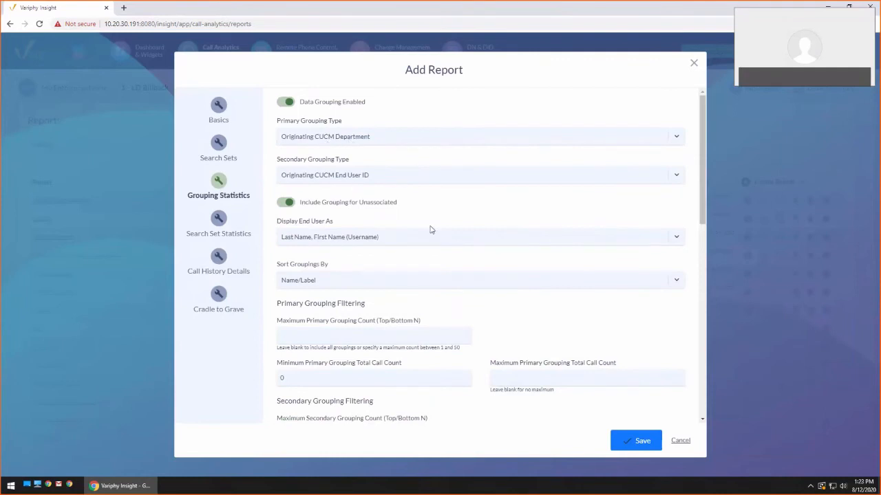
Step: Filter the call statistic grouping options by cost and add Accounting Total Cost to the selected options
scroll(454, 233, "down", 3)
scroll(488, 239, "down", 2)
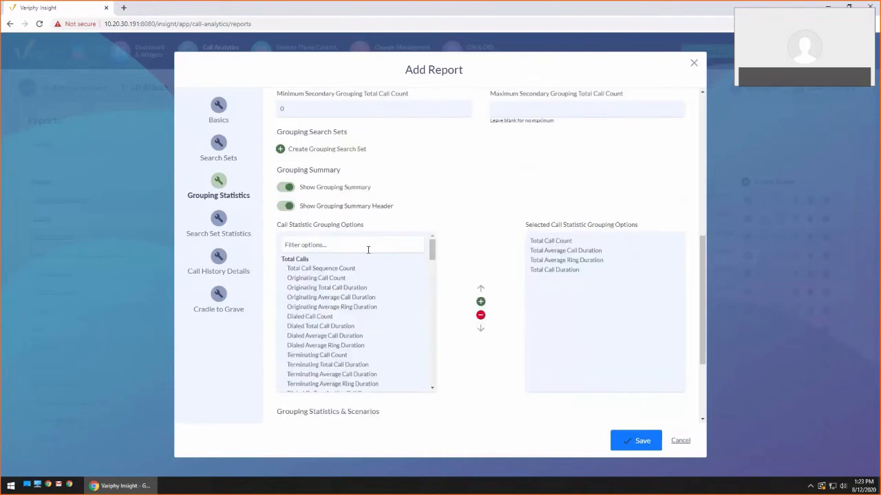
type("acc")
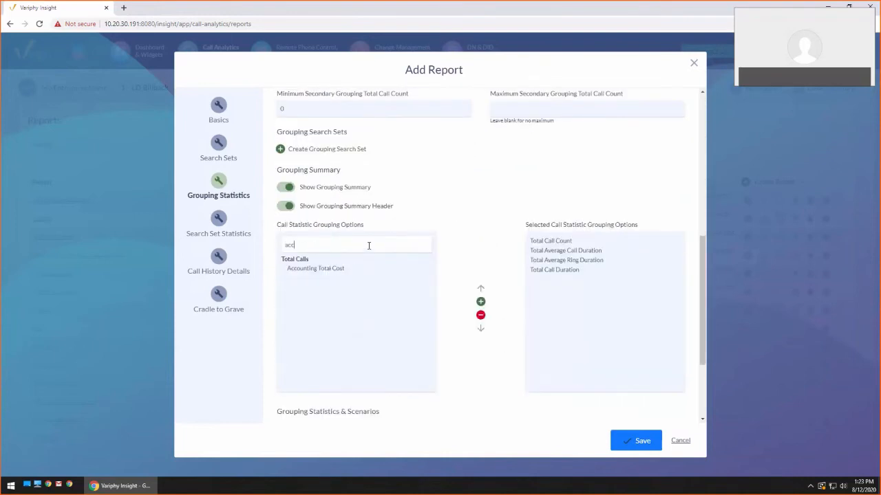
left_click(315, 269)
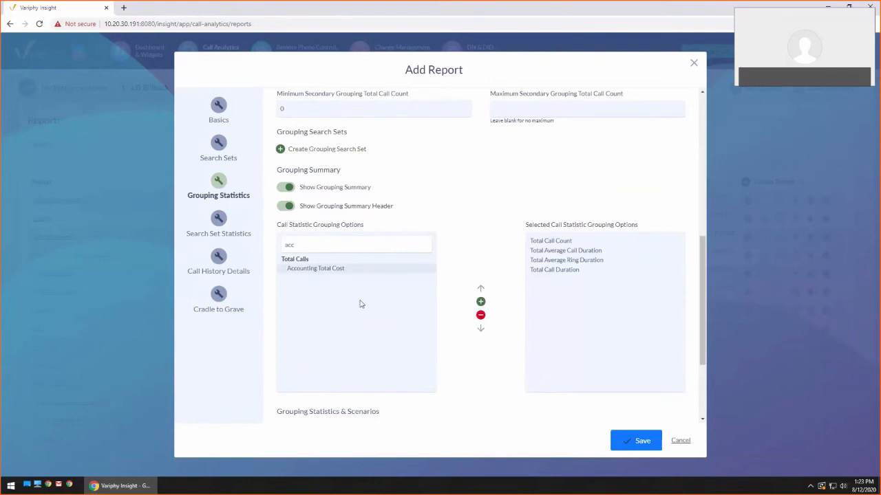
left_click_drag(318, 246, 275, 248)
key("BackSpace")
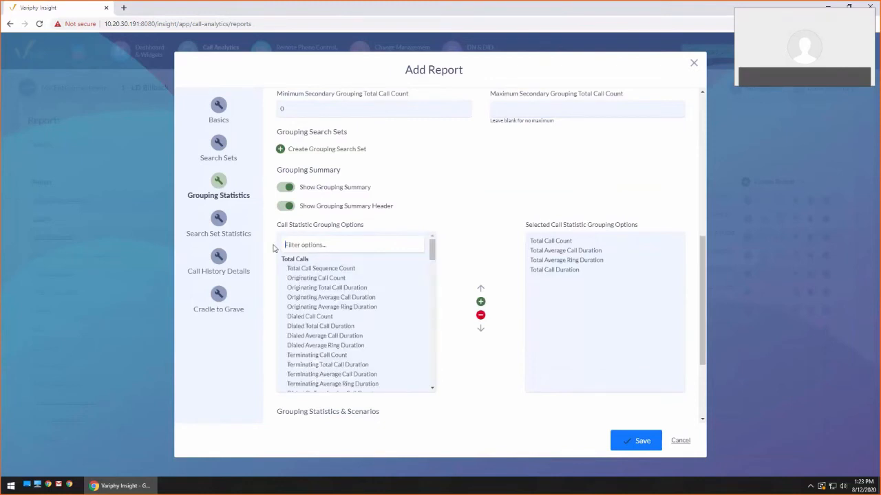
scroll(320, 283, "down", 3)
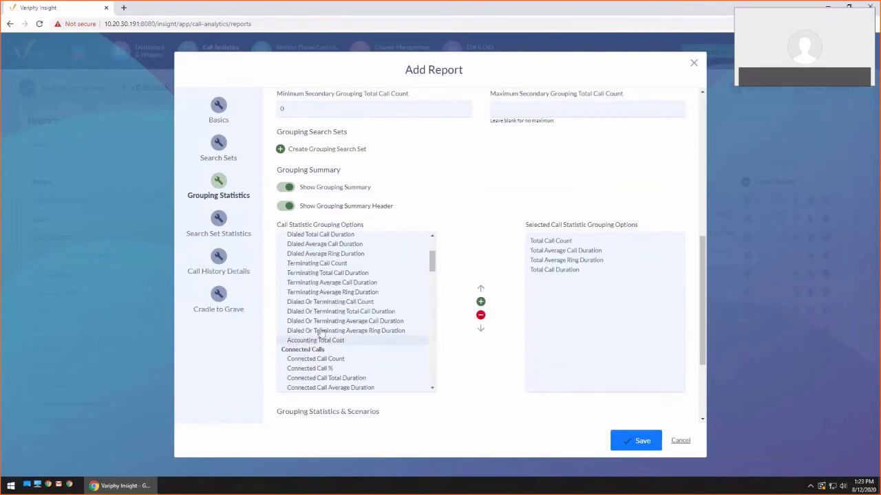
scroll(321, 332, "up", 5)
left_click(326, 246)
type("acc")
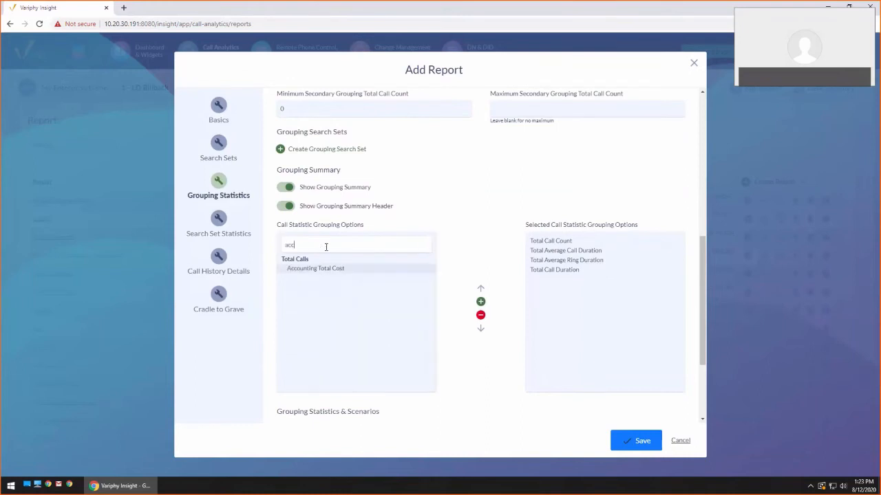
key("BackSpace")
key("BackSpace")
key("BackSpace")
type("cost")
left_click(481, 302)
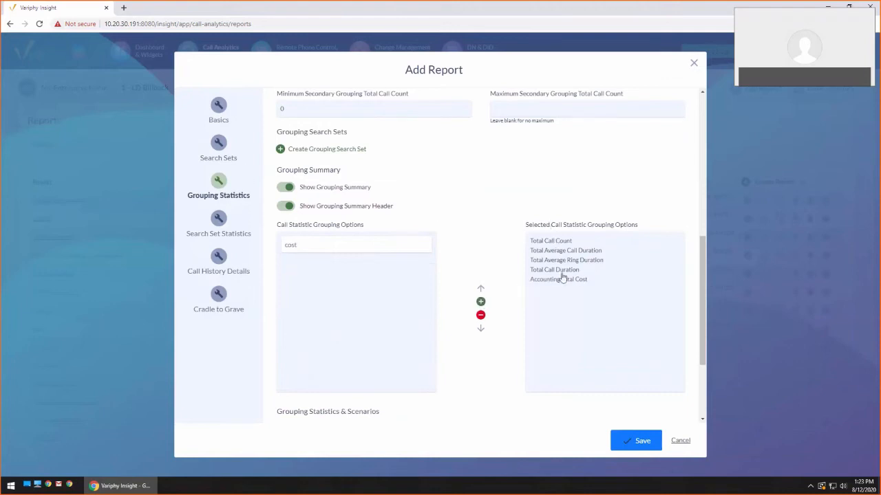
Step: Add Call Type to the selected detail columns in the report's call history details
left_click(219, 260)
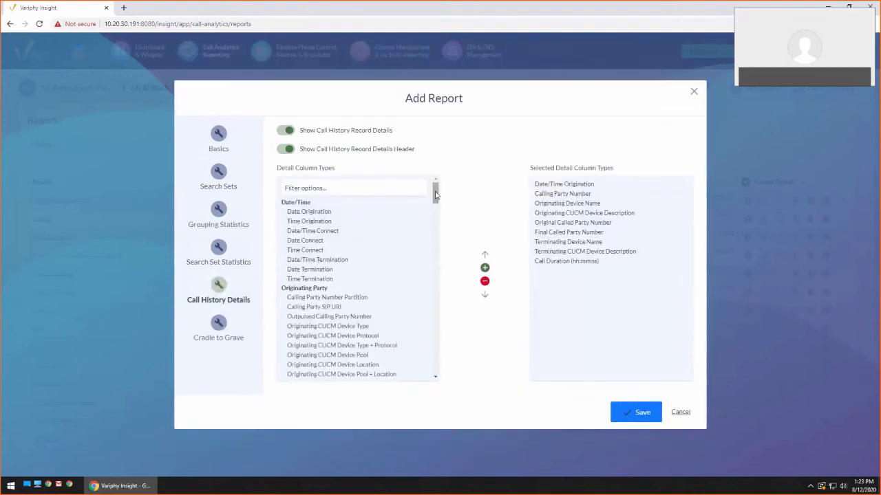
left_click_drag(435, 195, 436, 361)
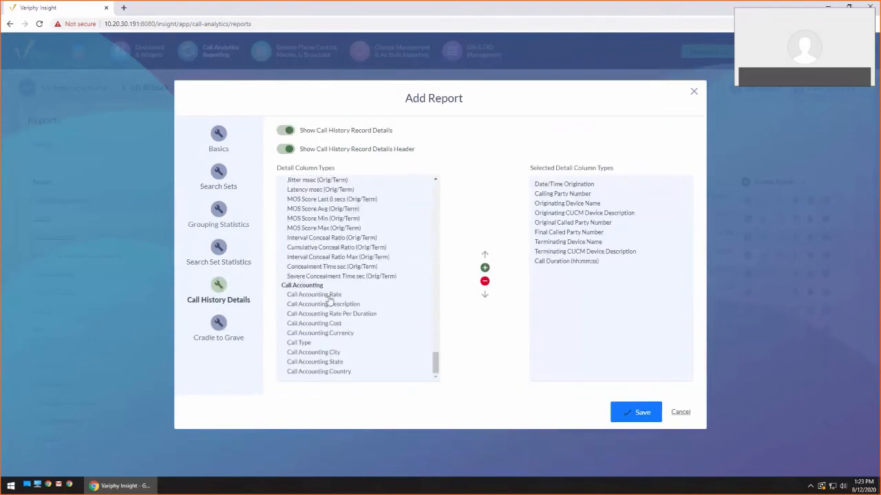
left_click(315, 344)
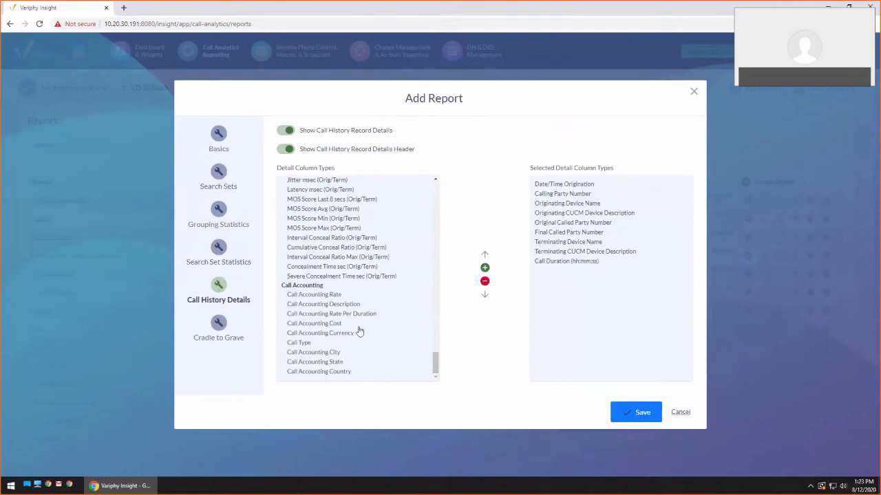
left_click(485, 268)
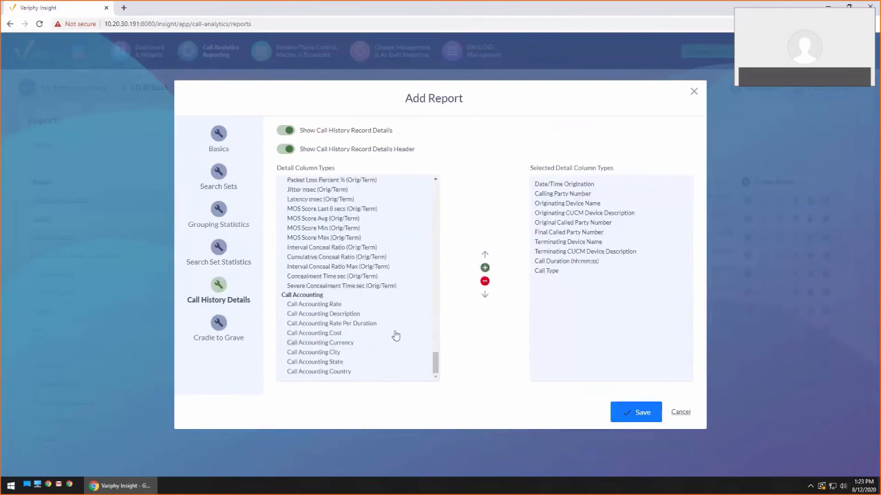
Step: Add Call Accounting Rate Per Duration and Call Accounting Cost to the selected call history detail columns
left_click(321, 335)
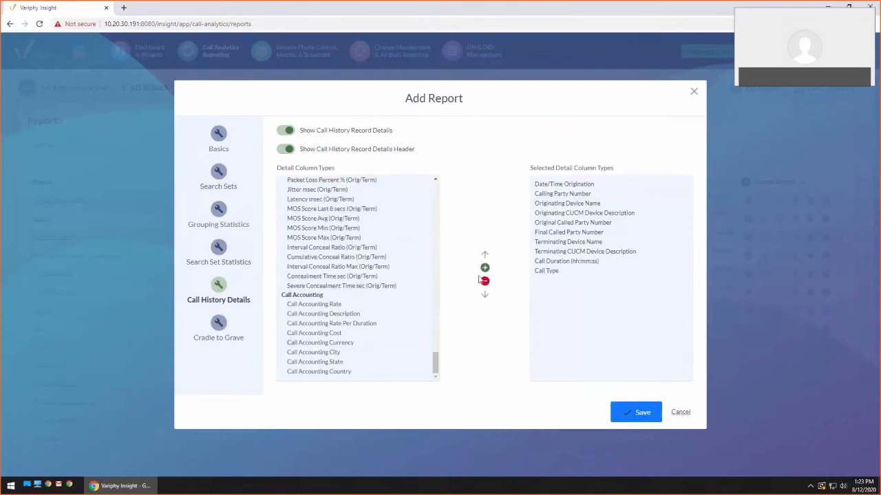
left_click(333, 306)
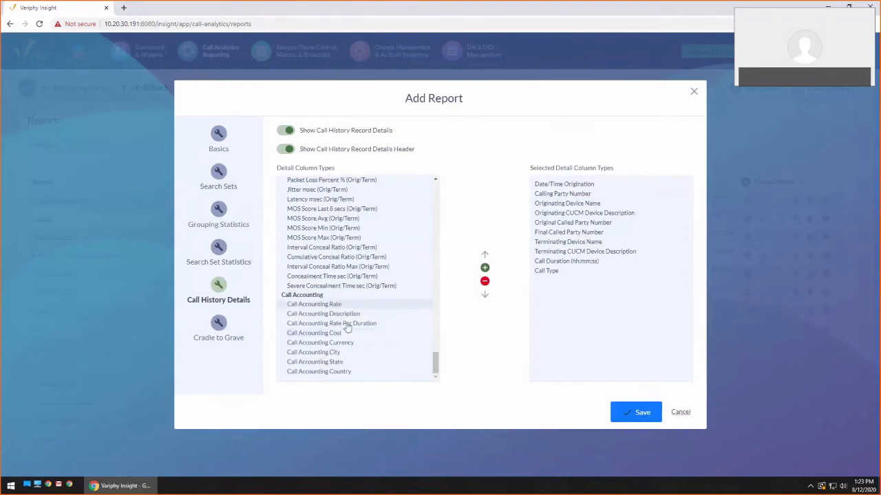
double_click(347, 324)
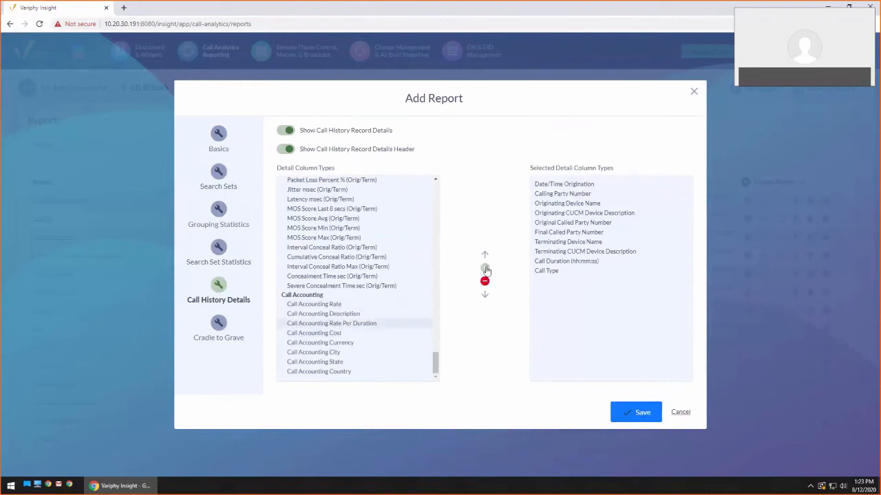
left_click(329, 335)
left_click(484, 267)
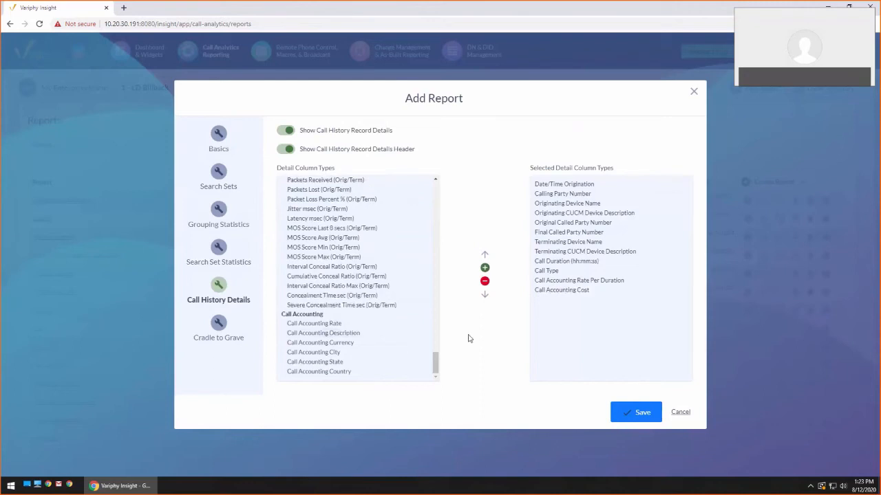
Step: Check the report's name in its basic settings and save the new report
left_click(218, 135)
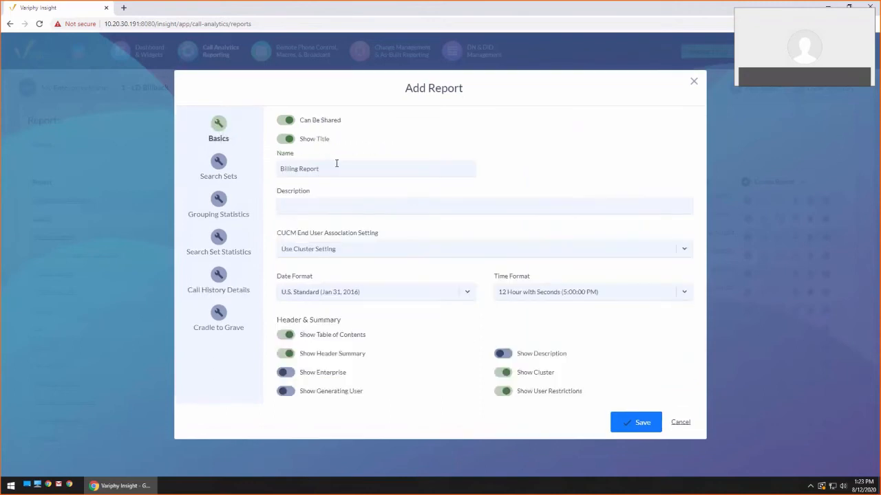
left_click_drag(336, 165, 279, 168)
left_click(633, 421)
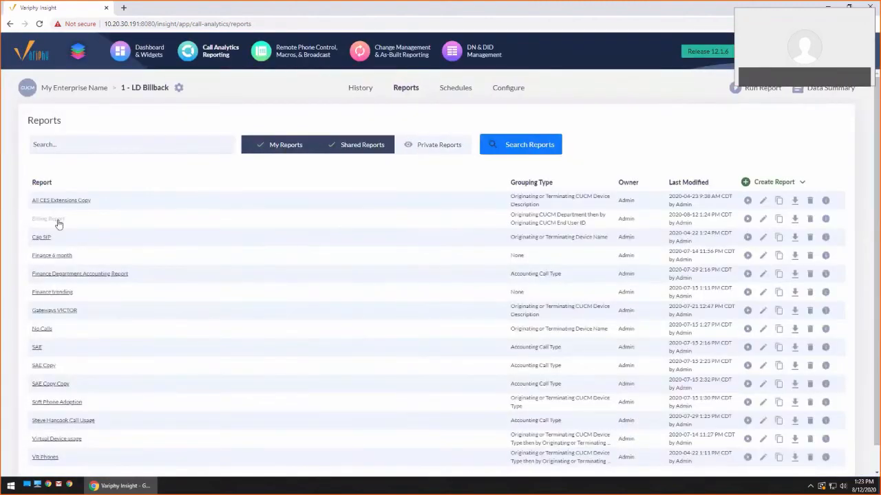
Step: Start a run of Billing Report and set its search time window to Current Month
left_click(747, 218)
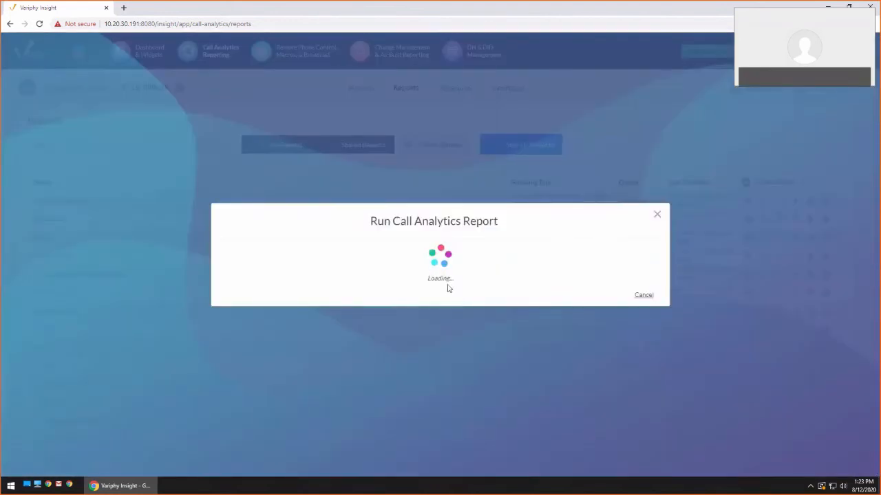
left_click(249, 279)
left_click(411, 213)
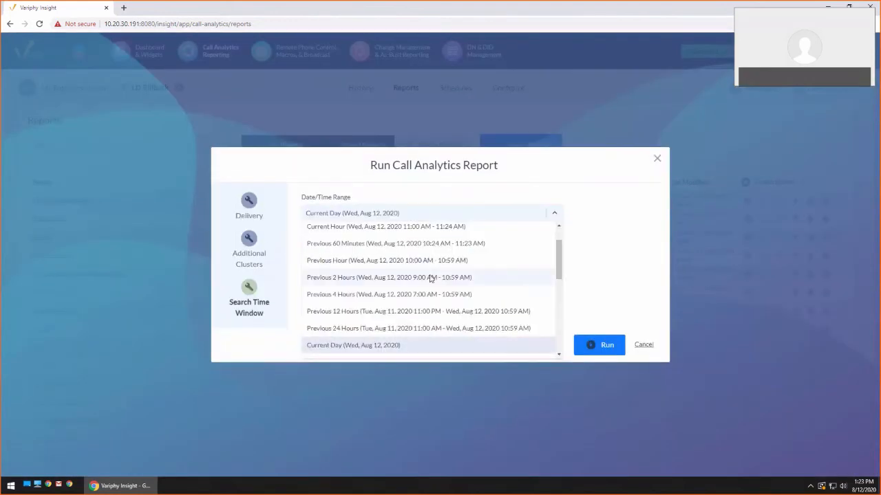
scroll(431, 282, "down", 3)
scroll(370, 336, "down", 2)
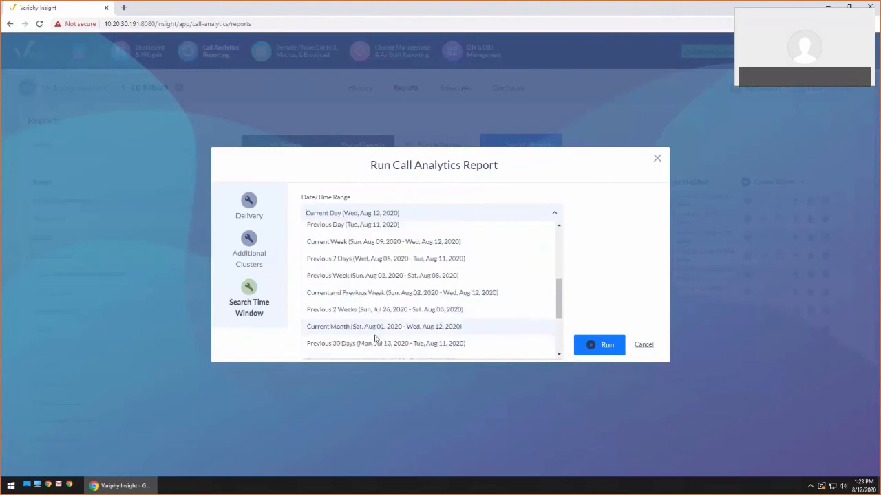
left_click(371, 329)
Step: Set the run's file output format to HTML and run the report as a download
left_click(249, 187)
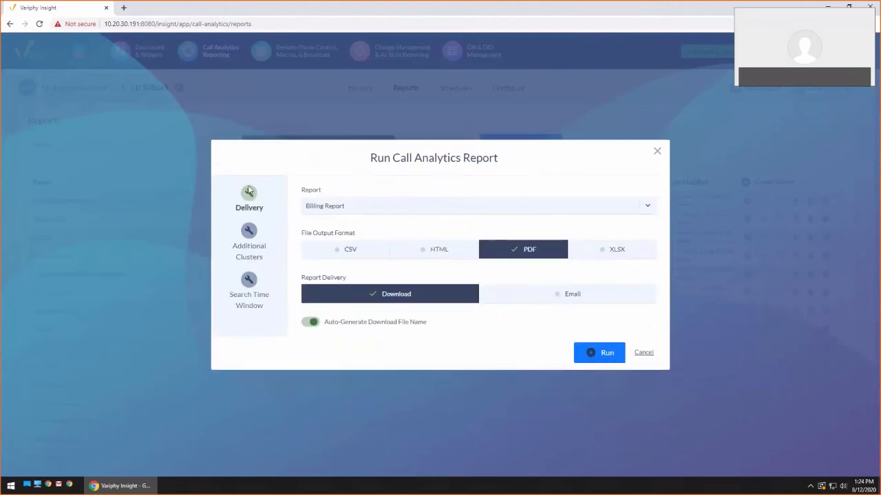
left_click(444, 250)
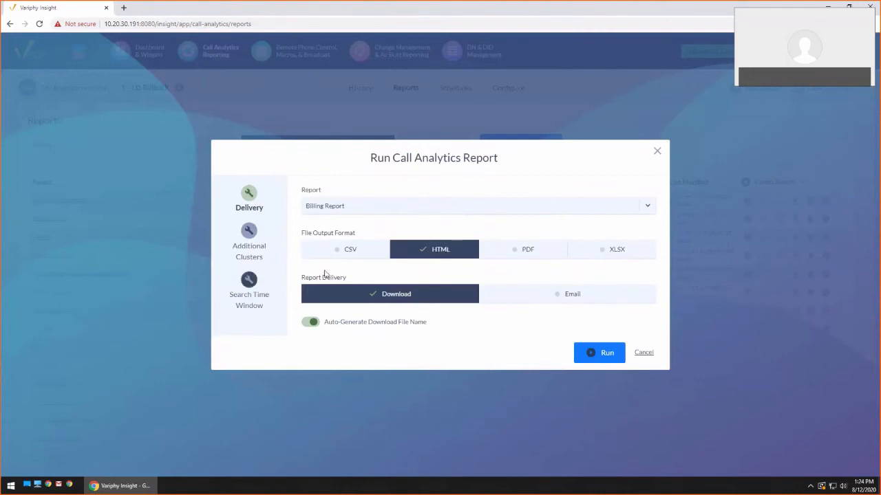
left_click(249, 281)
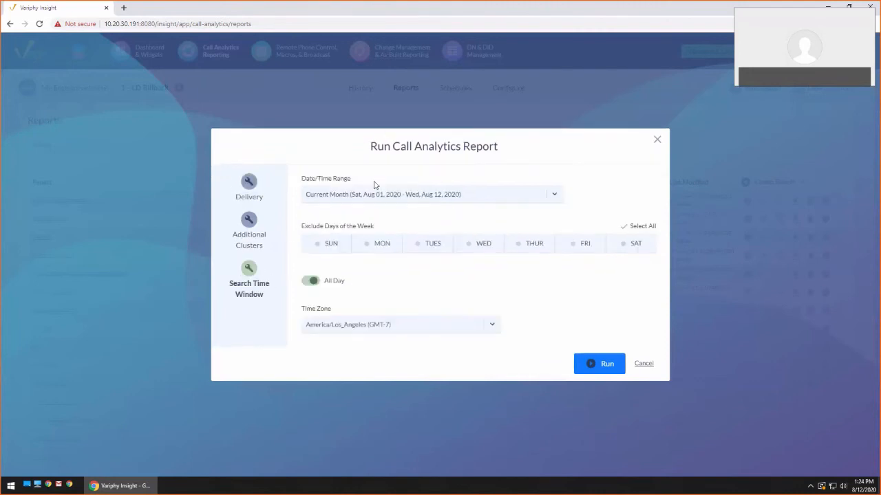
left_click(597, 364)
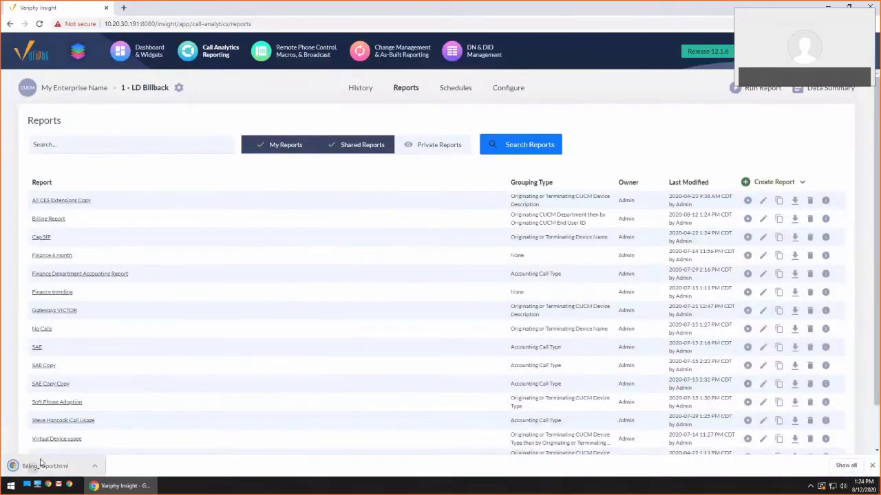
Step: Open the downloaded Billing_Report.html, enlarge it and examine the call counts and accounting costs per department and user
left_click(43, 466)
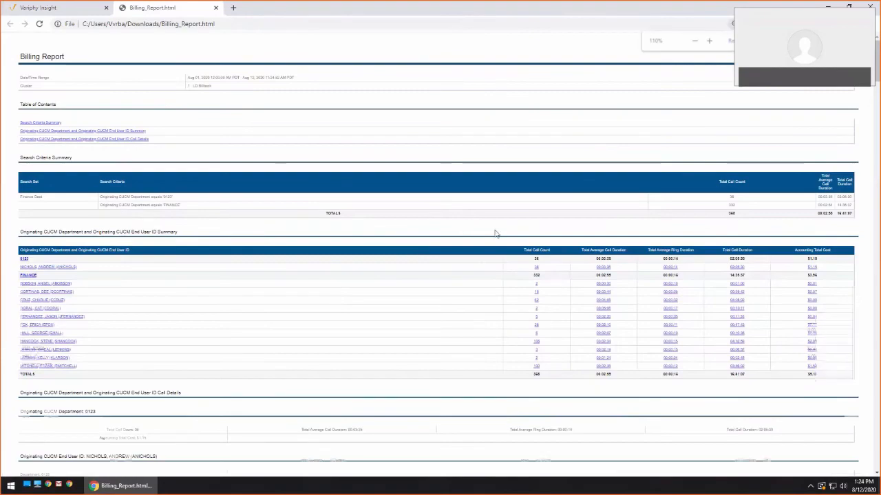
key("ctrl+plus")
key("ctrl+plus")
scroll(500, 239, "down", 3)
scroll(494, 231, "up", 1)
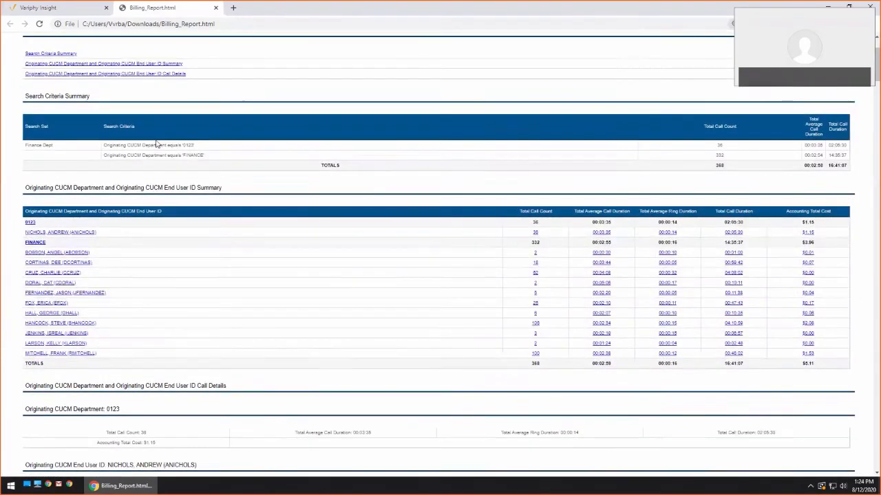
double_click(721, 155)
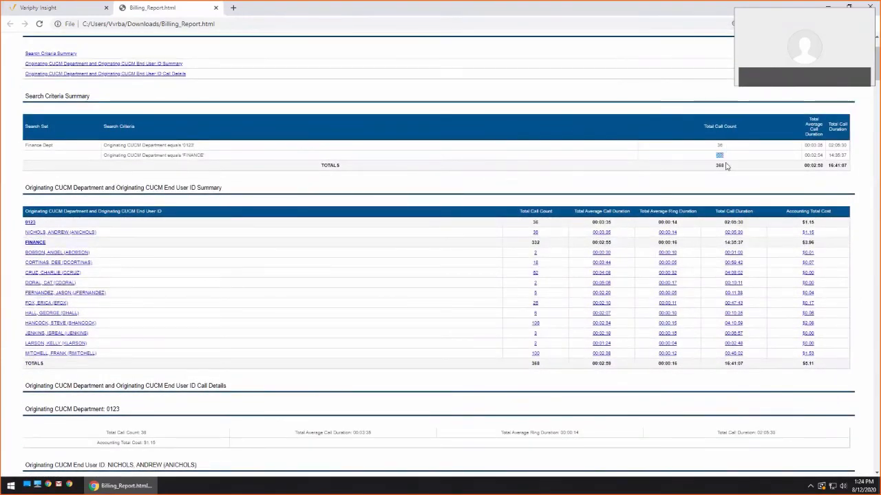
double_click(719, 145)
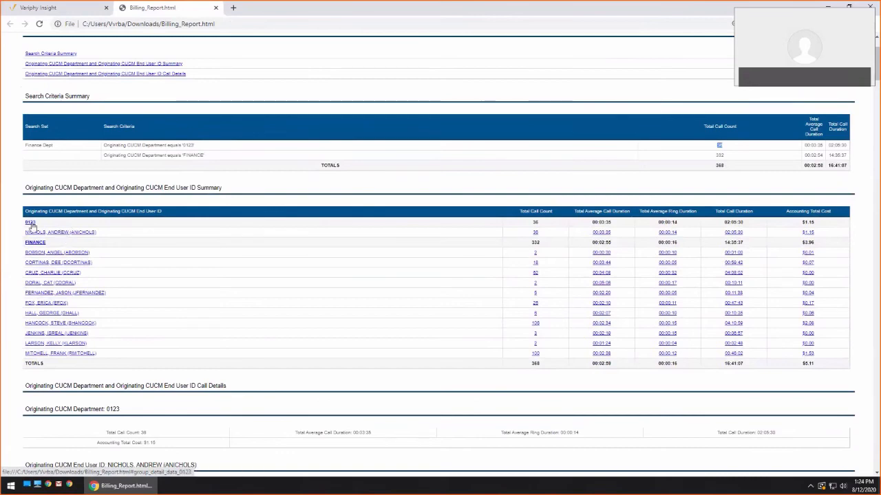
double_click(817, 223)
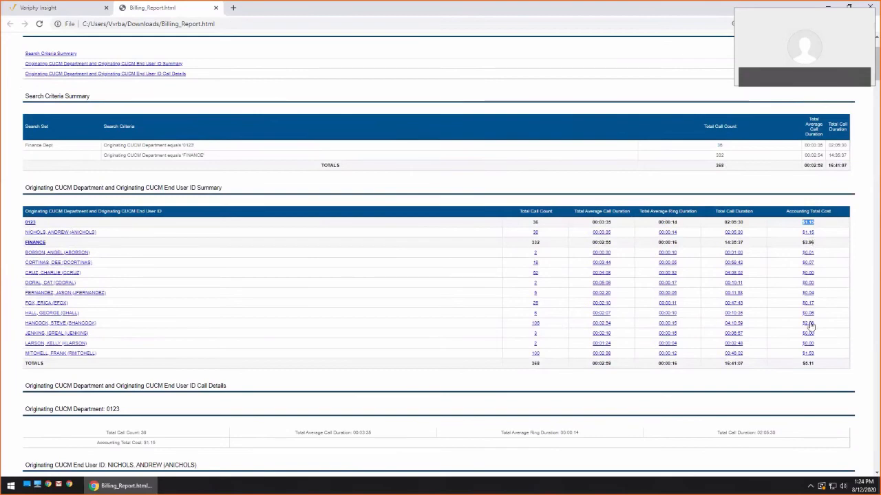
Step: Open the call details of the FINANCE user with the highest accounting cost, examine call types and costs, and return to the summary
left_click(535, 324)
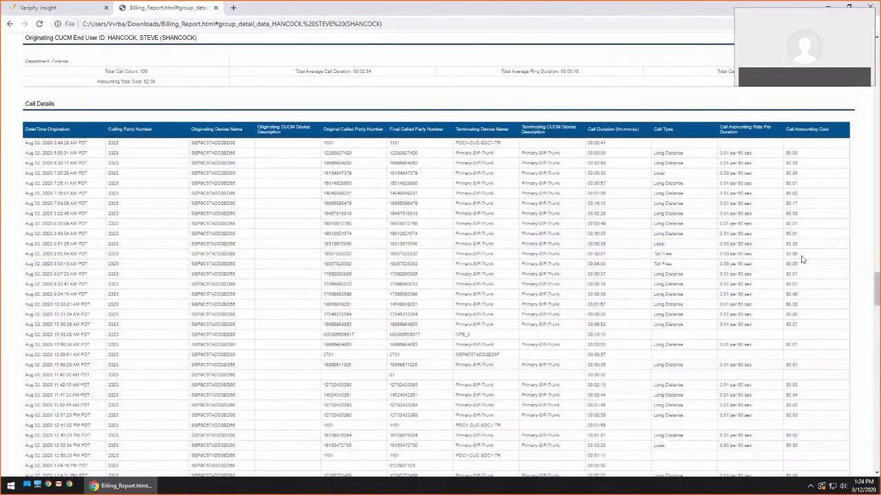
scroll(798, 262, "down", 1)
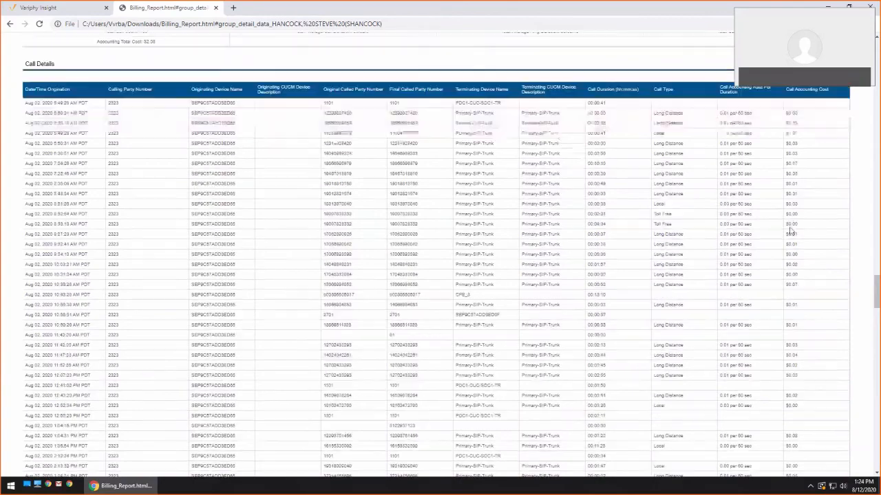
scroll(789, 294, "down", 1)
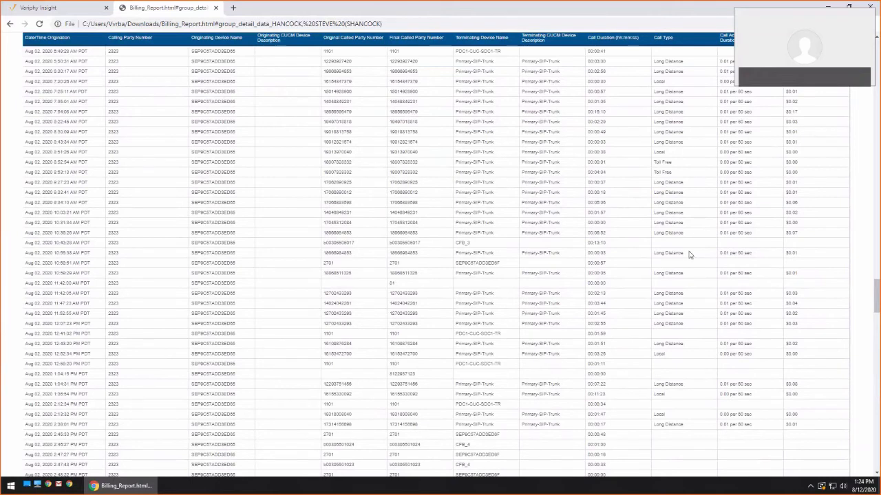
left_click_drag(405, 266, 385, 265)
left_click(666, 337)
scroll(700, 334, "down", 2)
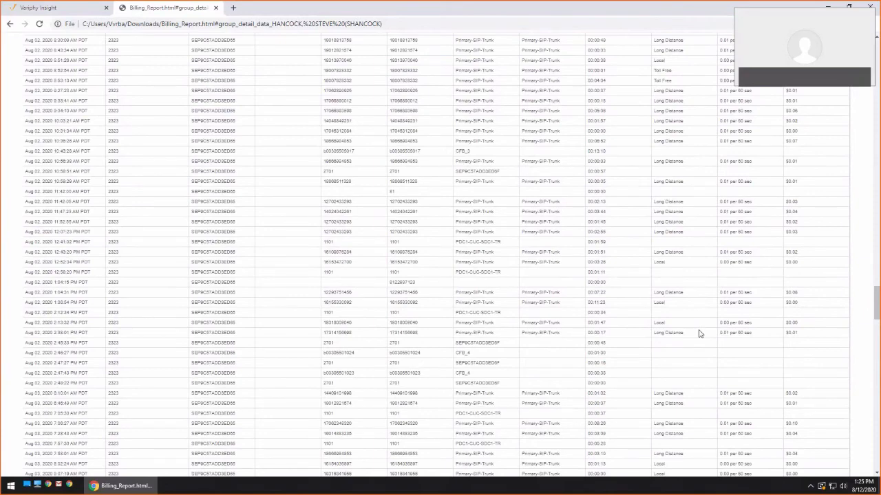
scroll(674, 314, "up", 1)
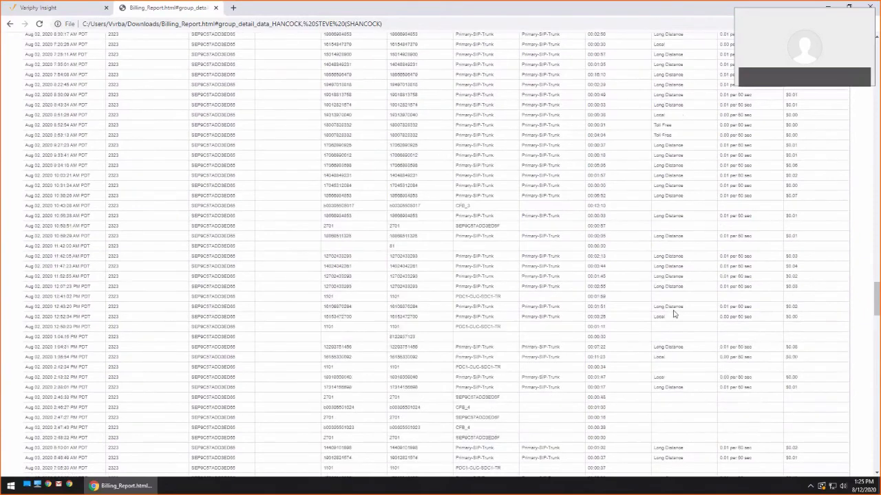
scroll(674, 314, "up", 15)
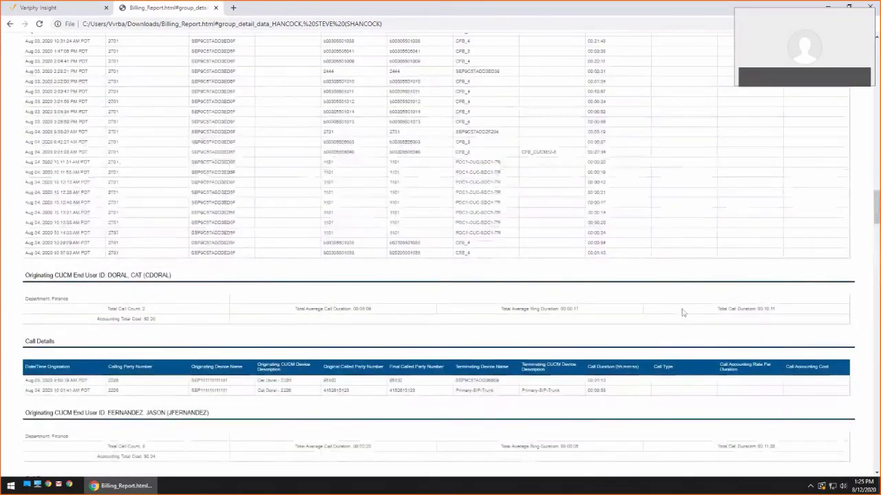
scroll(682, 313, "up", 20)
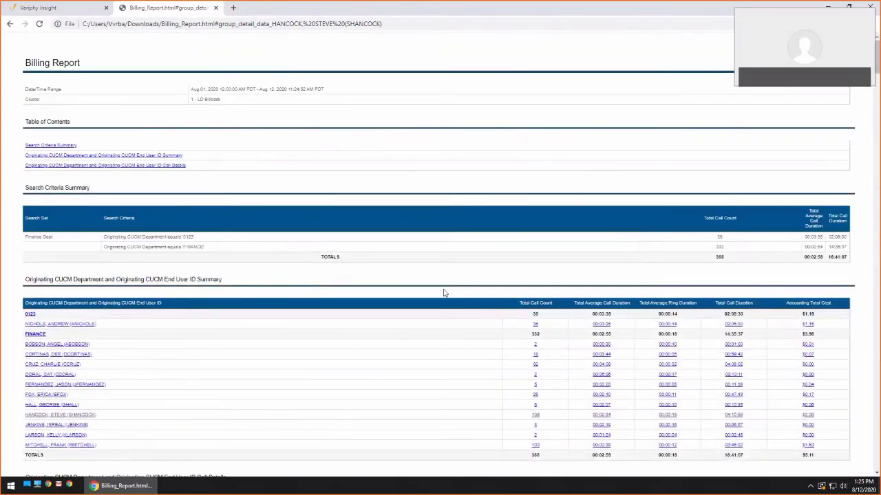
Step: Return to Variphy's report list, duplicate Billing Report and replace "Copy" in the duplicate's name with "Finance"
left_click(78, 7)
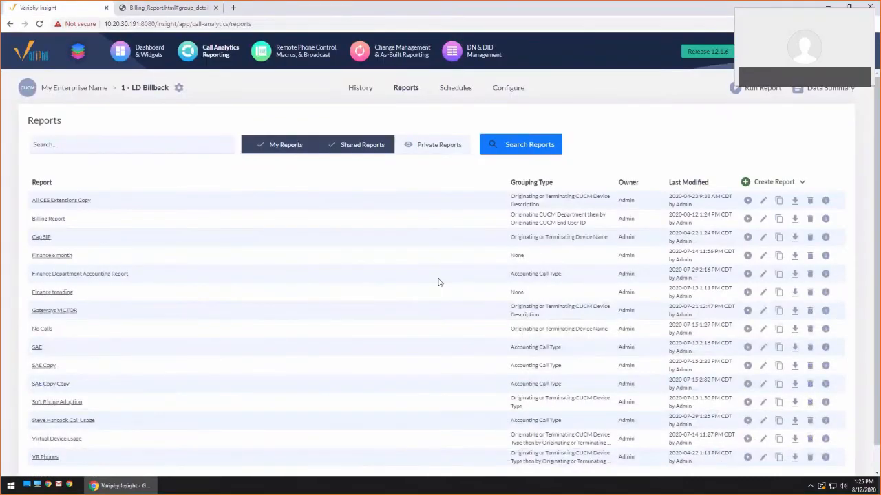
left_click_drag(511, 218, 608, 219)
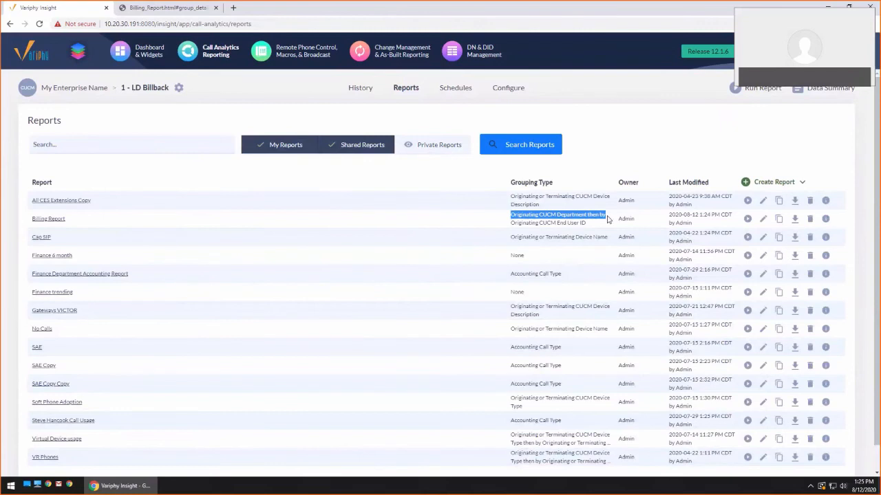
left_click(778, 219)
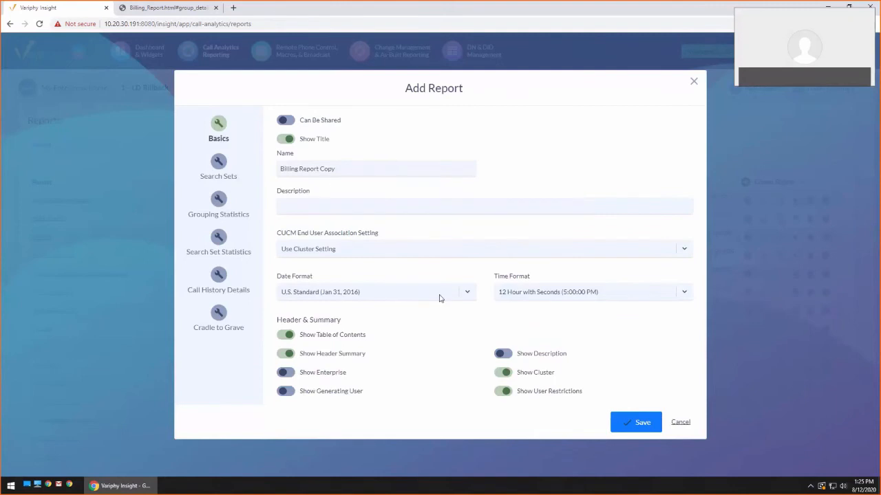
left_click_drag(319, 169, 474, 169)
type("Finance")
Step: Remove 0123 from the duplicate's Originating CUCM Department criterion, keeping FINANCE, and open its grouping statistics
left_click(217, 211)
left_click(217, 157)
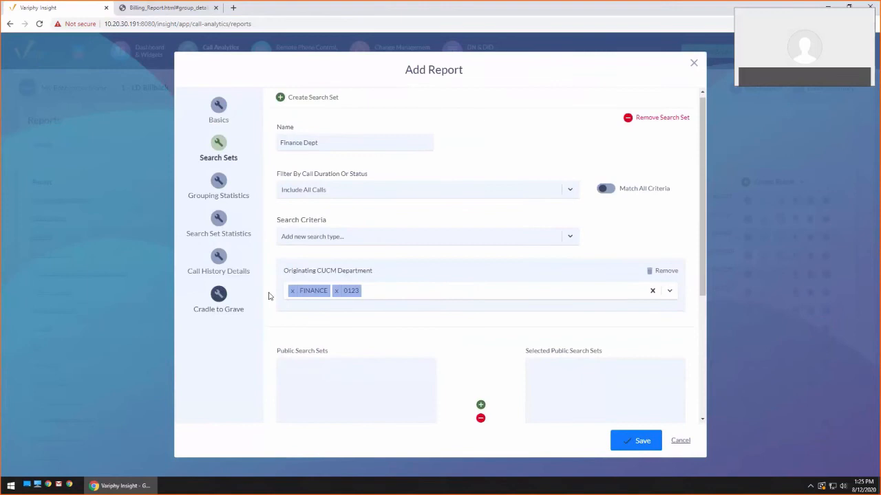
left_click(336, 290)
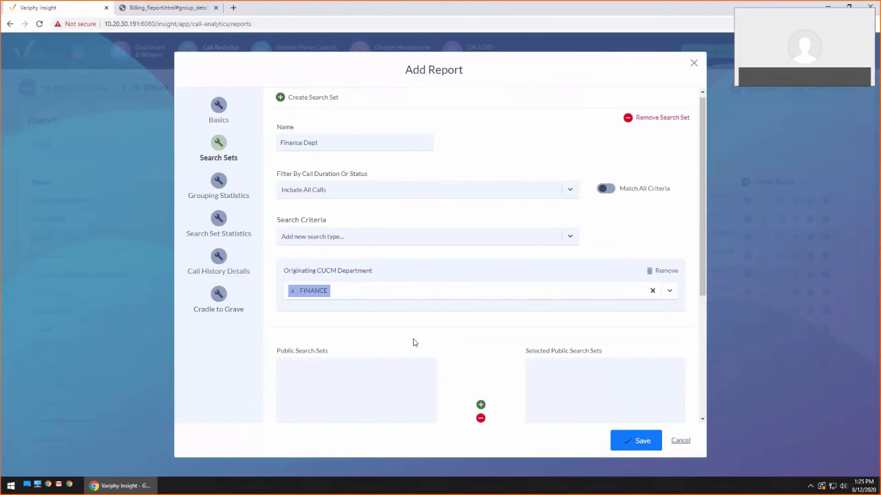
left_click(218, 186)
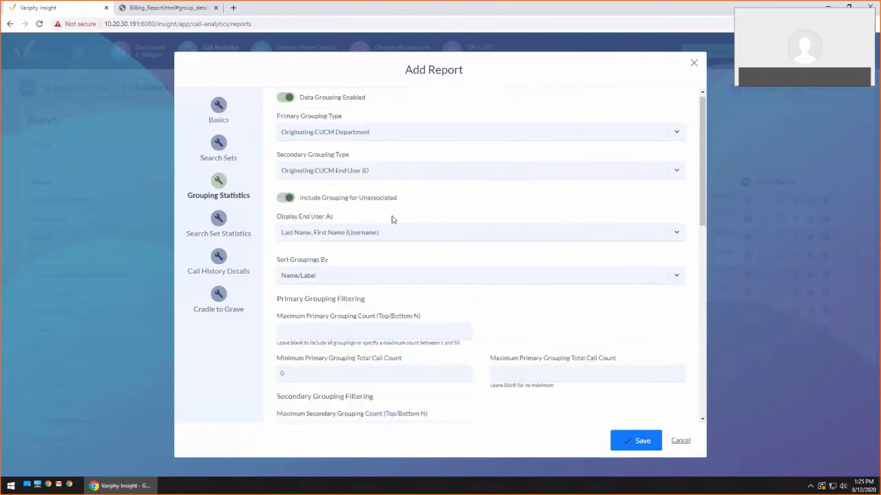
Step: Set the Finance duplicate's Primary Grouping Type to Accounting Call Type
left_click(352, 136)
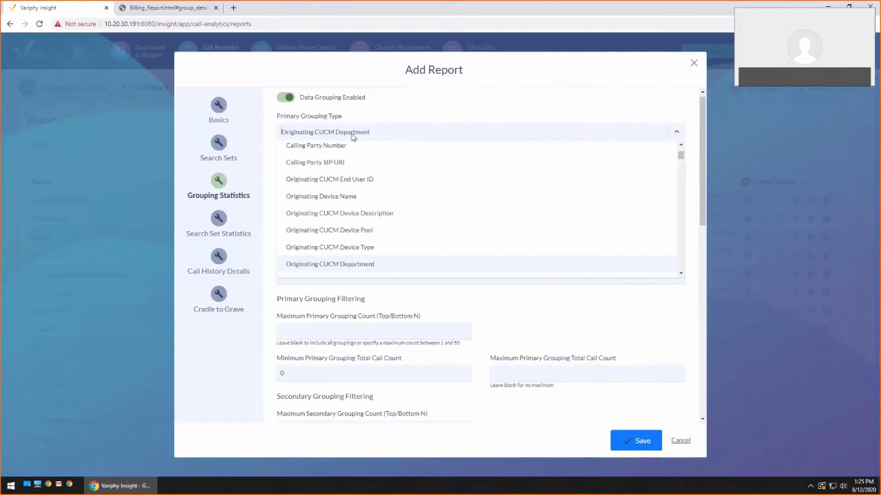
type("acc")
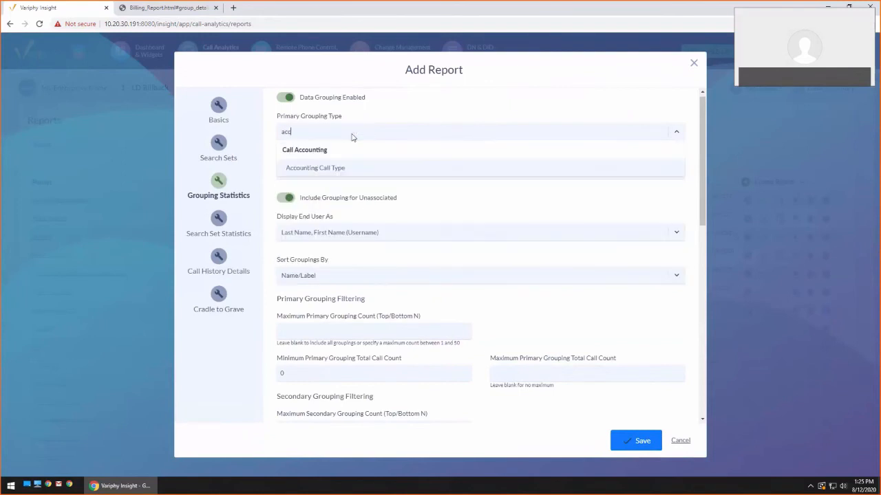
left_click(321, 169)
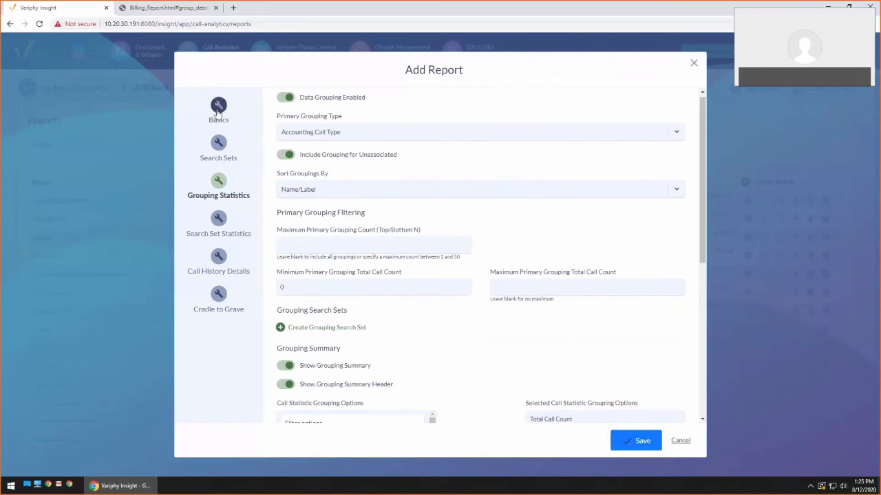
Step: Copy the report name Billing Report Finance from the report's basic settings and save the report
left_click(218, 110)
left_click_drag(280, 172, 342, 171)
right_click(334, 172)
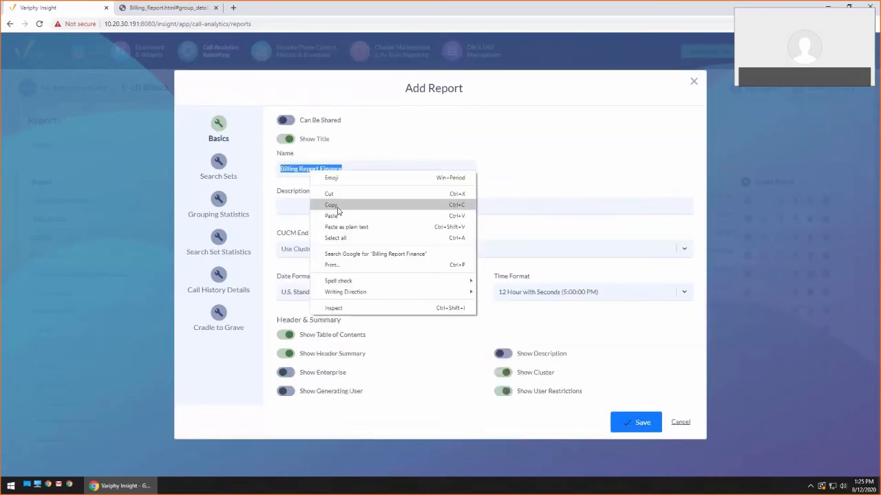
left_click(334, 205)
left_click(635, 422)
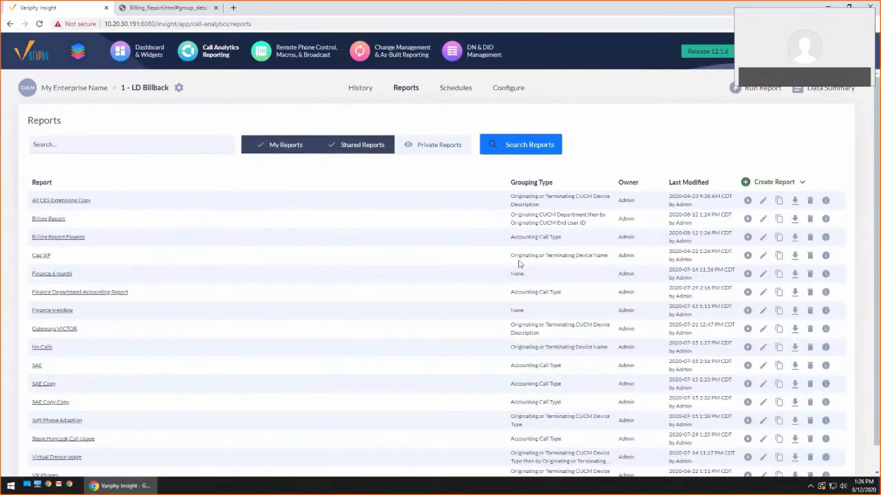
Step: Run Billing Report Finance as an HTML download with the Current Month time window
left_click(747, 237)
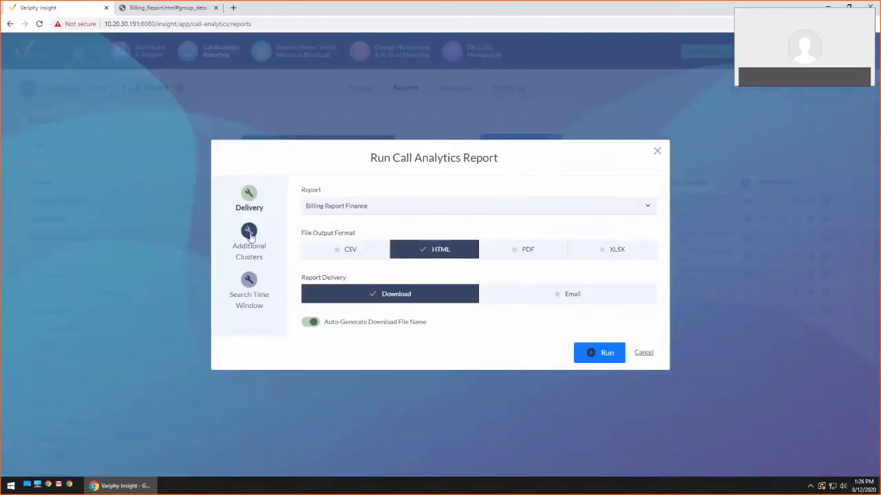
left_click(248, 232)
left_click(250, 290)
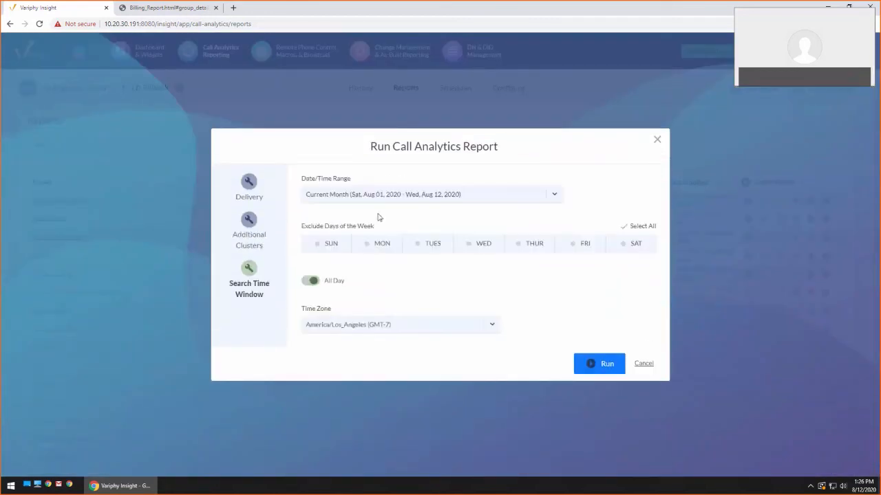
left_click(596, 363)
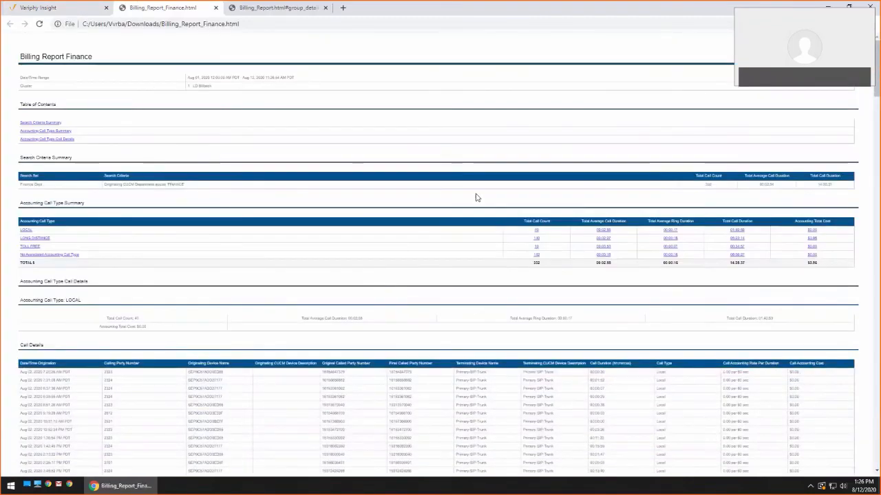
Step: Enlarge the downloaded Billing_Report_Finance.html and examine its FINANCE search criterion, total call count and accounting call type summary
key("ctrl+plus")
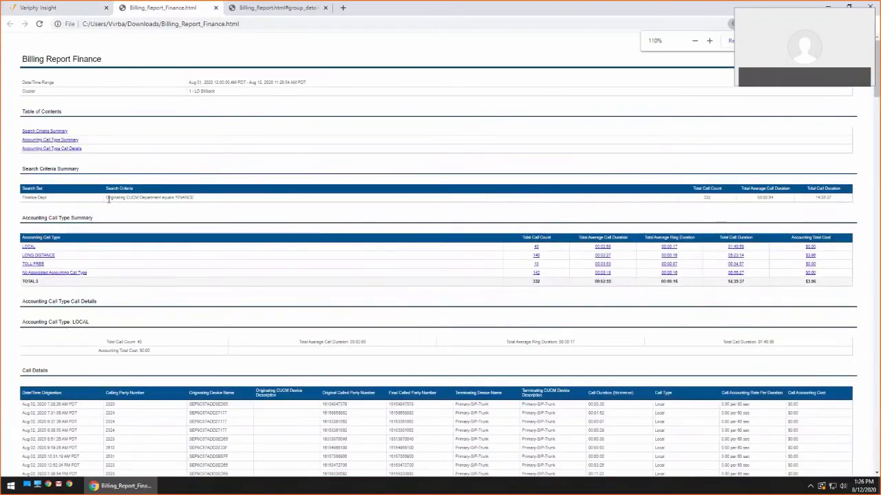
left_click_drag(108, 198, 388, 199)
left_click_drag(702, 198, 723, 200)
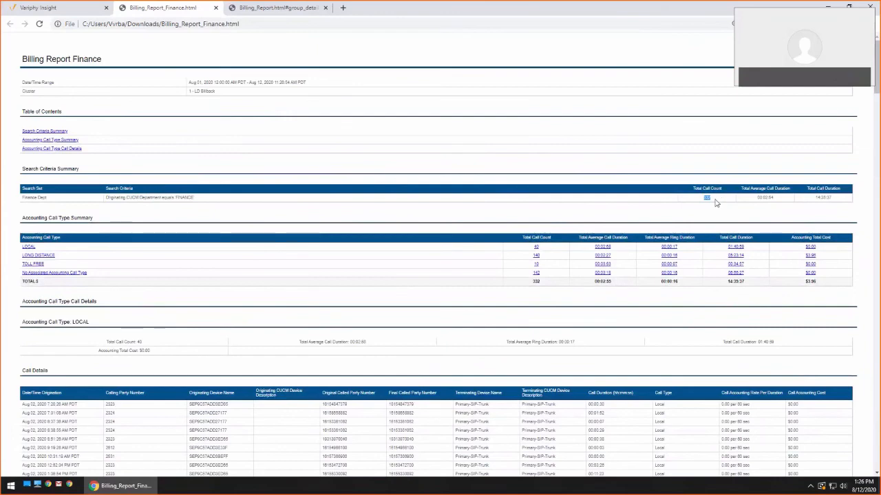
left_click(85, 255)
key("ctrl+plus")
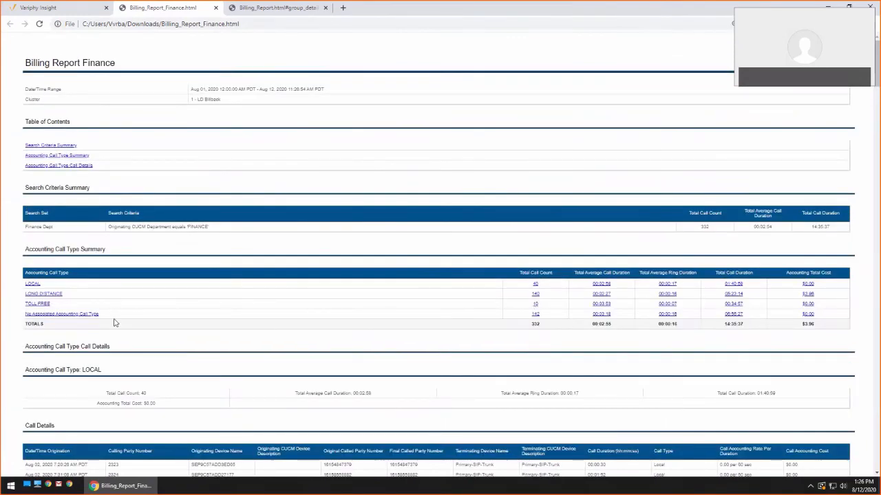
left_click_drag(113, 318, 36, 311)
left_click(161, 314)
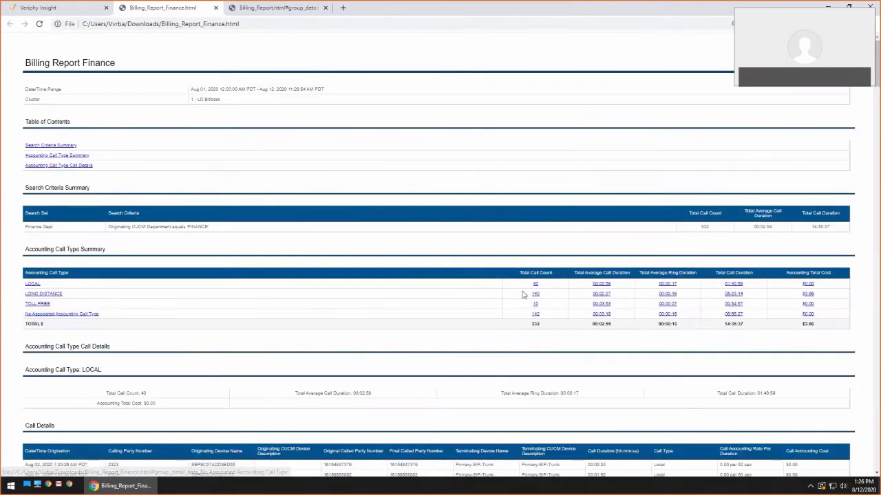
Step: Open the call details for No Associated Accounting Call Type, examine the final called party numbers, and return to the summary
left_click(534, 315)
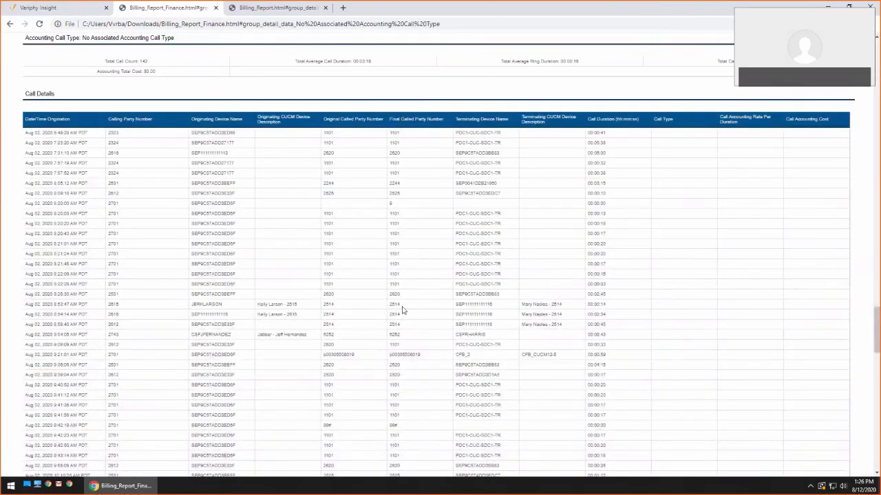
left_click_drag(428, 358, 387, 359)
scroll(434, 350, "down", 3)
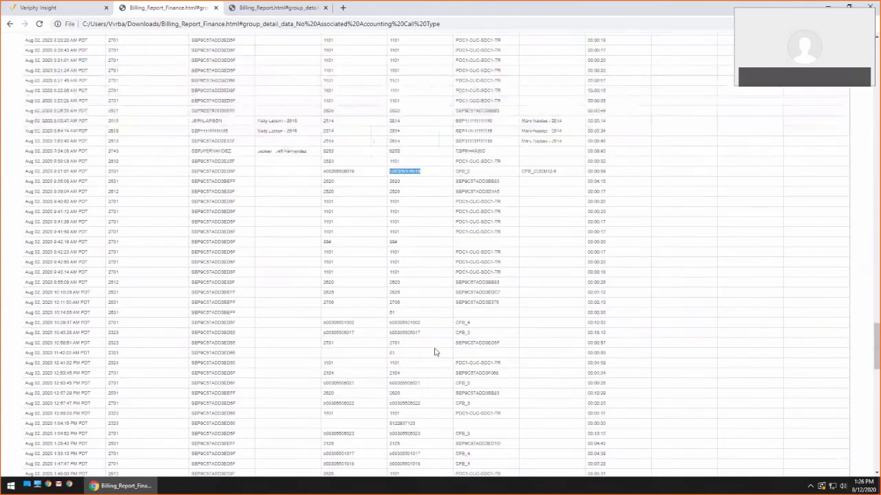
scroll(432, 295, "up", 2)
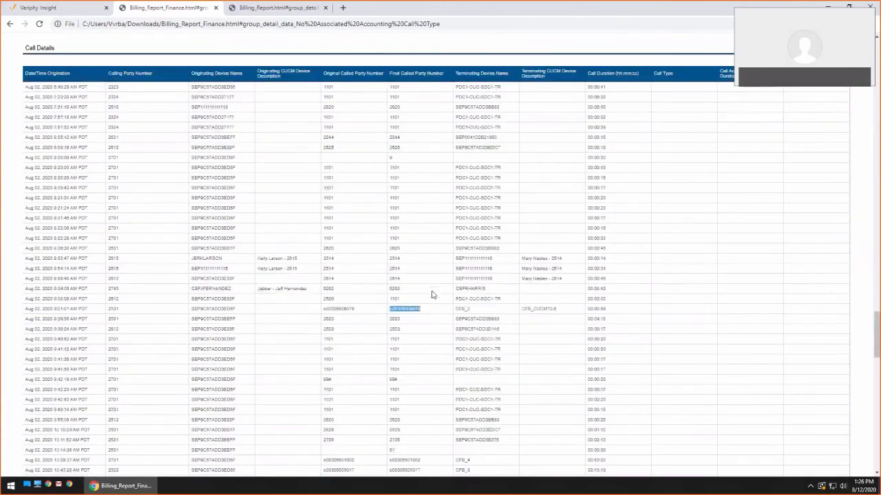
left_click_drag(401, 169, 382, 170)
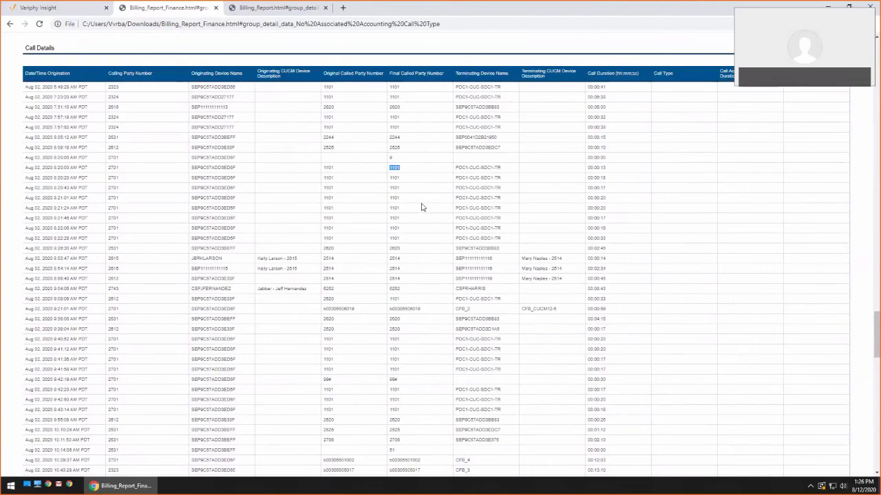
left_click_drag(877, 333, 877, 60)
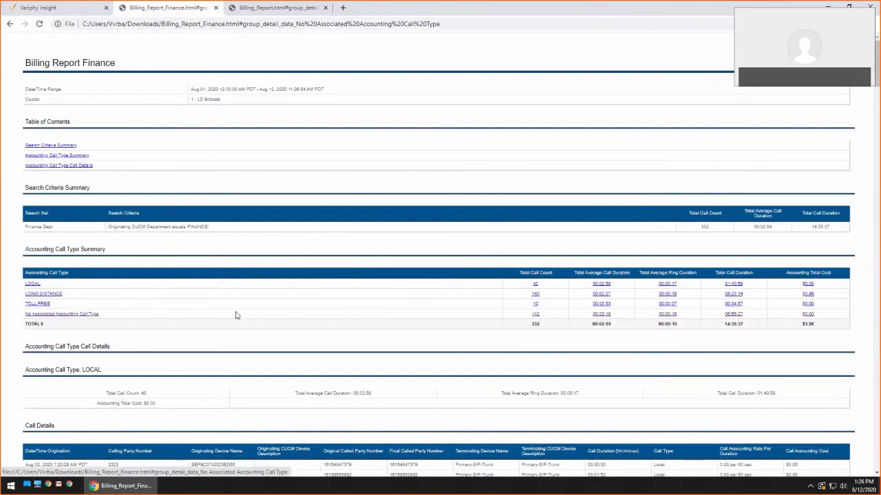
Step: Reopen the unassociated call type's details, and switch back to Variphy to view the call history search results
left_click(535, 314)
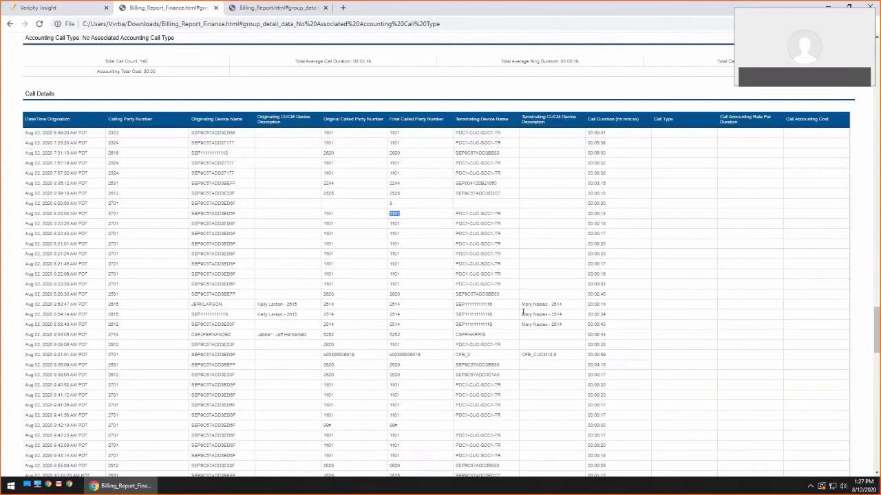
scroll(543, 285, "up", 2)
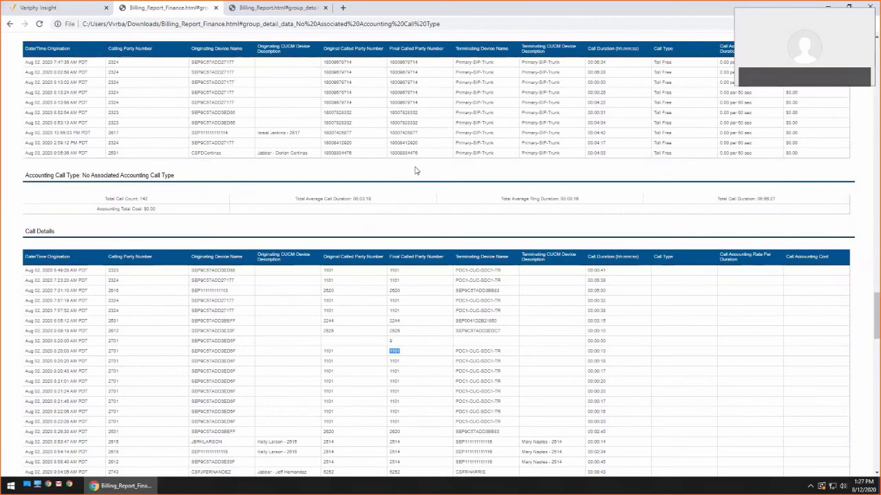
left_click(77, 9)
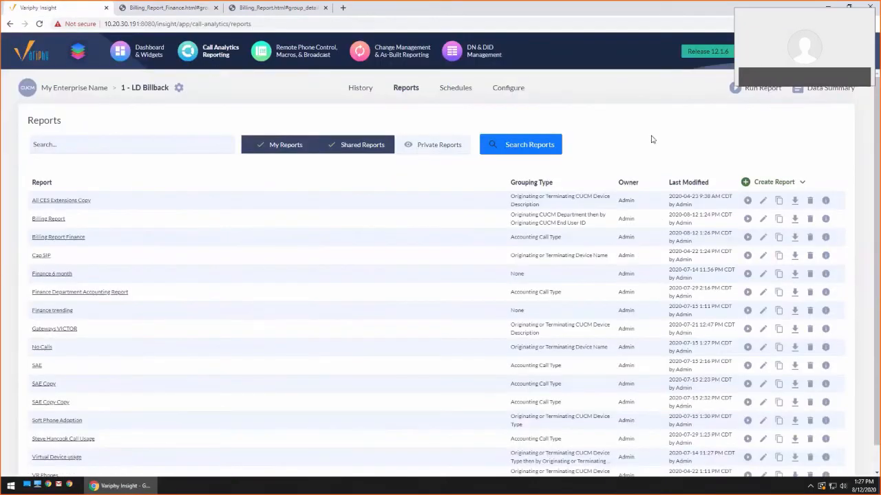
left_click(360, 89)
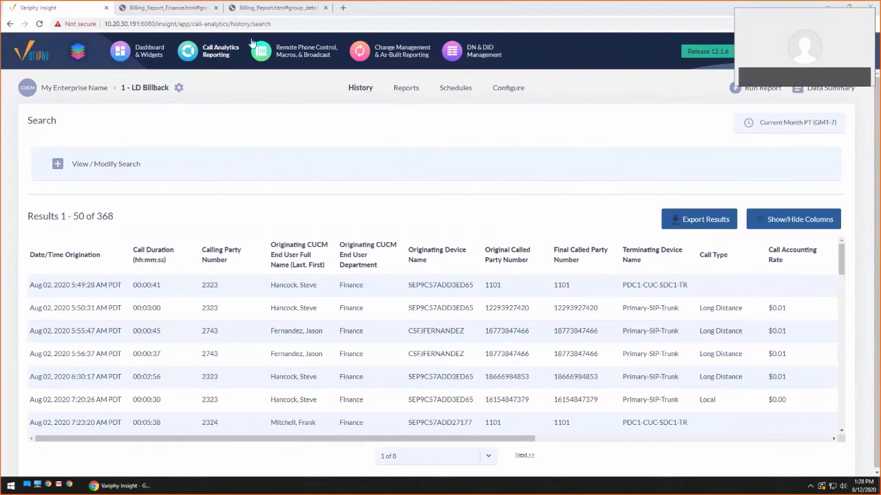
Step: Return to the Billing_Report_Finance.html summary and review its search criterion, accounting call types and per-call rates
left_click(198, 9)
scroll(559, 311, "up", 20)
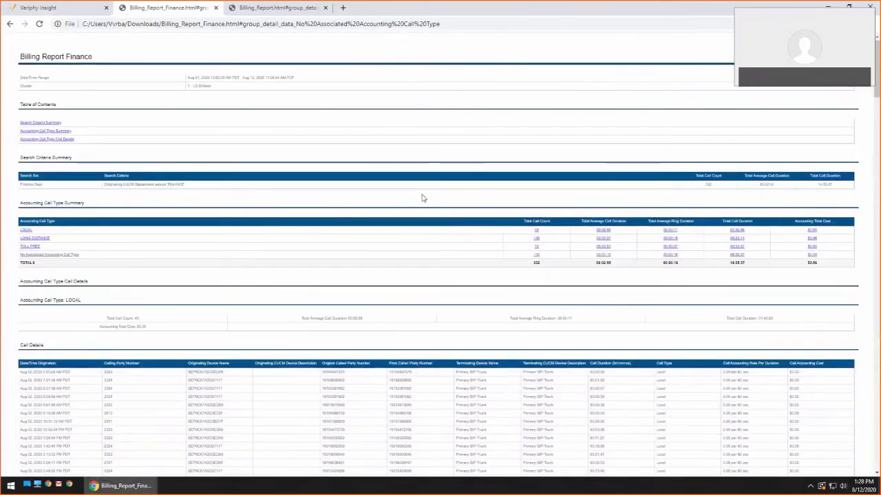
left_click_drag(186, 184, 103, 184)
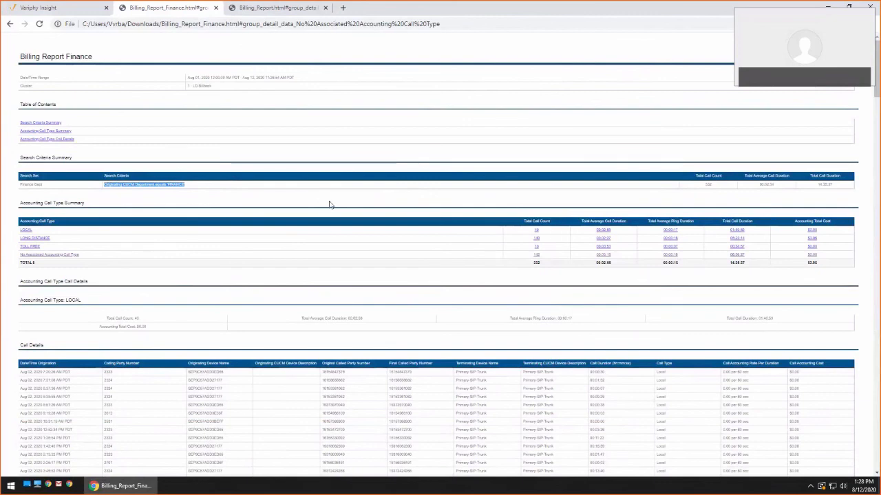
left_click(20, 224)
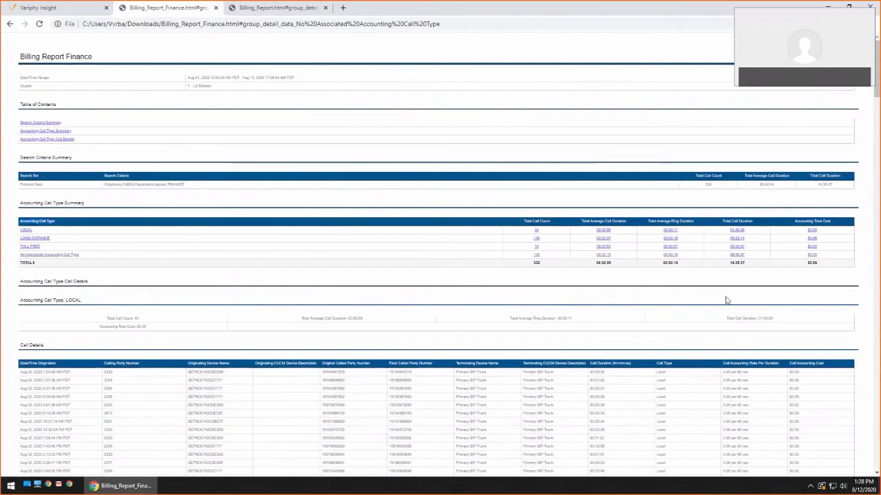
scroll(747, 370, "down", 1)
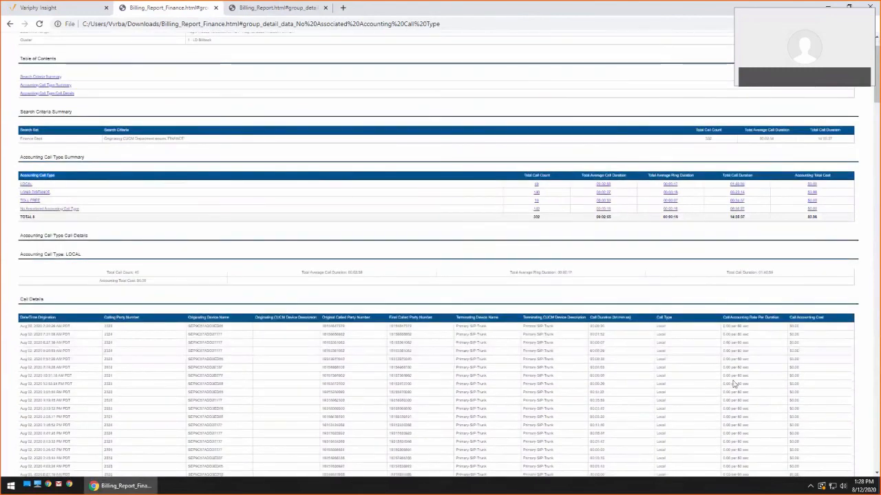
scroll(734, 385, "up", 1)
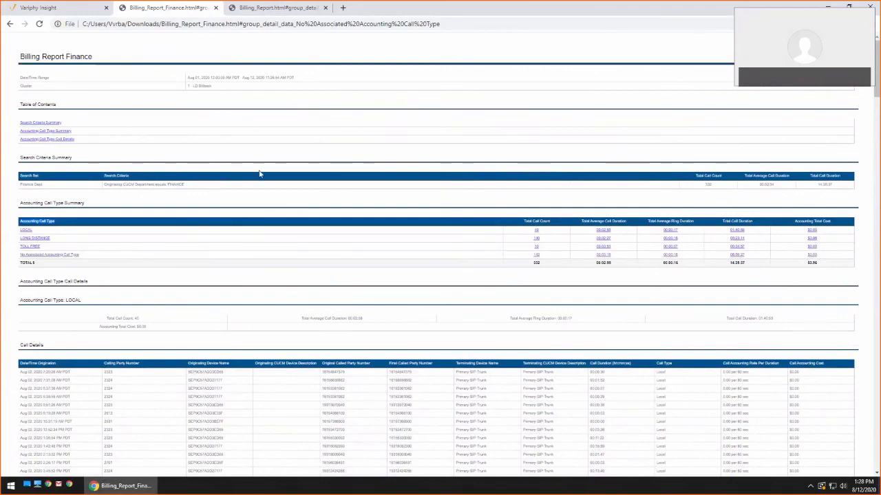
Step: Switch back to Variphy and open the Local_LD_INTL rate table for editing from the configured rate tables
left_click(83, 12)
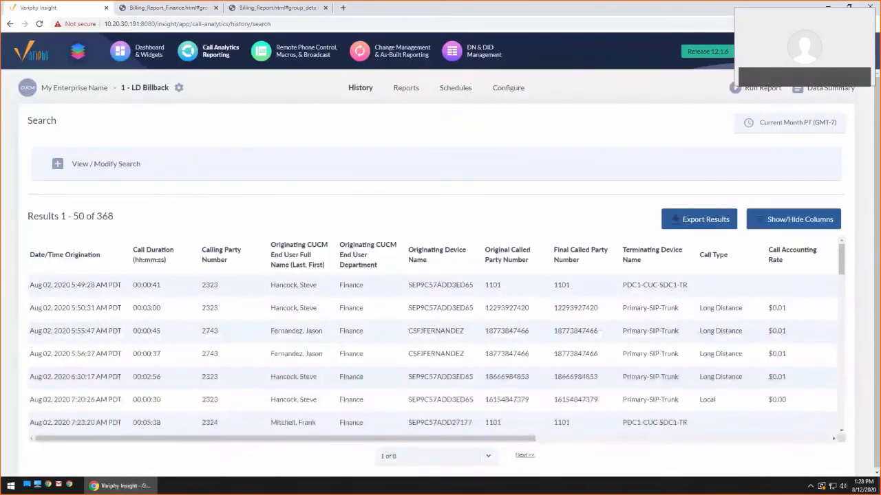
mouse_move(508, 87)
left_click(743, 215)
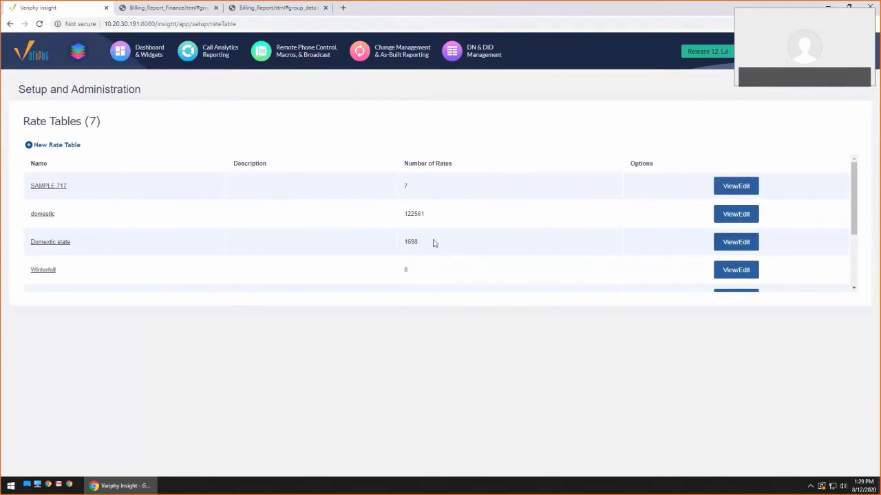
scroll(440, 242, "down", 3)
left_click(732, 268)
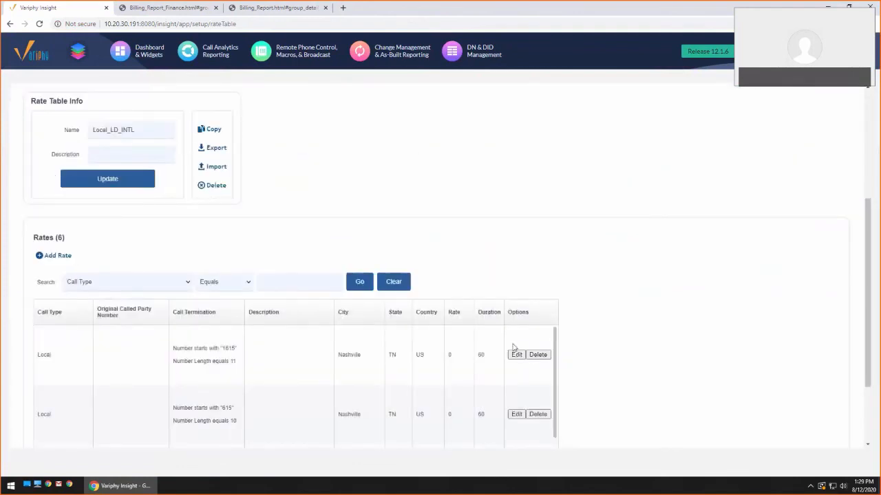
Step: Open the Local rate for numbers starting with 1615 and review its Final Called Party Number and other matching rules
left_click(517, 356)
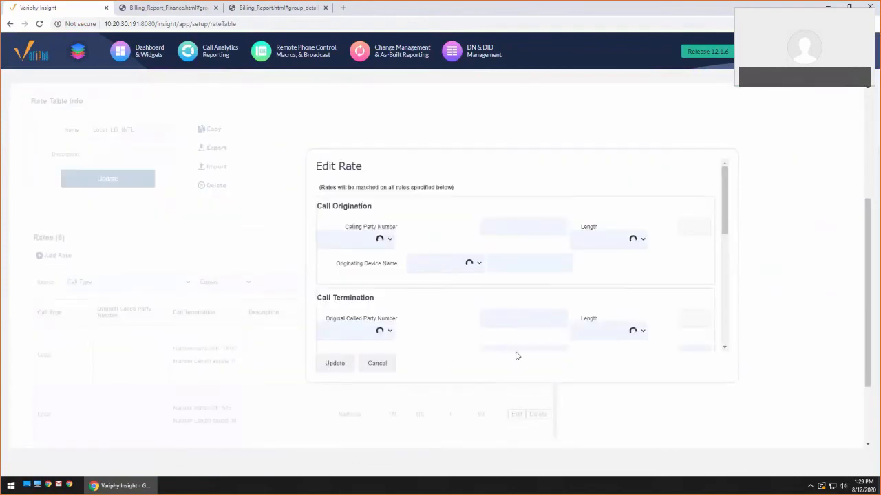
scroll(578, 293, "down", 1)
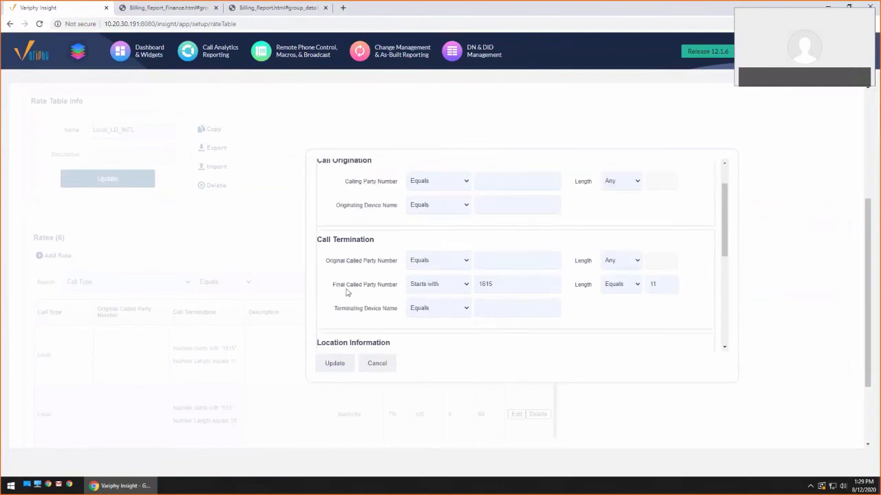
left_click_drag(333, 284, 436, 288)
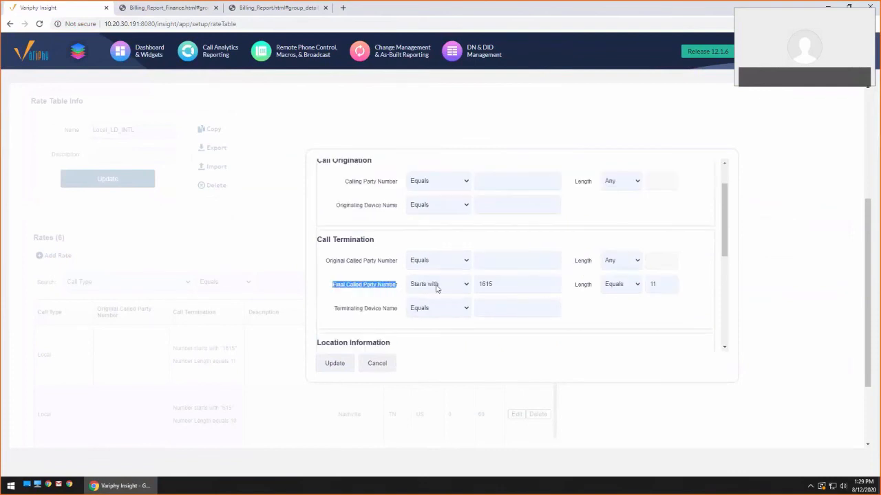
scroll(597, 322, "up", 1)
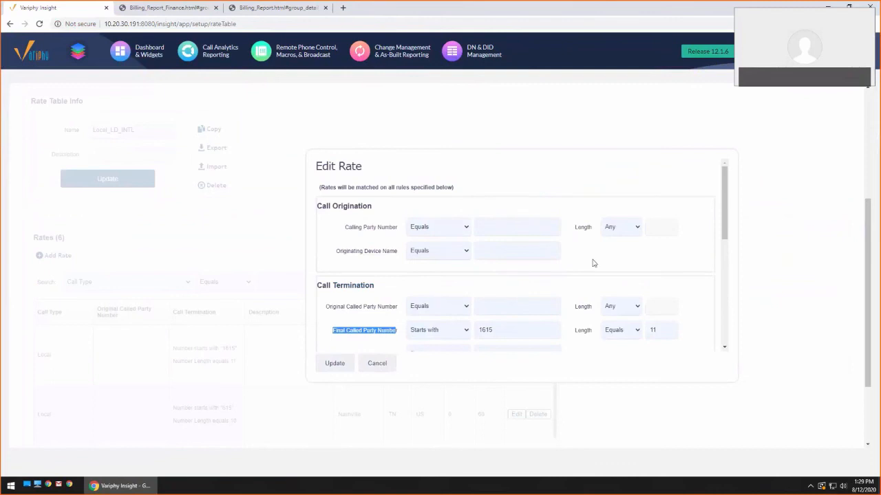
Step: Set the rate's Calling Party Number rule under Call Origination to 1312
left_click(507, 228)
key("Down")
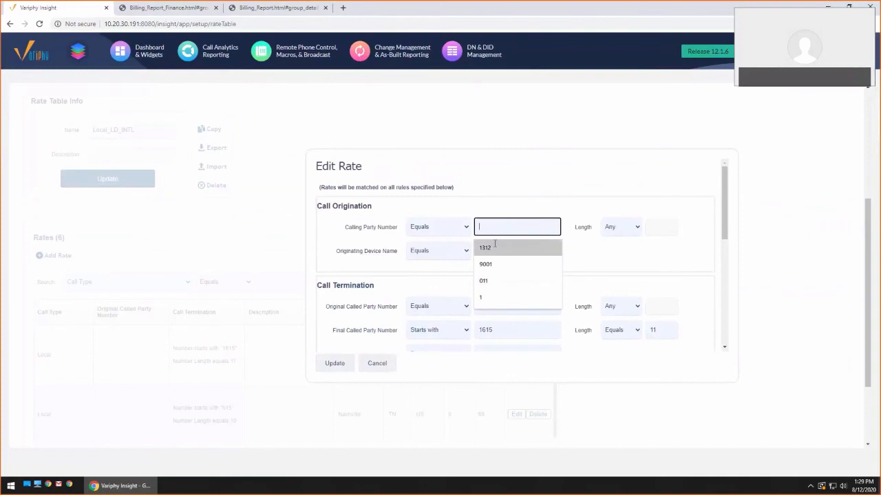
key("Return")
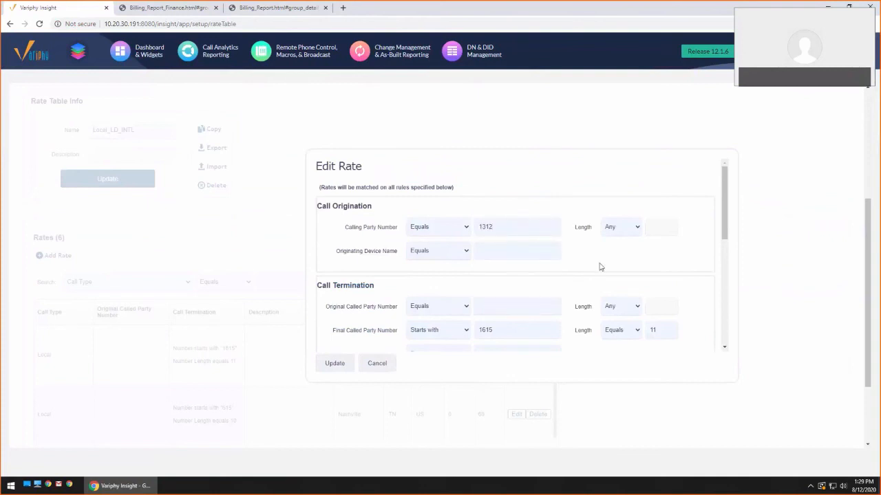
Step: Leave the rate editor without updating, export the Local_LD_INTL rate table and open local_ld_intl.csv in Excel
left_click(515, 252)
left_click(791, 238)
scroll(709, 333, "up", 1)
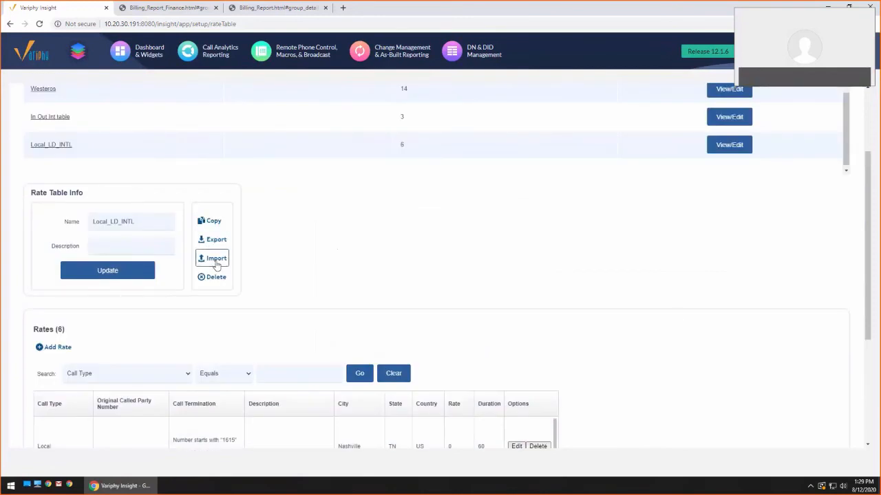
left_click(210, 239)
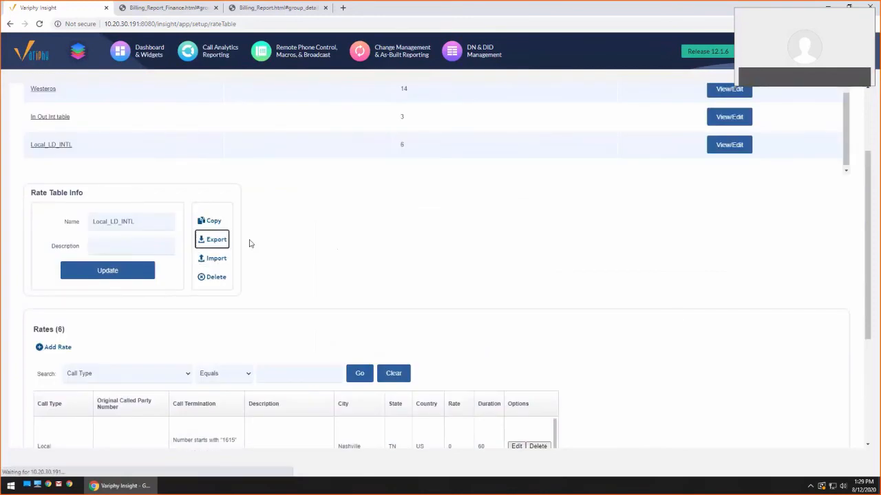
left_click(41, 466)
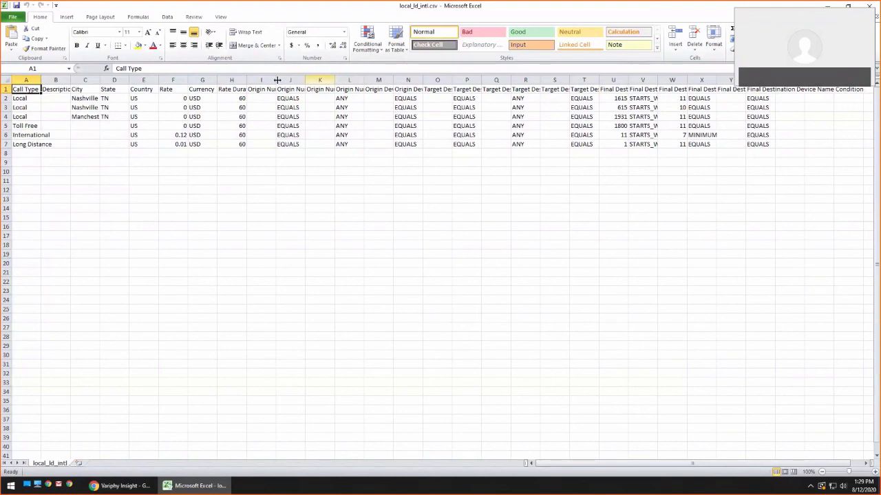
Step: Enter 1234 in I2 and 45656 in I3 for the first two Local rates and close local_ld_intl.csv without saving
left_click(265, 98)
type("123")
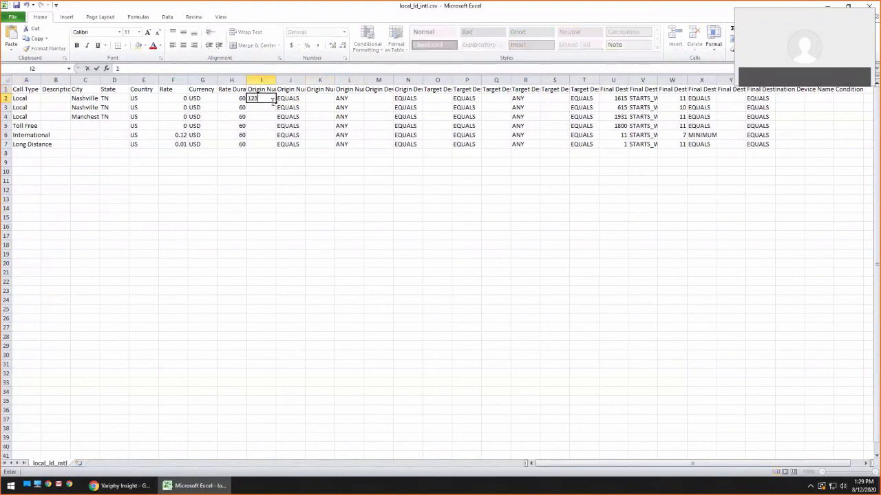
type("4")
key("Return")
type("456")
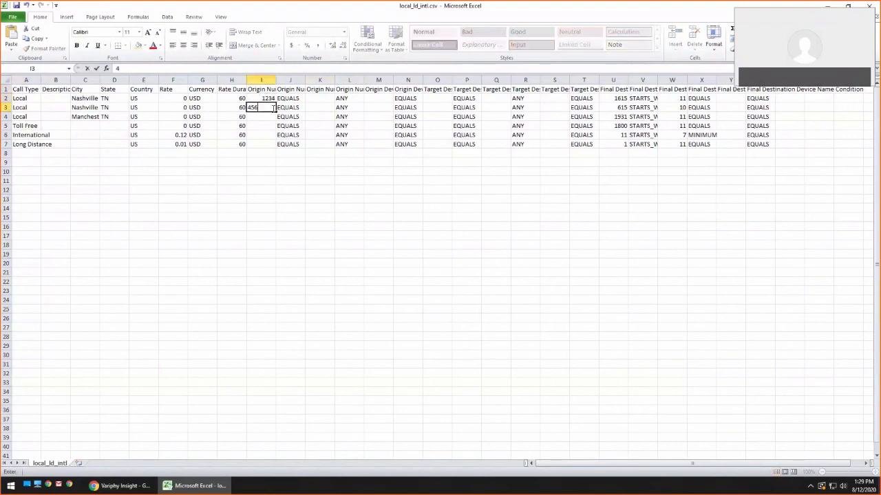
type("56")
key("Return")
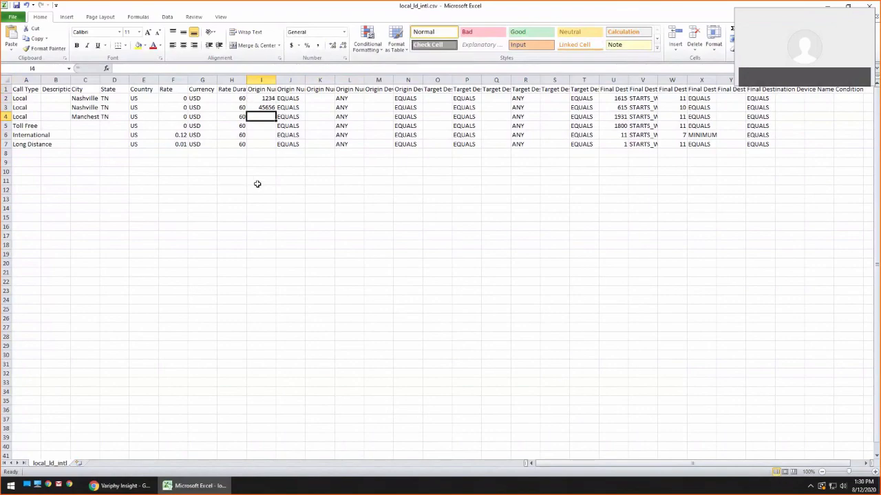
left_click(869, 5)
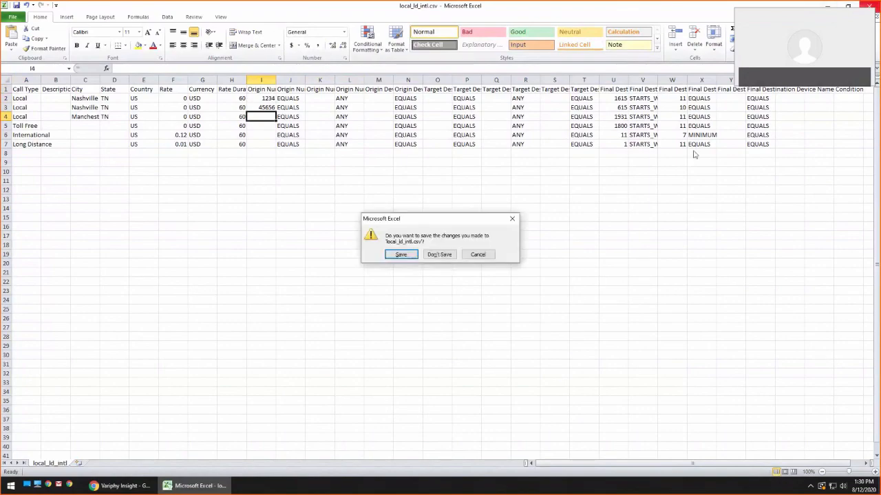
left_click(437, 253)
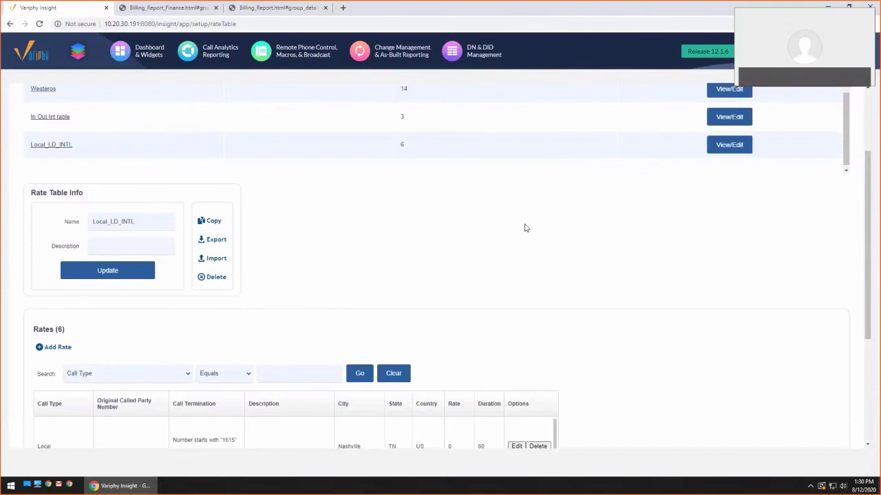
Step: Review the list of rate tables and the Local, Toll Free and other rates defined in the Local_LD_INTL table
scroll(527, 245, "up", 2)
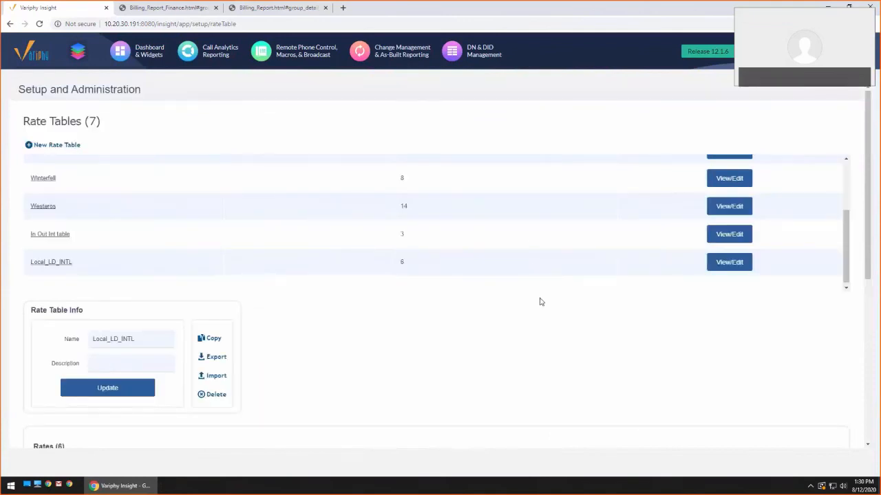
scroll(539, 280, "up", 3)
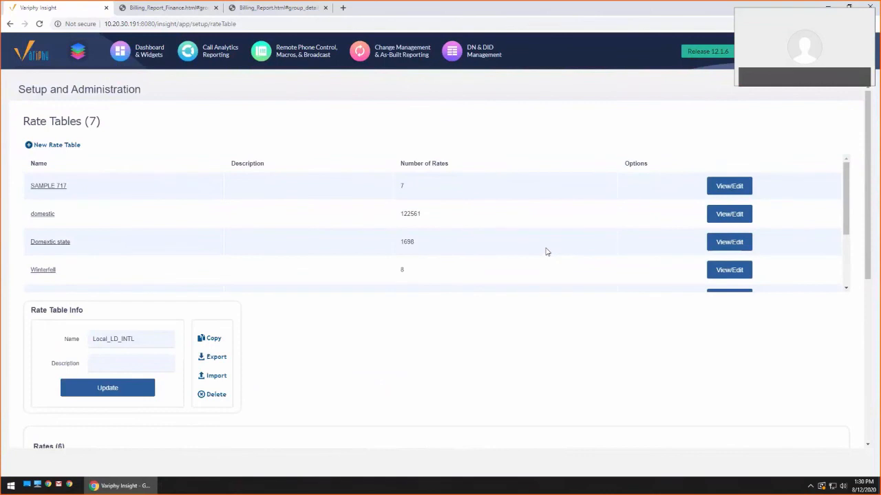
scroll(539, 311, "down", 3)
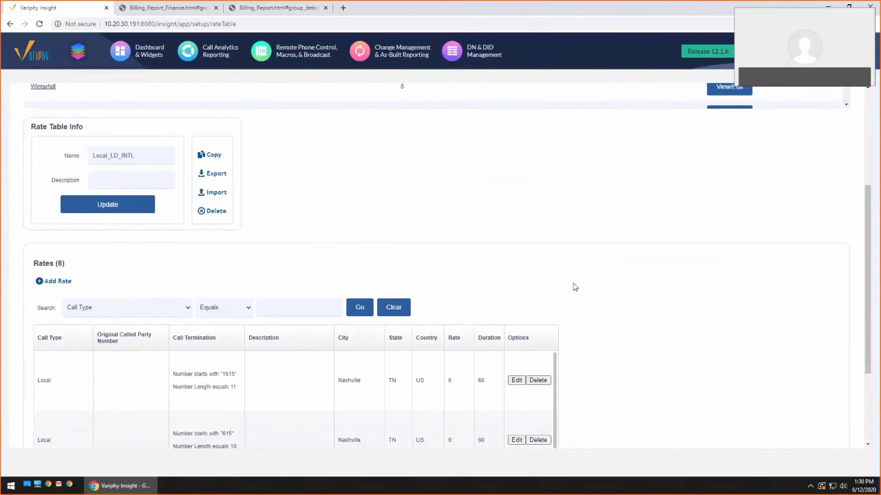
scroll(618, 316, "down", 2)
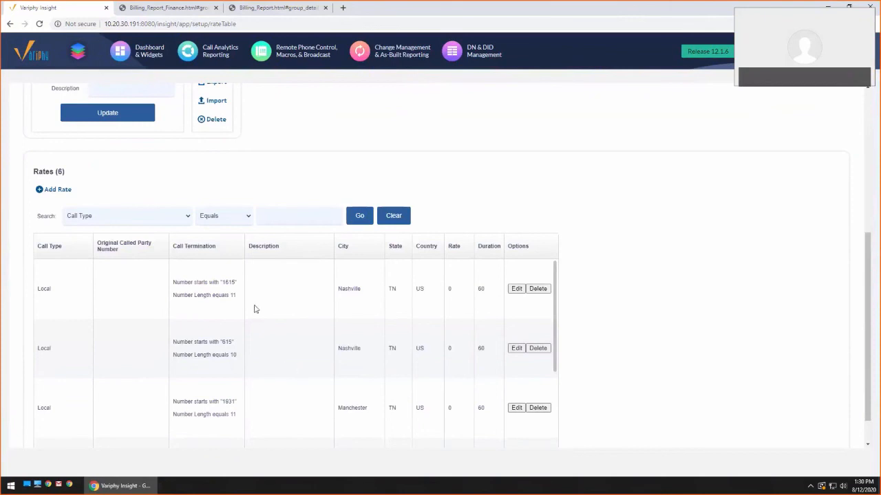
scroll(282, 371, "down", 3)
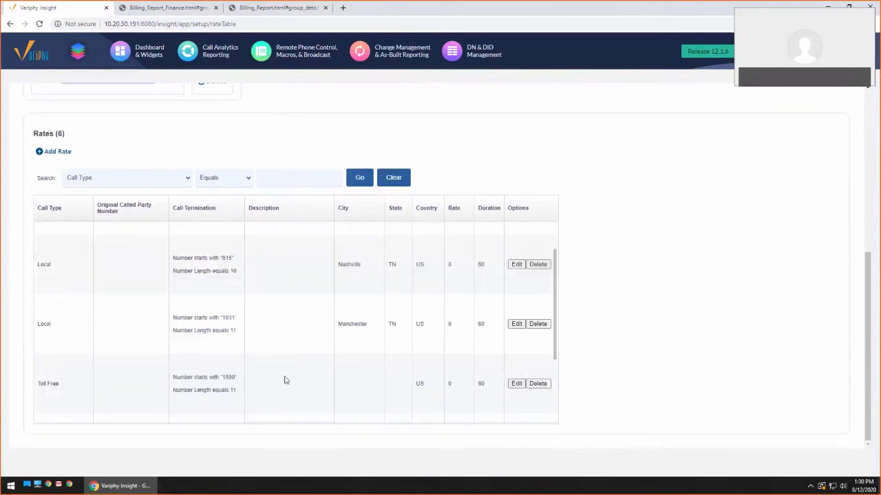
scroll(285, 380, "up", 3)
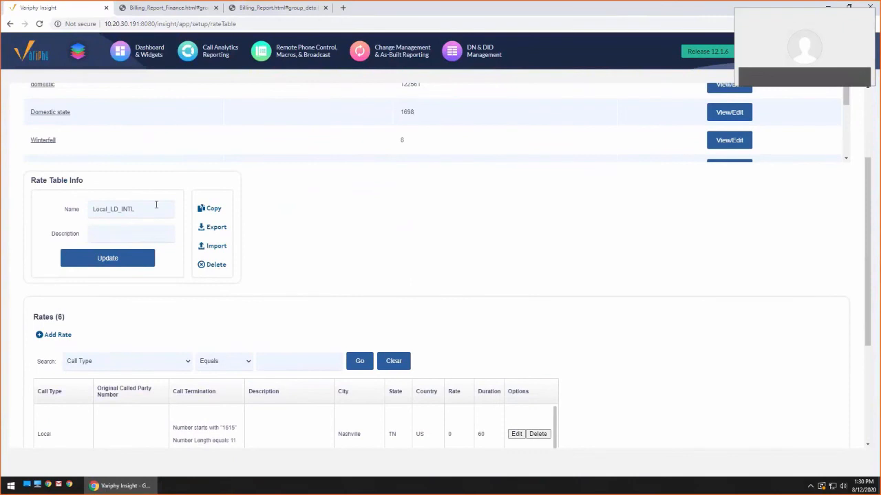
double_click(156, 205)
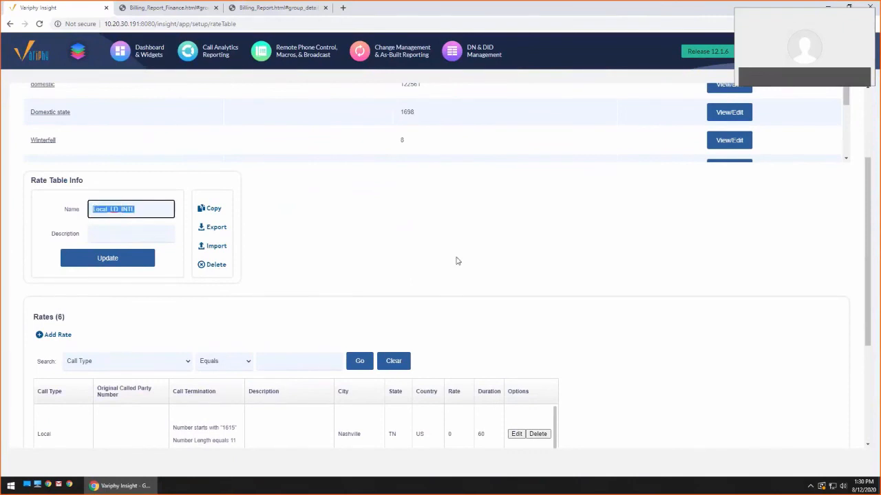
Step: Check the number of rates in the domestic rate table, open the table and review its rates by call type
scroll(584, 294, "up", 1)
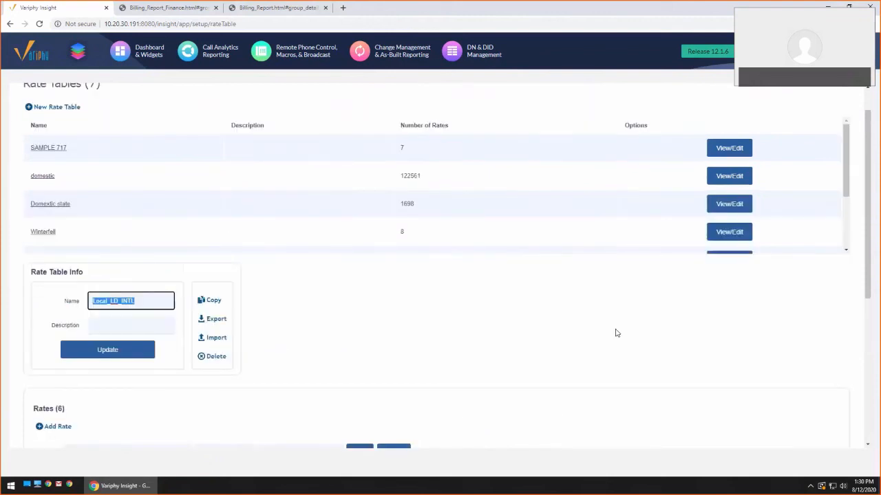
double_click(438, 180)
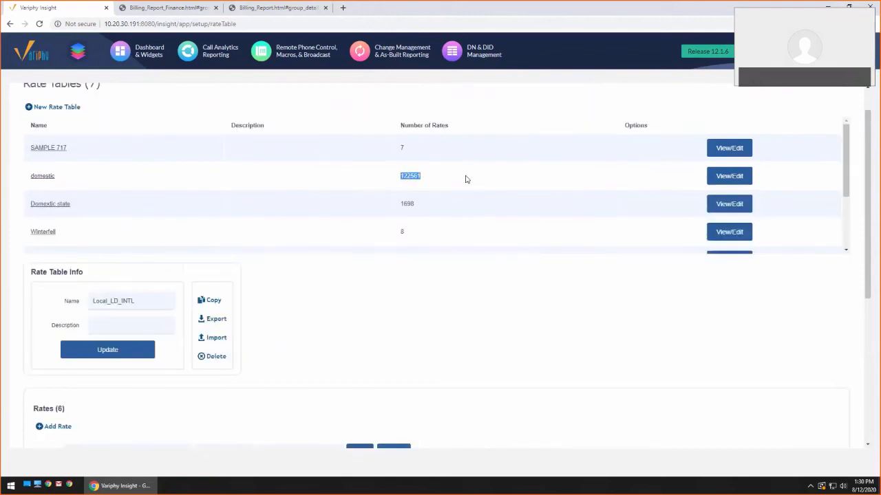
left_click(425, 179)
left_click_drag(422, 178, 399, 179)
left_click(730, 177)
scroll(633, 225, "down", 4)
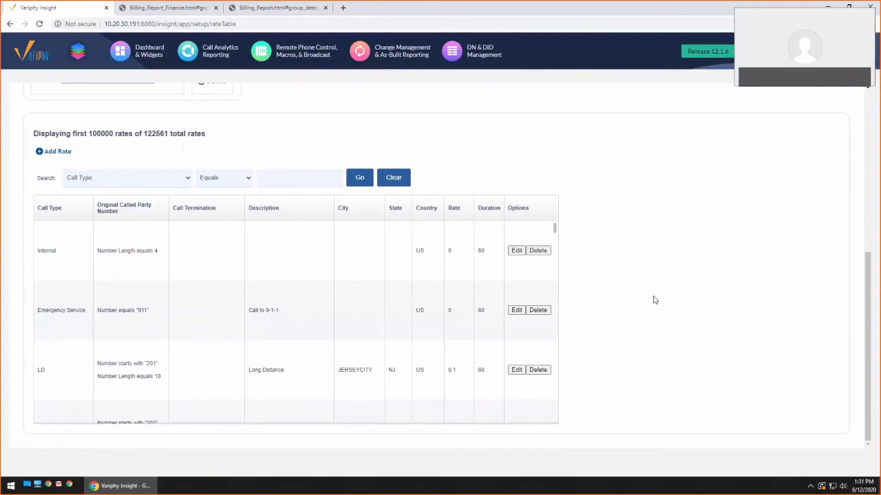
scroll(743, 288, "up", 5)
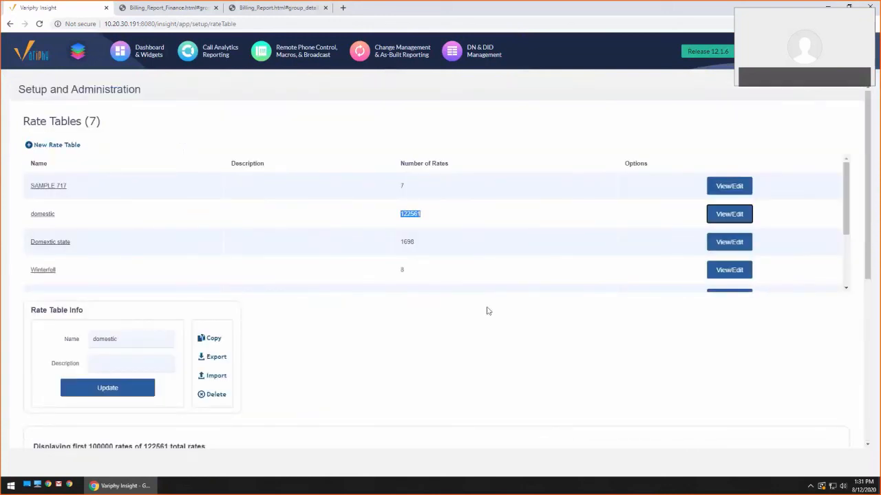
Step: Start a new dashboard widget for CUCM Call Analytics with type Grouping Statistics and cluster 1 - LD Billback
left_click(149, 68)
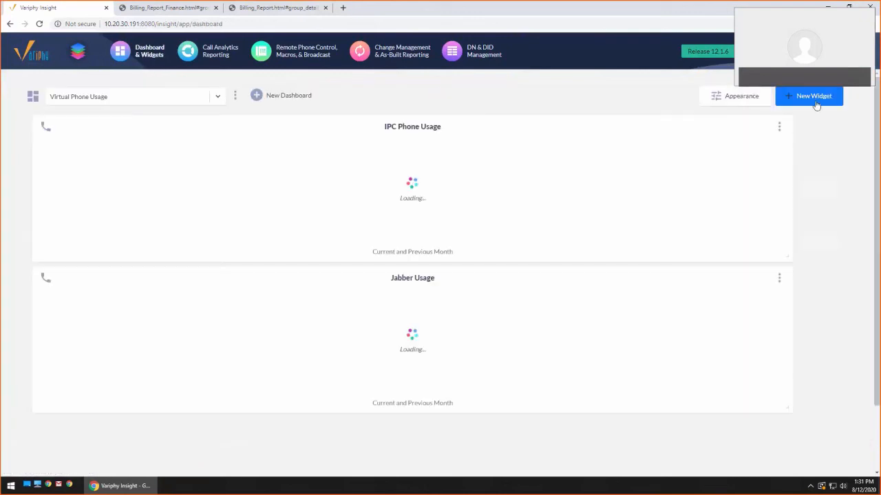
left_click(814, 95)
left_click(399, 259)
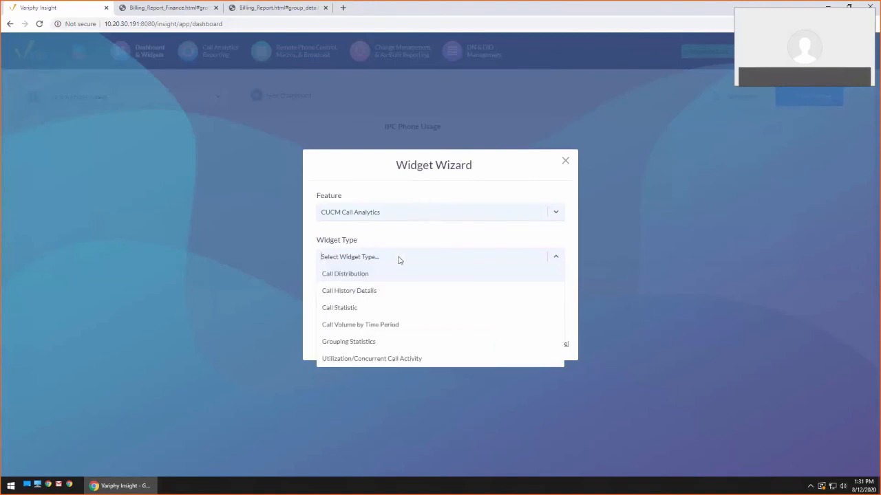
left_click(344, 341)
left_click(399, 306)
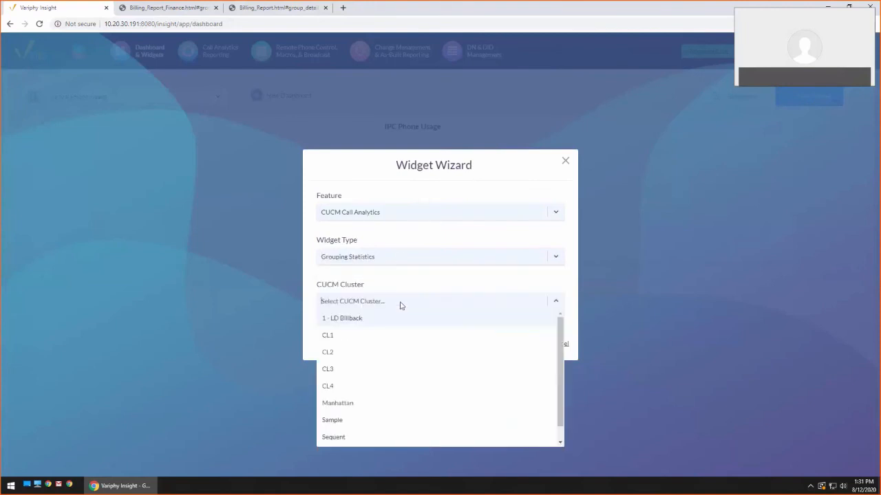
left_click(354, 319)
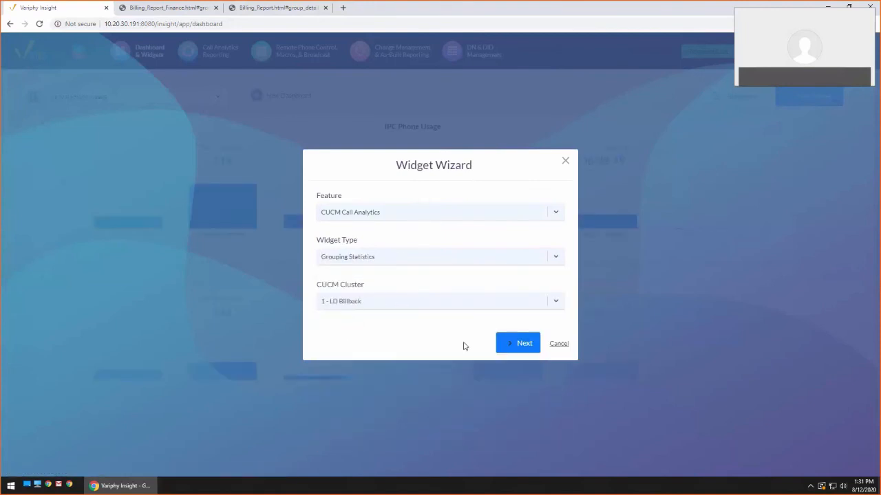
left_click(509, 346)
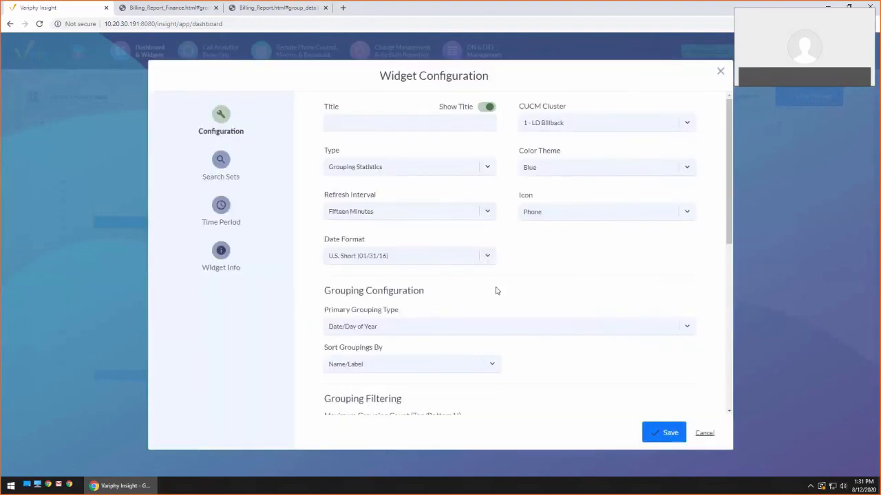
Step: Check the widget's search sets and set its Primary Grouping Type to Originating CUCM Department
scroll(506, 291, "down", 1)
left_click(220, 162)
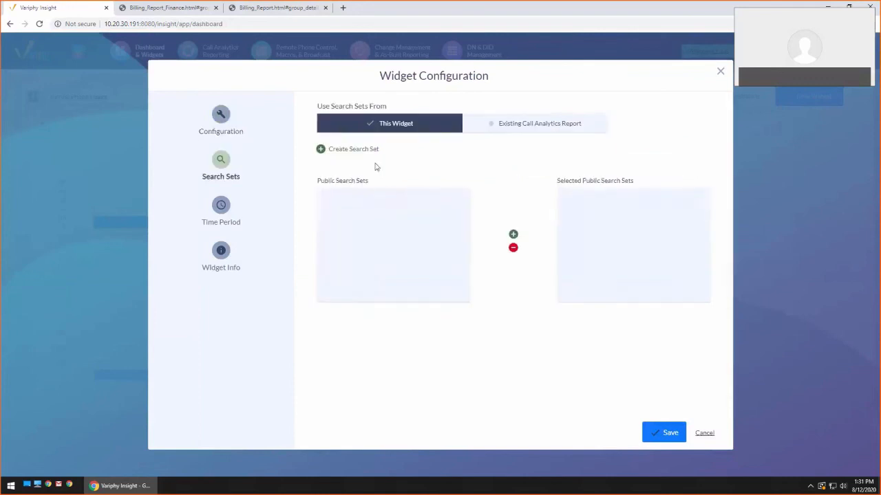
left_click(261, 133)
scroll(541, 305, "down", 4)
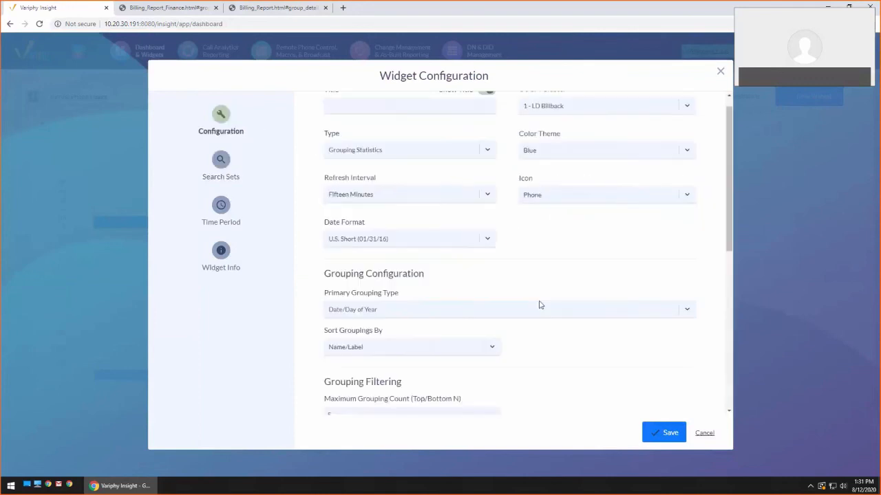
left_click(507, 190)
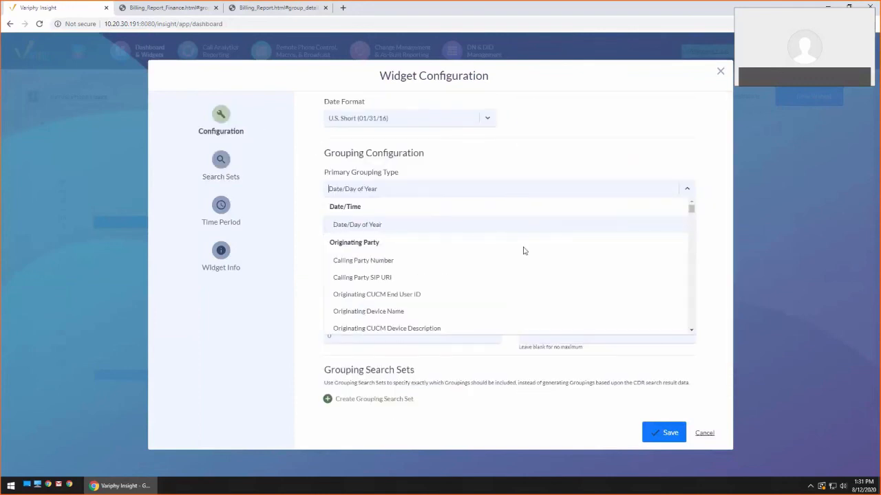
scroll(482, 275, "down", 2)
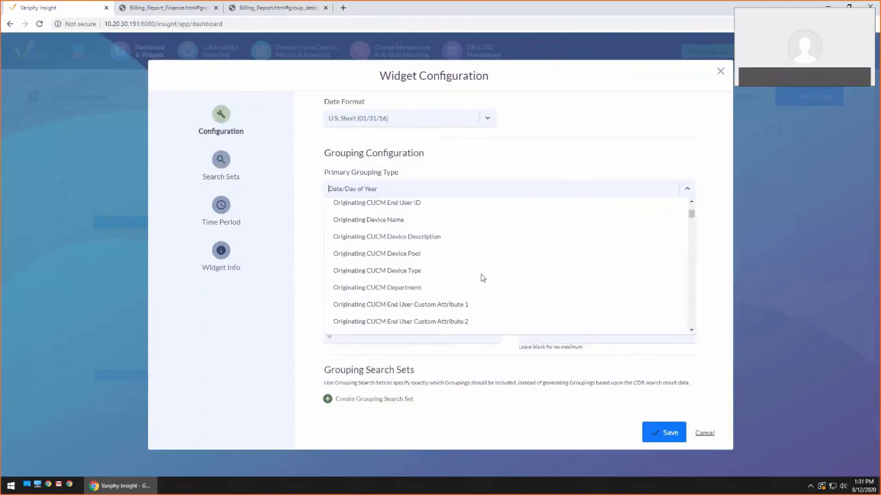
left_click(406, 288)
Step: Filter the available grouping statistics by "acc" and add Accounting Total Cost to the widget's selected statistic types
scroll(598, 288, "down", 3)
scroll(427, 268, "down", 1)
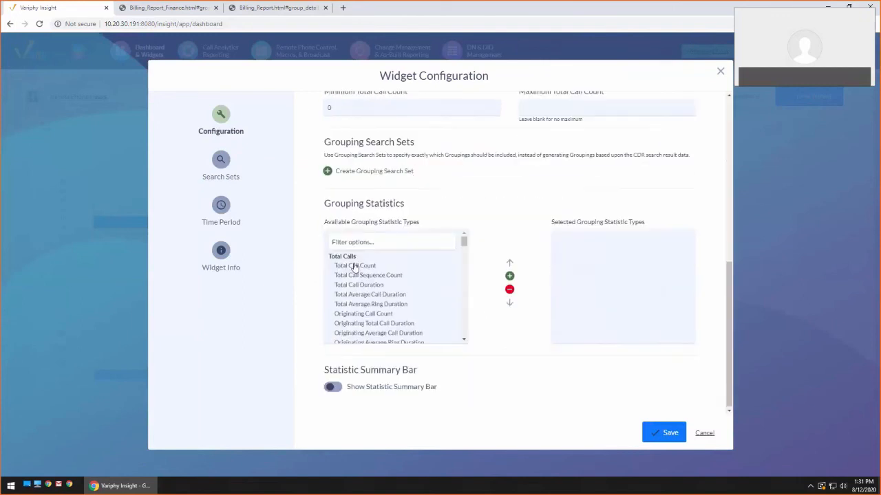
type("acc")
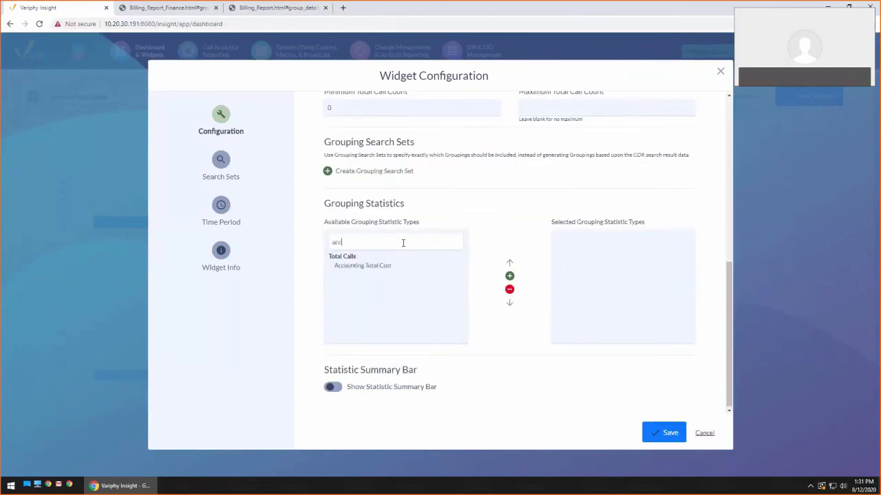
left_click(416, 269)
left_click(509, 276)
Step: Change the widget's Primary Grouping Type to Accounting Call Type and check the selected grouping statistics
scroll(547, 264, "up", 3)
scroll(547, 265, "up", 2)
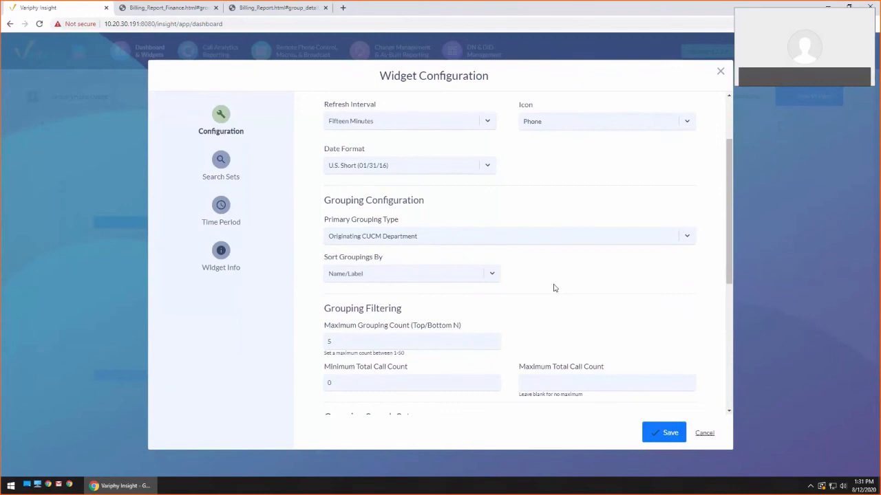
left_click(403, 240)
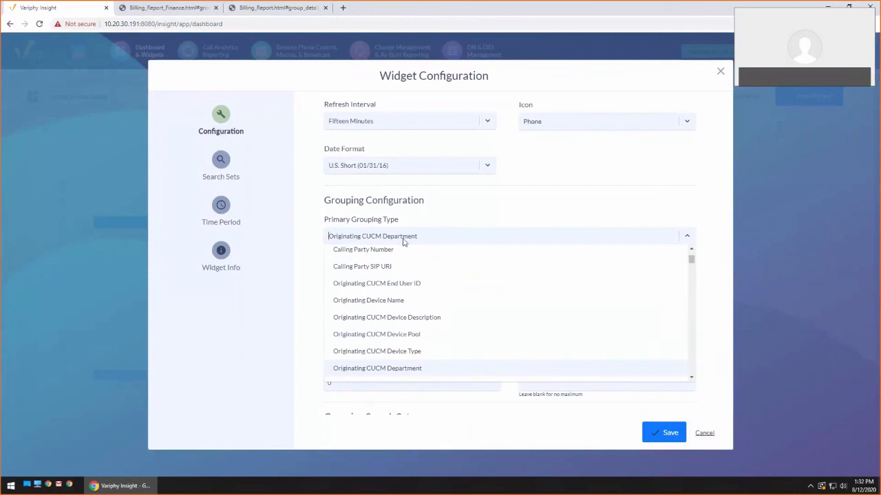
type("ty")
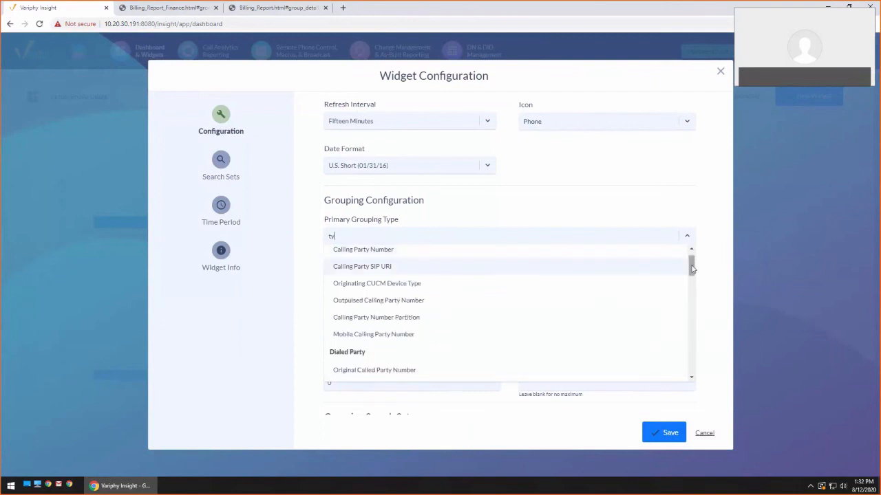
left_click_drag(690, 260, 698, 379)
left_click(674, 373)
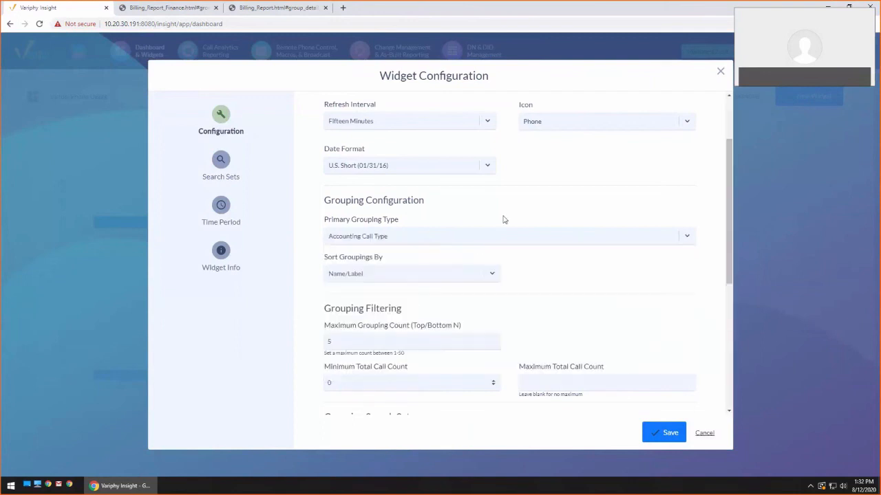
scroll(600, 304, "down", 2)
scroll(592, 307, "down", 2)
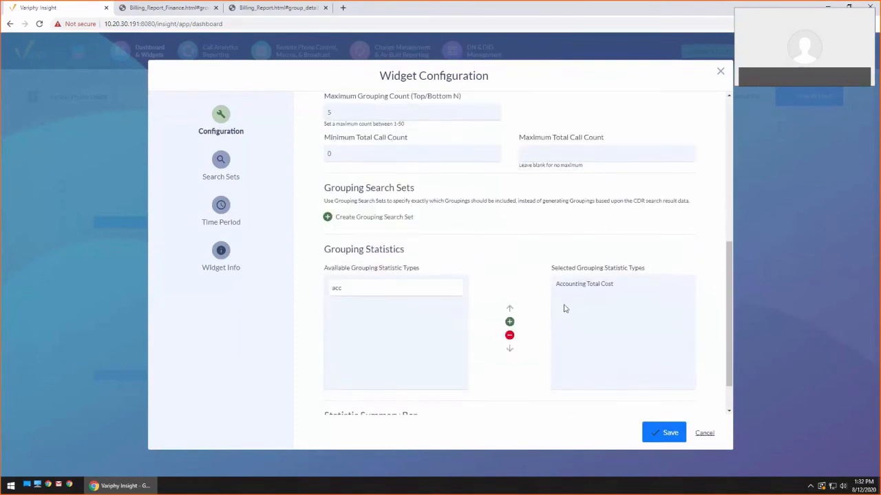
scroll(571, 303, "down", 1)
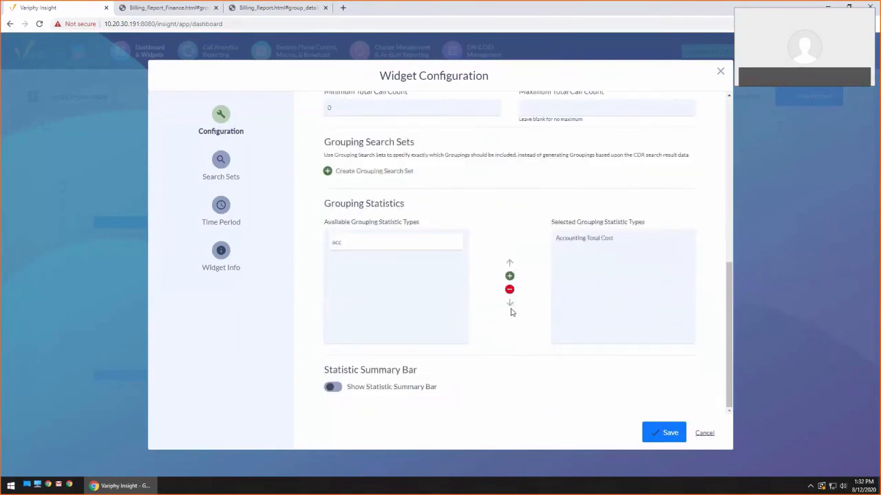